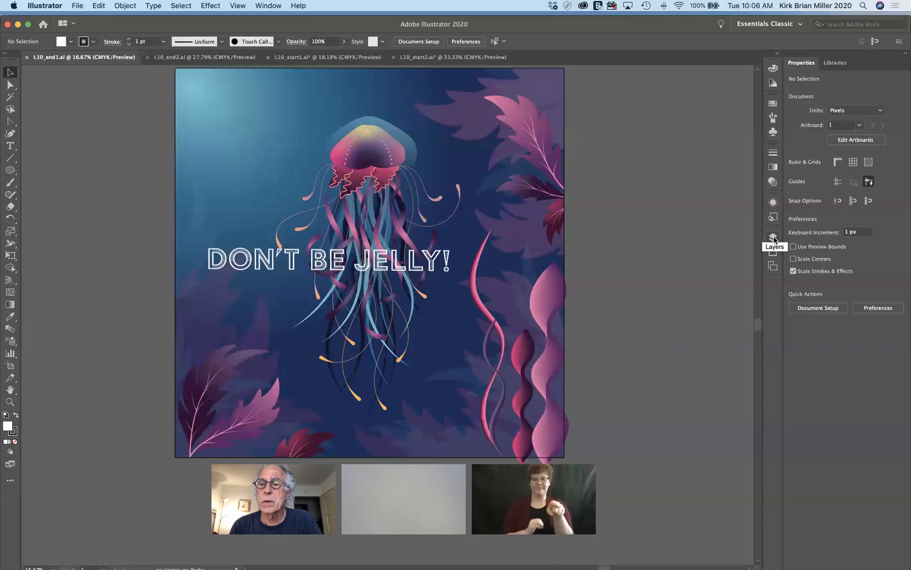
# Switch to the L10_start1.ai document and make its EXTRAS layer visible.
pyautogui.click(349, 58)
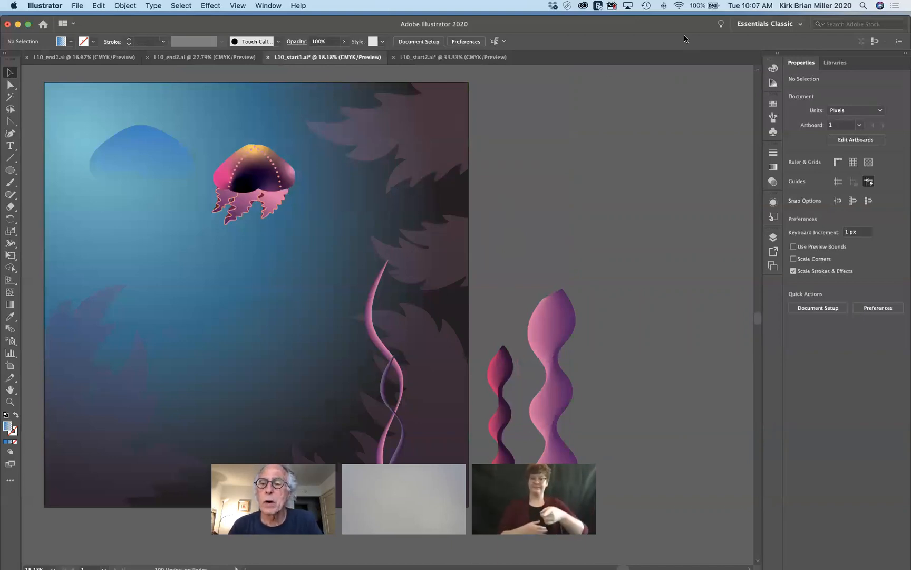
pyautogui.click(773, 237)
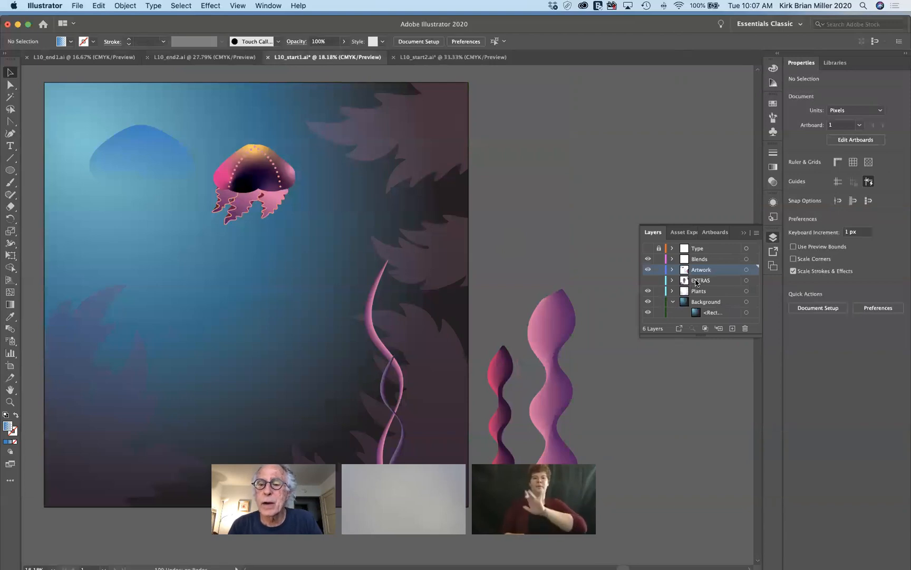
pyautogui.click(648, 280)
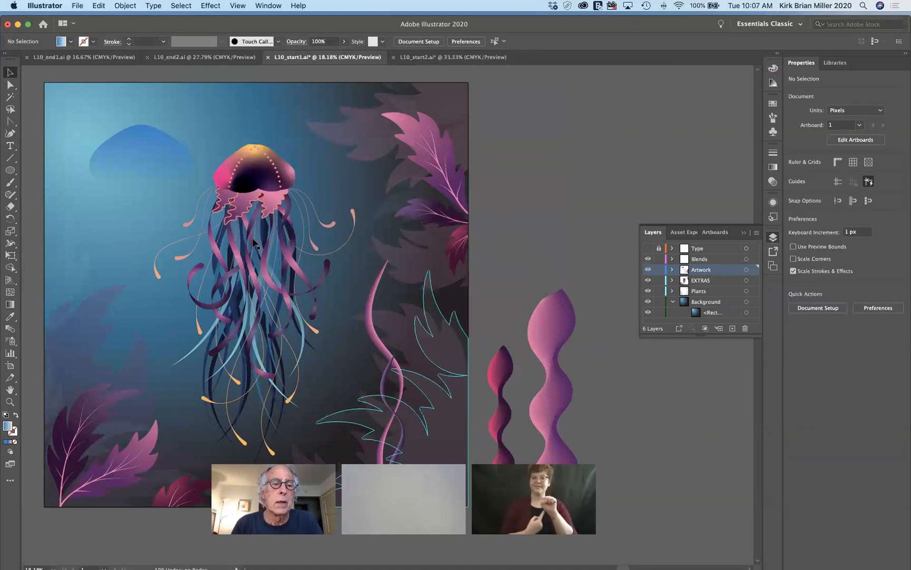
# Move the blue dome over the jellyfish's head and the two wavy plant blends into the artboard's lower-right corner.
pyautogui.moveTo(142, 147); pyautogui.dragTo(257, 152)
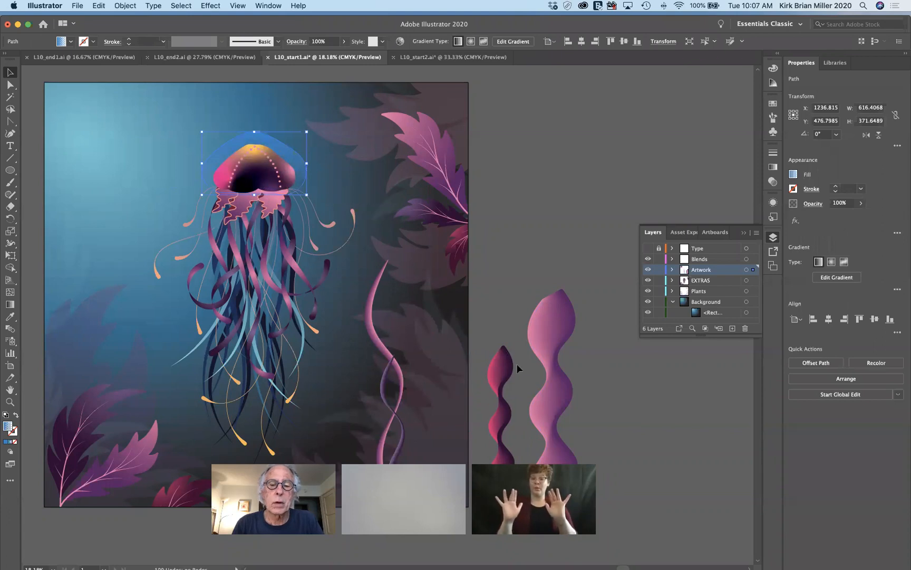
pyautogui.moveTo(453, 396); pyautogui.dragTo(422, 420)
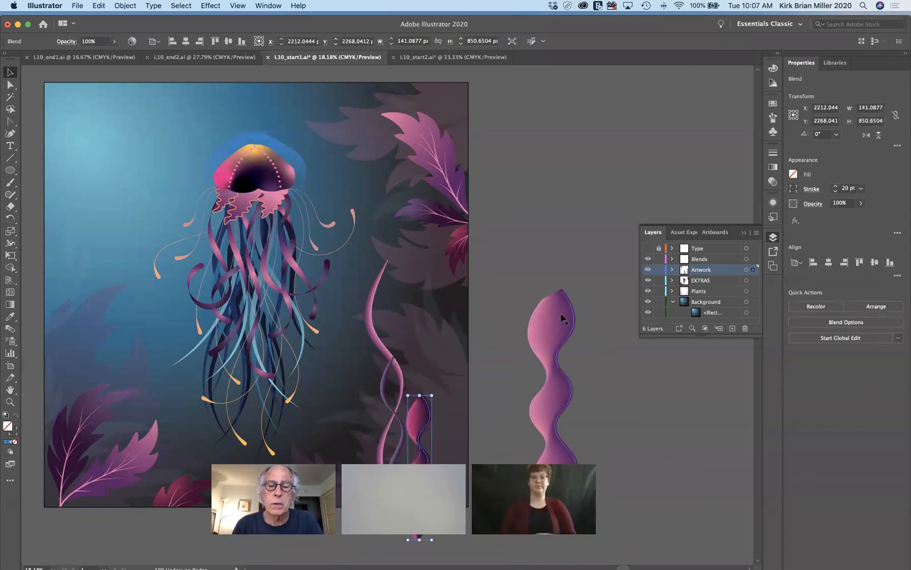
pyautogui.moveTo(555, 316); pyautogui.dragTo(442, 382)
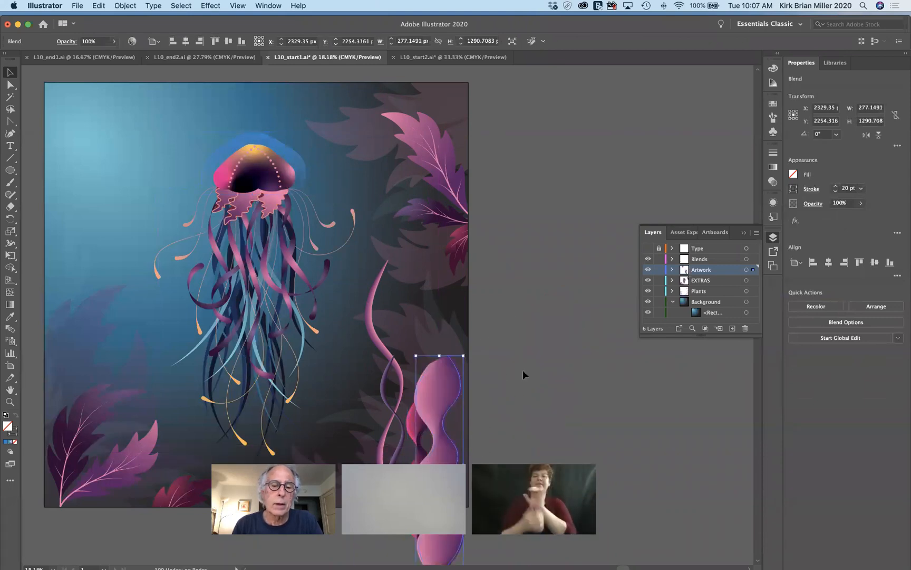
pyautogui.scroll(-10, 523, 370)
pyautogui.moveTo(434, 278); pyautogui.dragTo(418, 267)
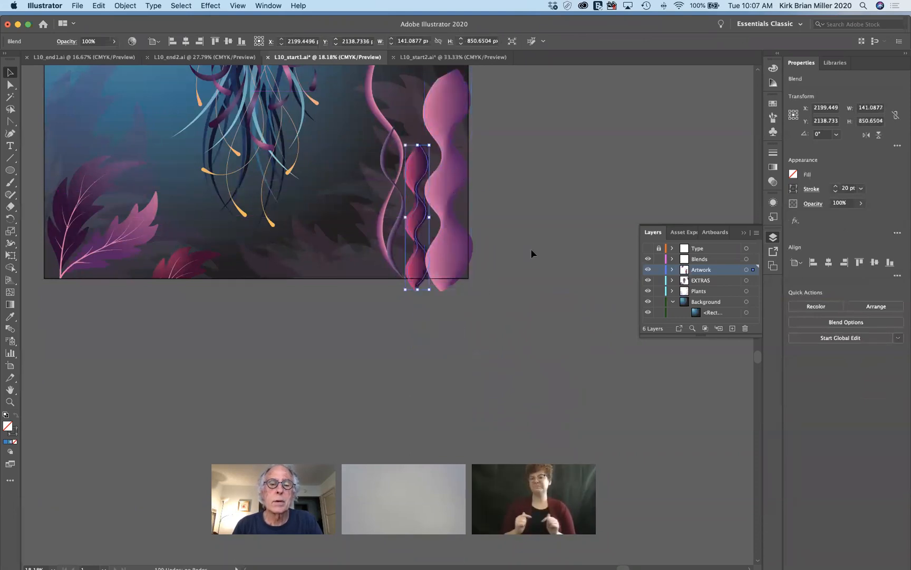
# Make the Type layer visible and deselect the small red plant blend.
pyautogui.scroll(20, 533, 248)
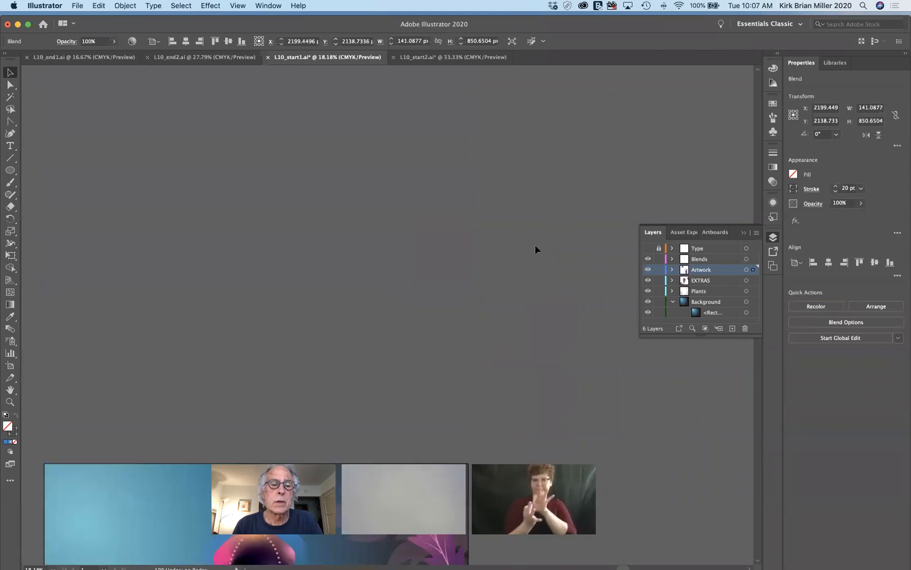
pyautogui.scroll(-20, 513, 255)
pyautogui.scroll(5, 513, 257)
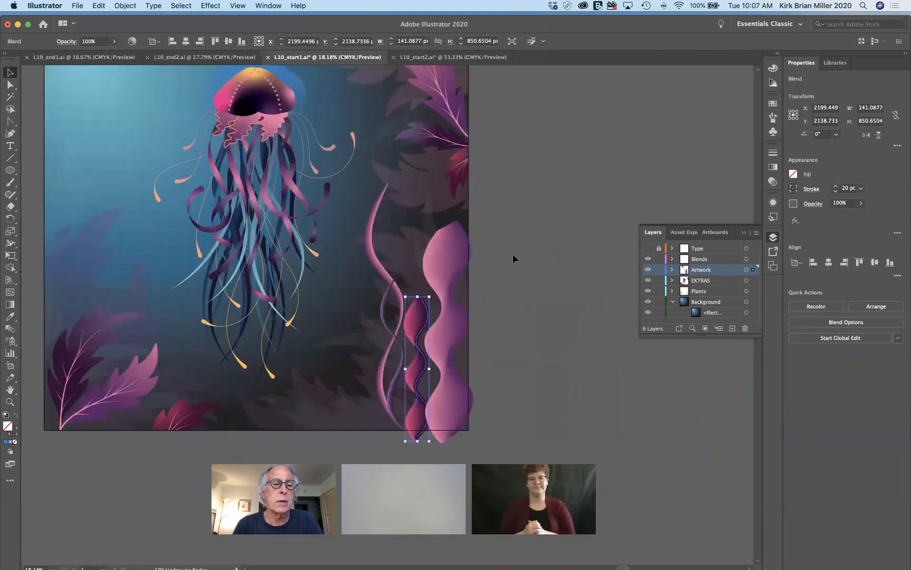
pyautogui.click(649, 248)
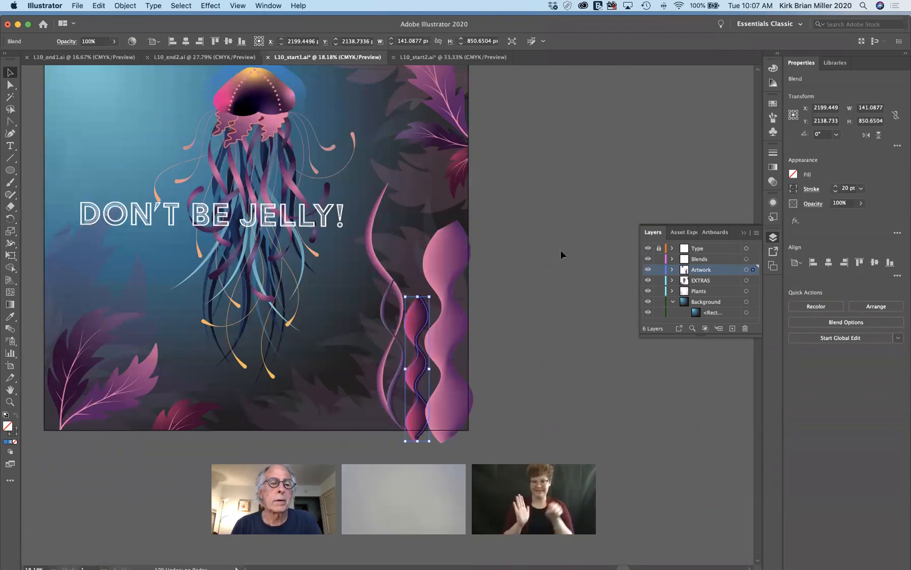
pyautogui.scroll(2, 556, 250)
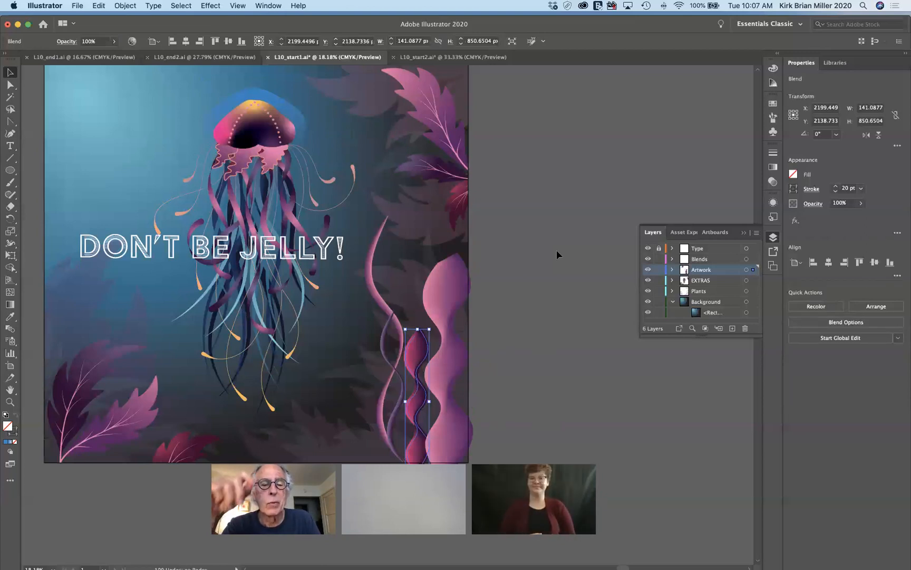
pyautogui.click(556, 249)
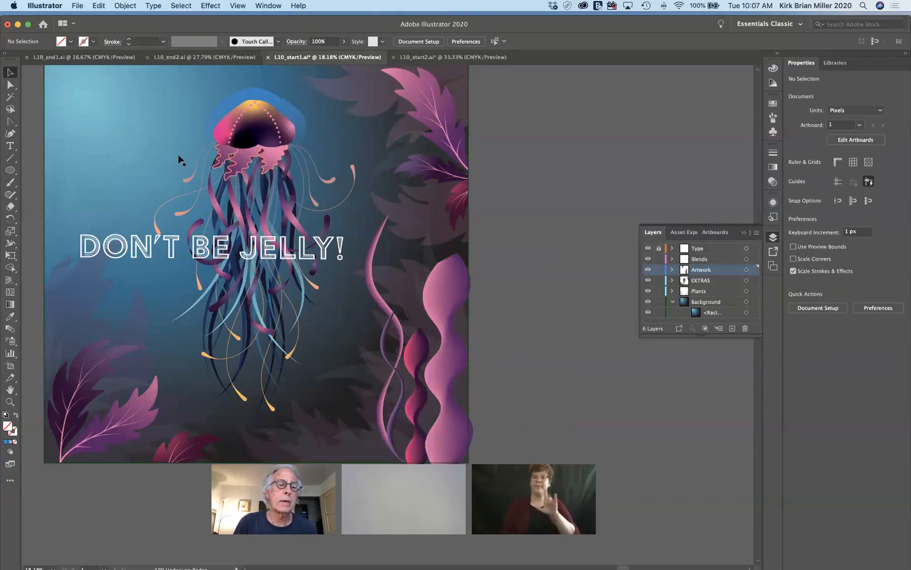
# Add a new 2500 x 2500 px artboard to the right of the jellyfish artboard.
pyautogui.click(9, 367)
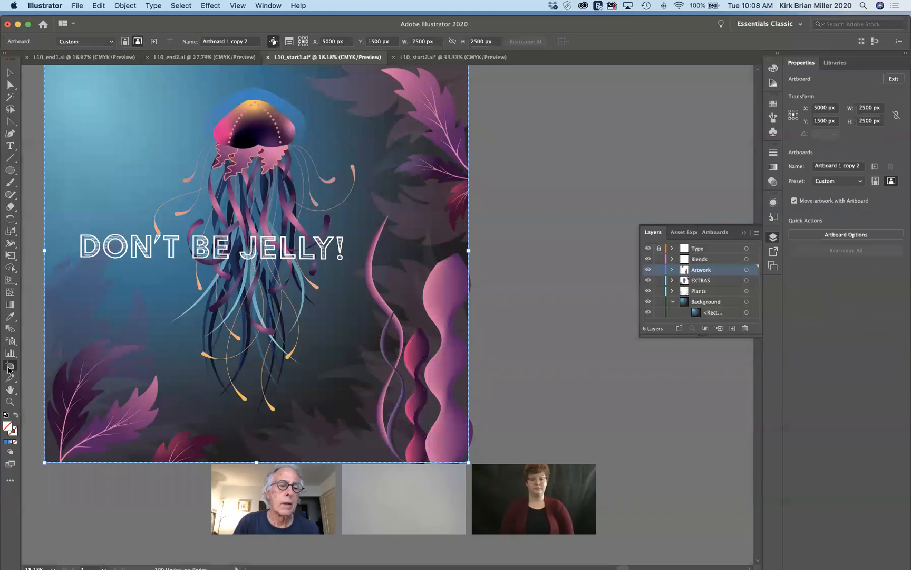
pyautogui.click(153, 41)
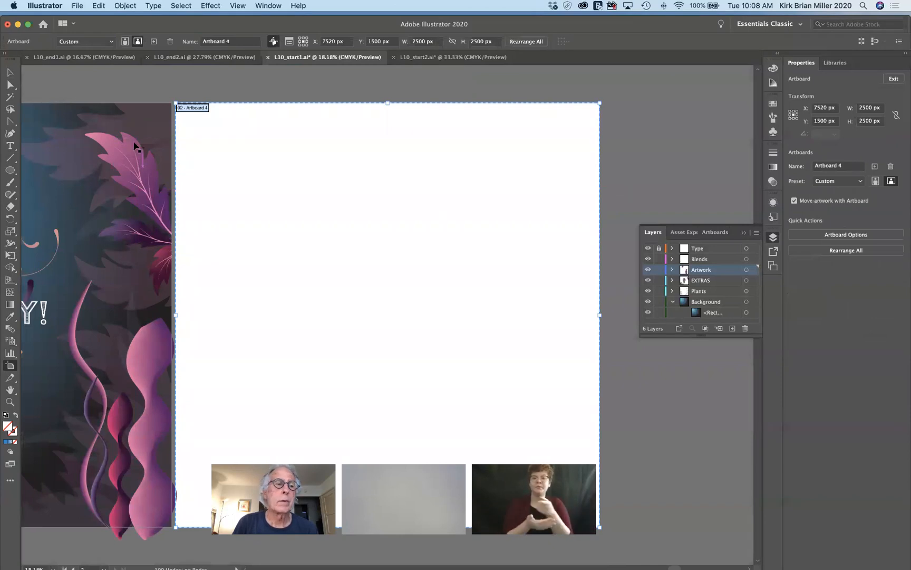
pyautogui.click(10, 72)
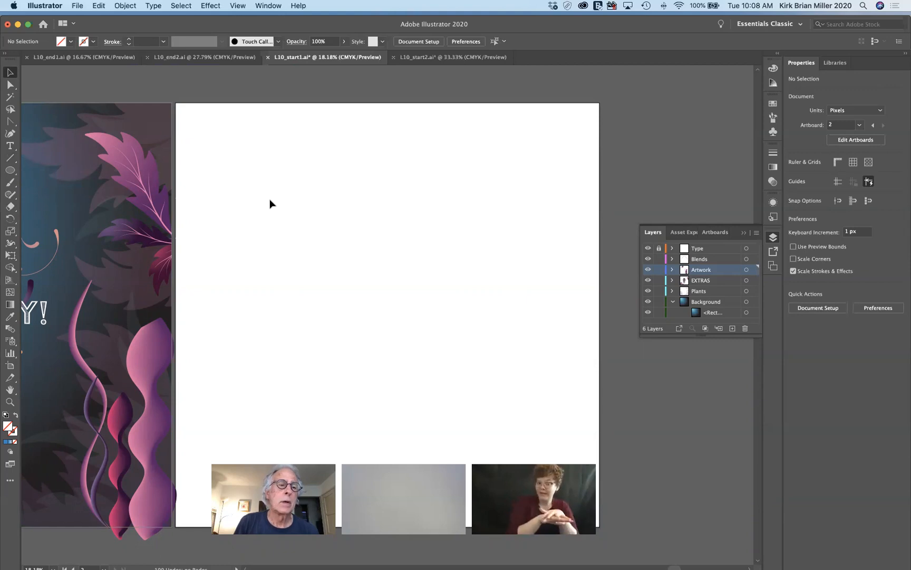
# Draw a rectangle about 515 x 672 px in the upper left of the blank artboard and fill it red.
pyautogui.hscroll(-6, 183, 218)
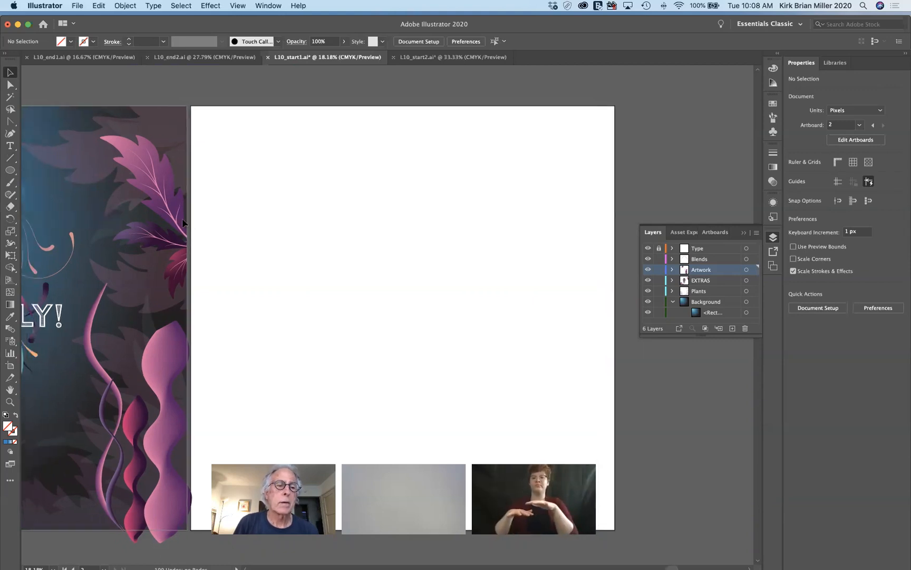
pyautogui.hscroll(-2, 182, 218)
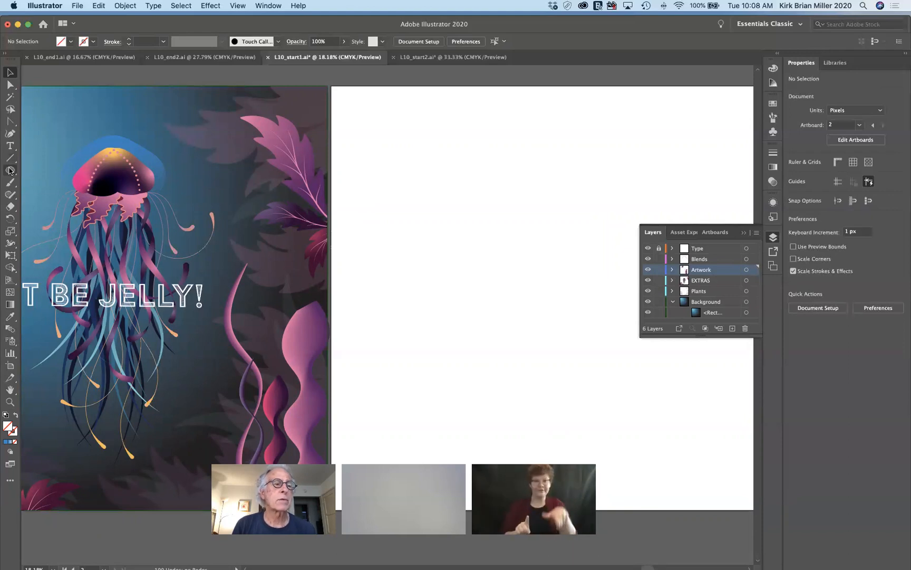
pyautogui.moveTo(9, 170); pyautogui.dragTo(44, 171)
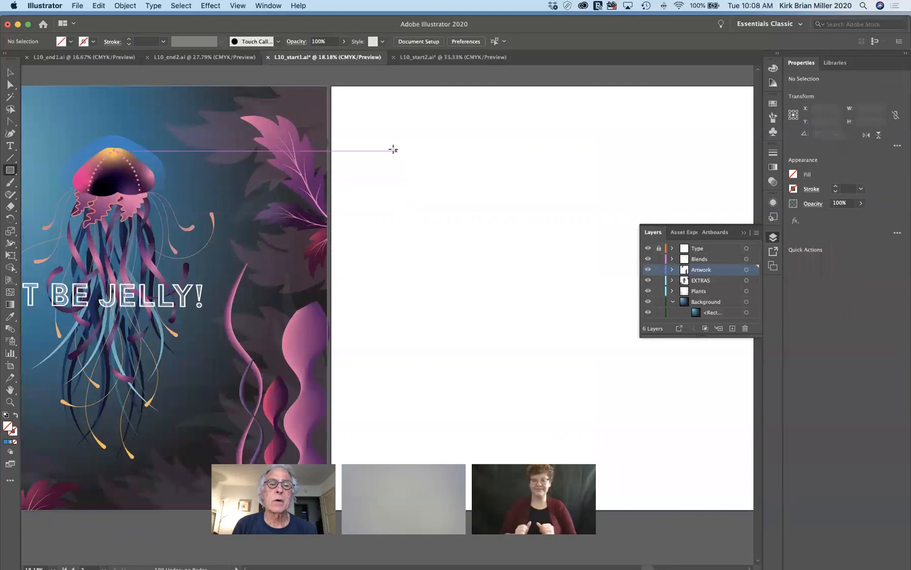
pyautogui.moveTo(393, 144)
pyautogui.mouseDown()
pyautogui.moveTo(480, 243)
pyautogui.moveTo(480, 259)
pyautogui.mouseUp()
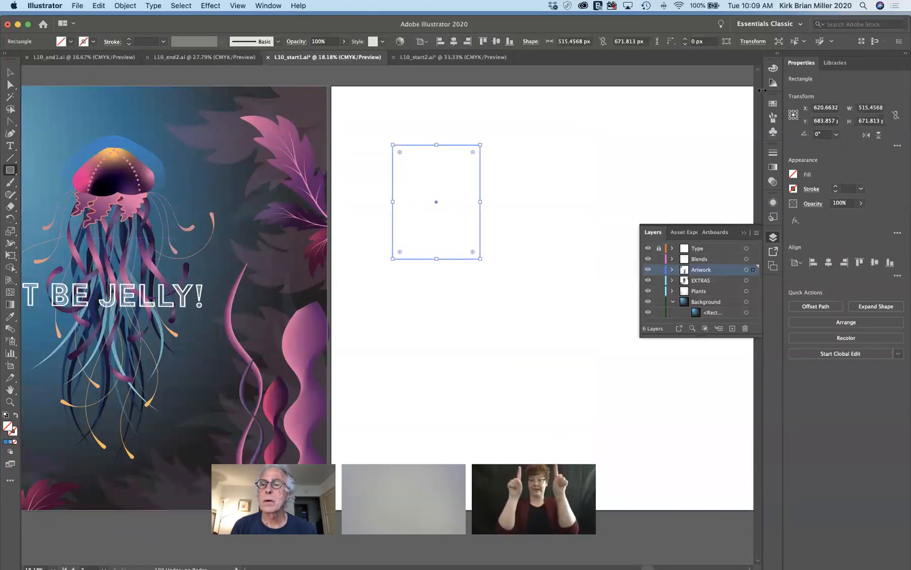
pyautogui.click(773, 105)
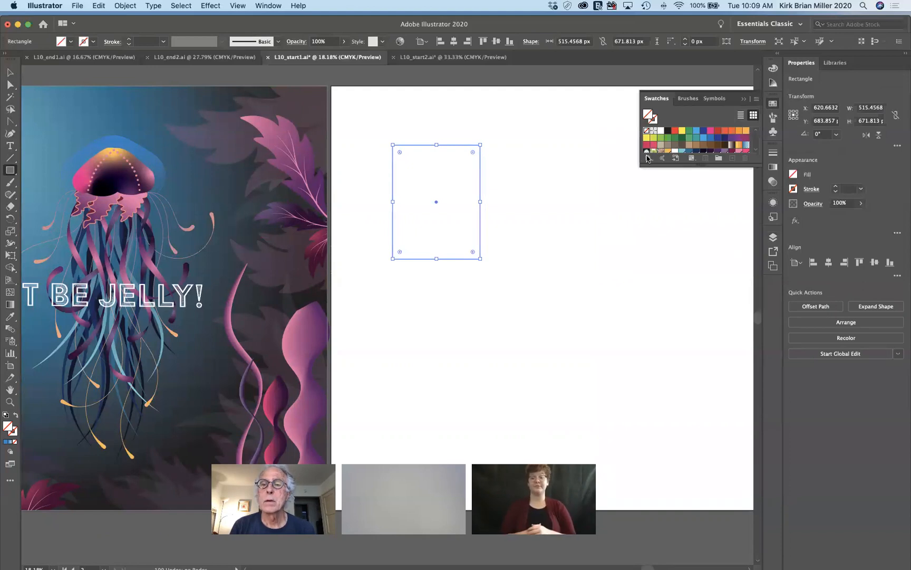
pyautogui.click(676, 132)
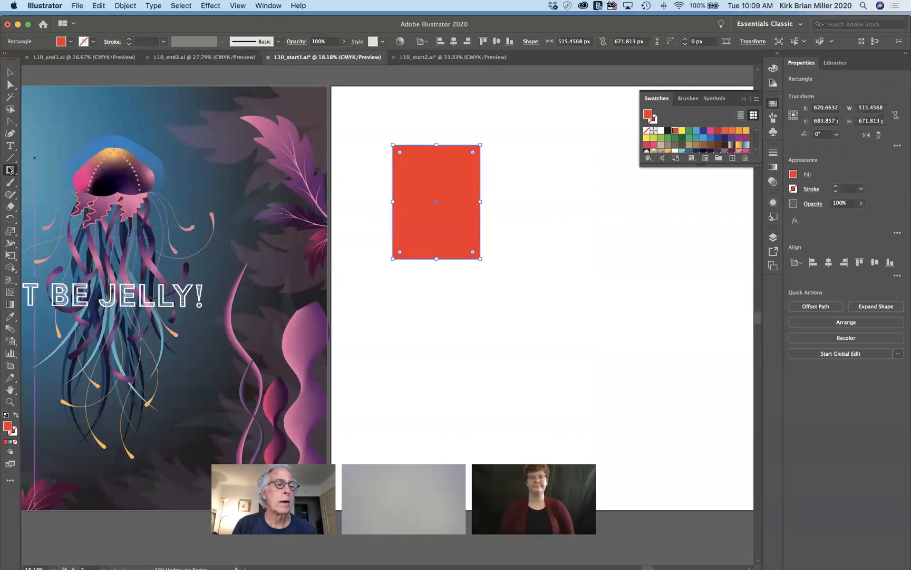
# Draw an ellipse about 453 x 670 px to the right of the red rectangle and fill it green.
pyautogui.click(10, 170)
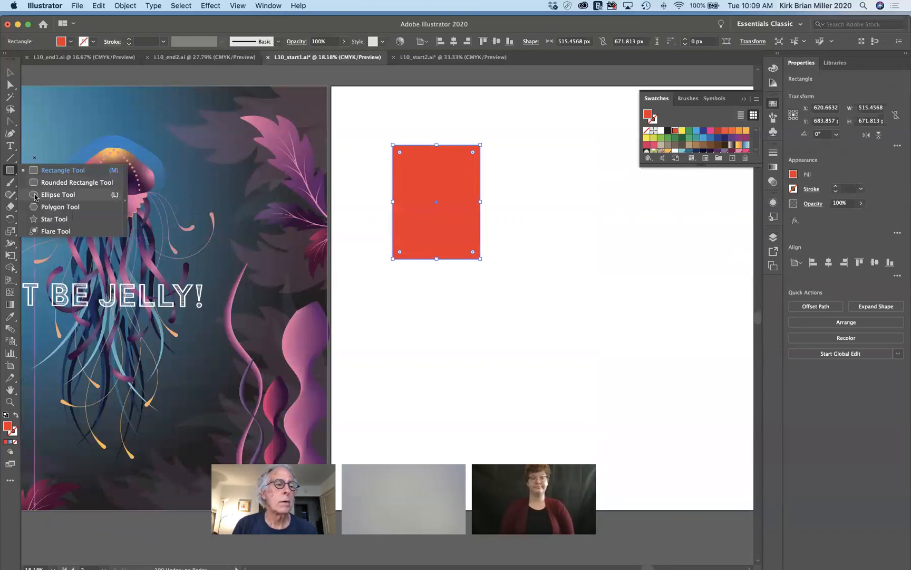
pyautogui.click(53, 194)
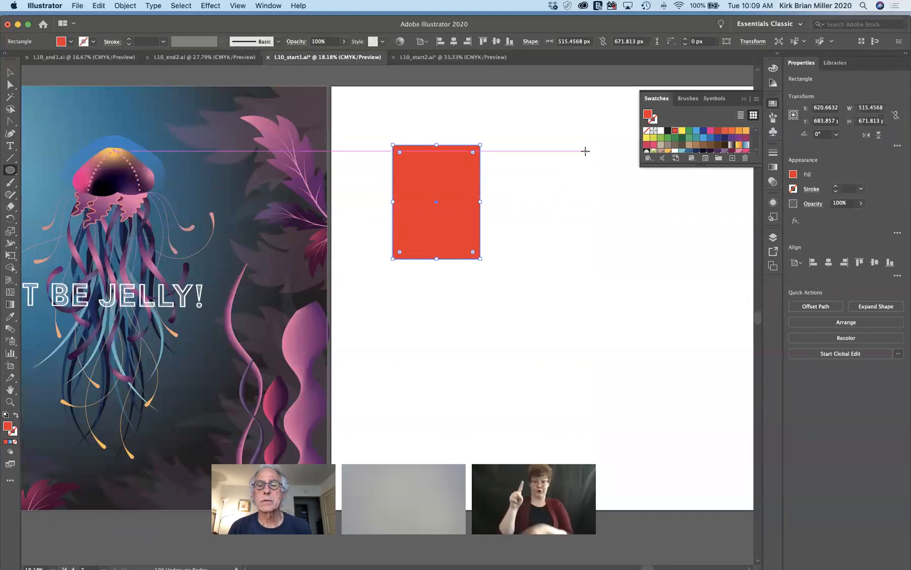
pyautogui.moveTo(603, 149); pyautogui.dragTo(680, 262)
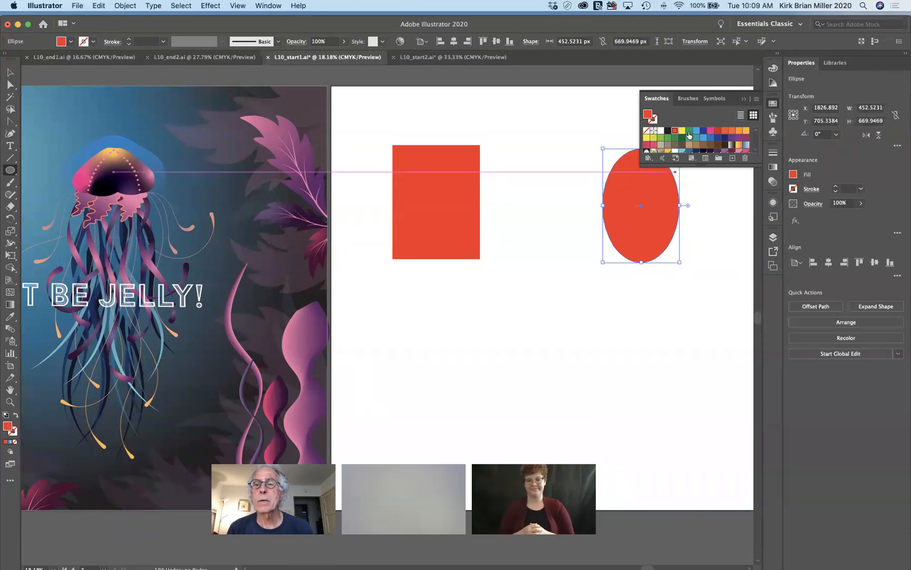
pyautogui.click(688, 131)
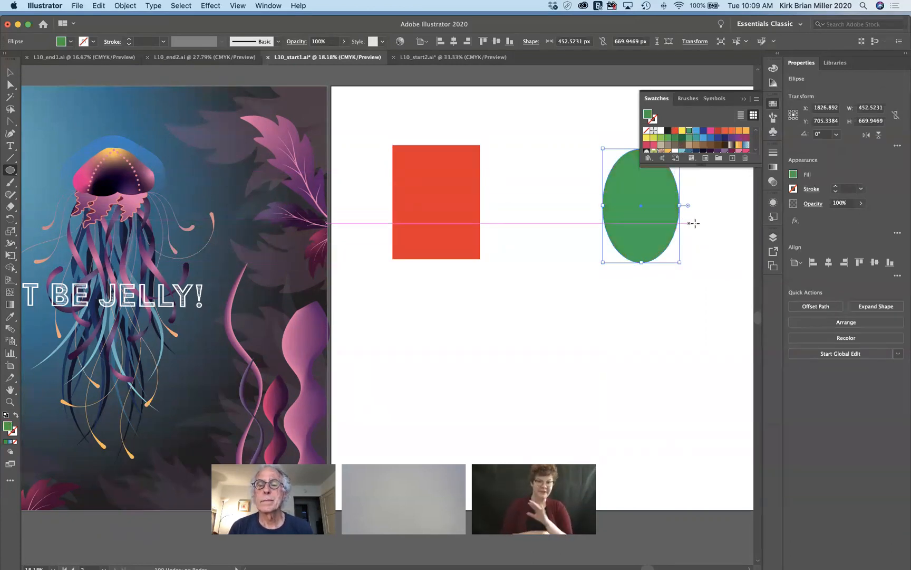
pyautogui.click(745, 100)
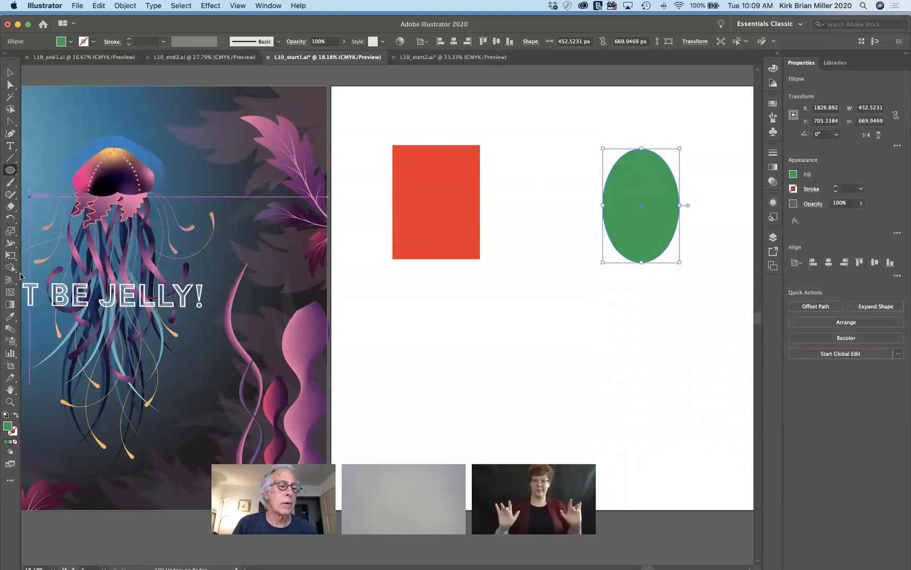
# Blend the red rectangle with the green ellipse and set the blend spacing to Specified Steps with 3 steps, previewing it.
pyautogui.click(10, 328)
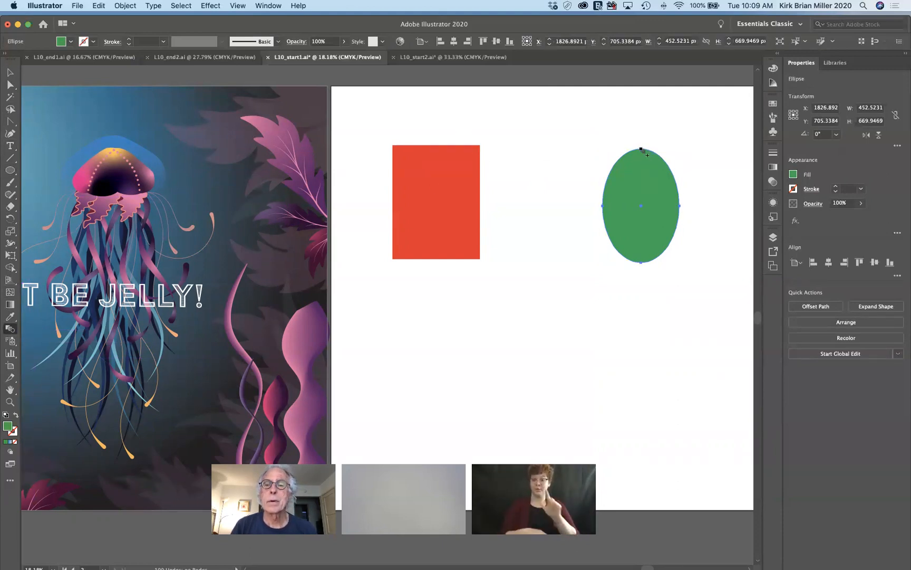
pyautogui.click(612, 183)
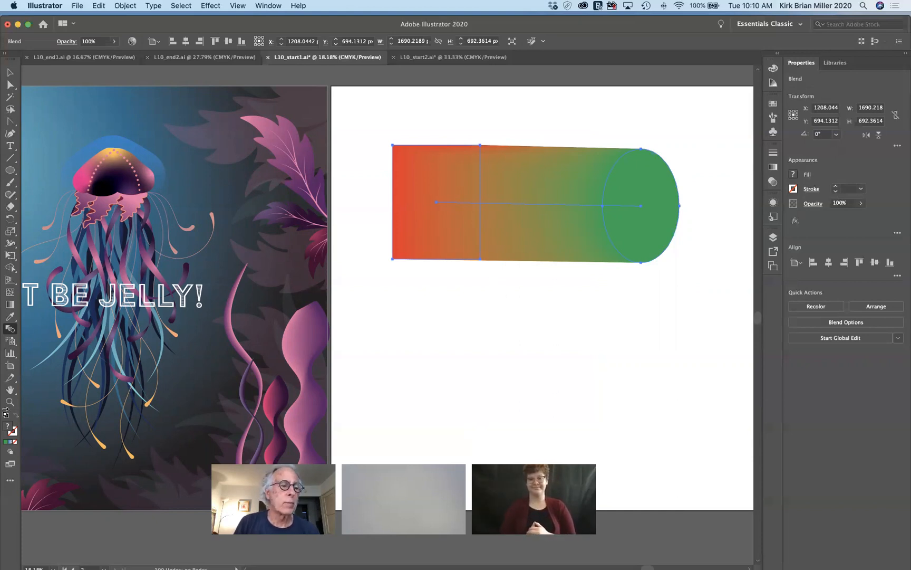
pyautogui.doubleClick(7, 329)
pyautogui.click(647, 158)
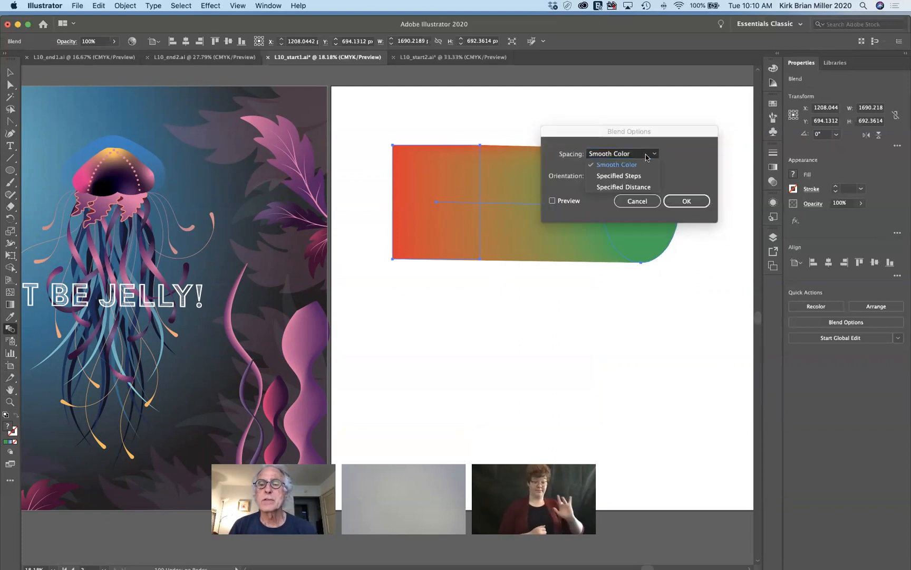
pyautogui.click(644, 177)
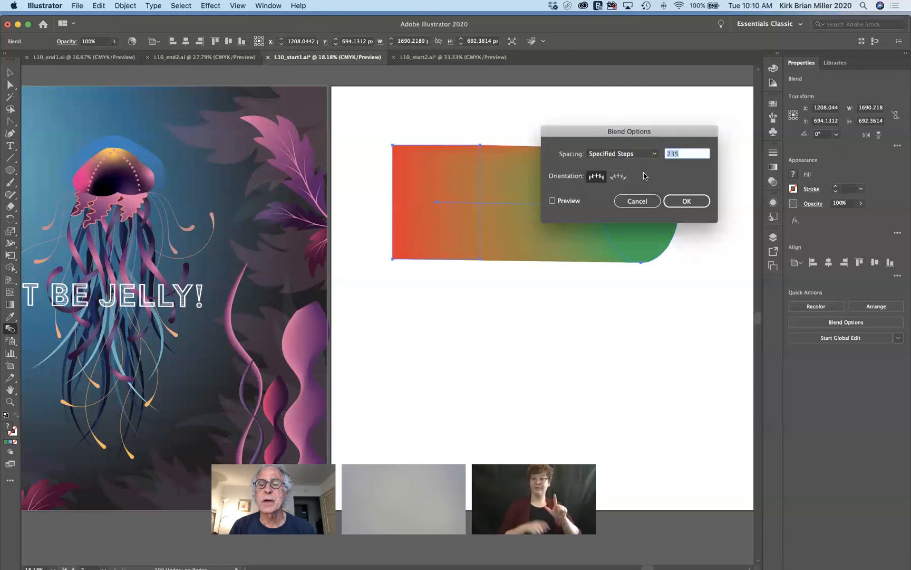
pyautogui.click(687, 154)
pyautogui.doubleClick(686, 153)
pyautogui.write('3')
pyautogui.click(552, 201)
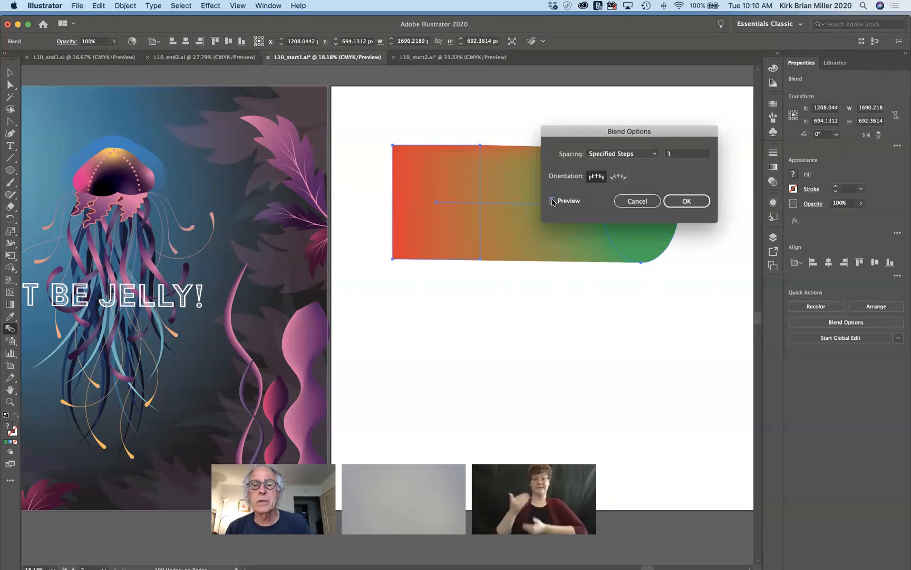
pyautogui.click(552, 201)
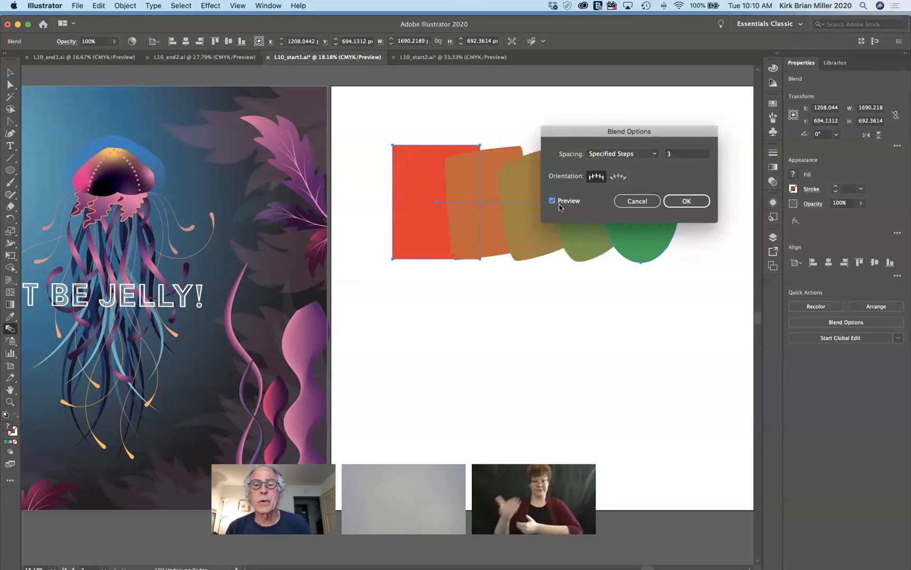
pyautogui.click(681, 202)
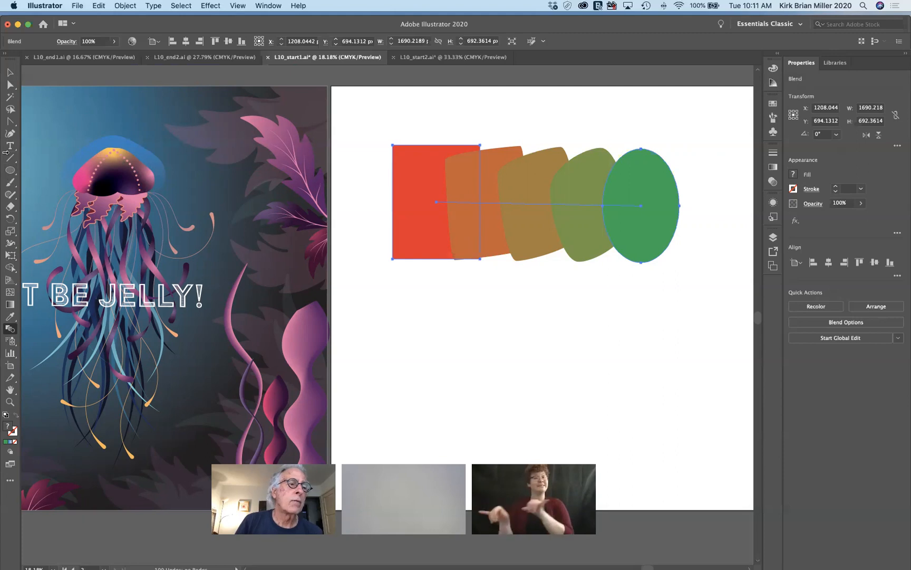
# Bend the middle of the blend's straight spine upward into an arch with the Anchor Point tool.
pyautogui.click(12, 123)
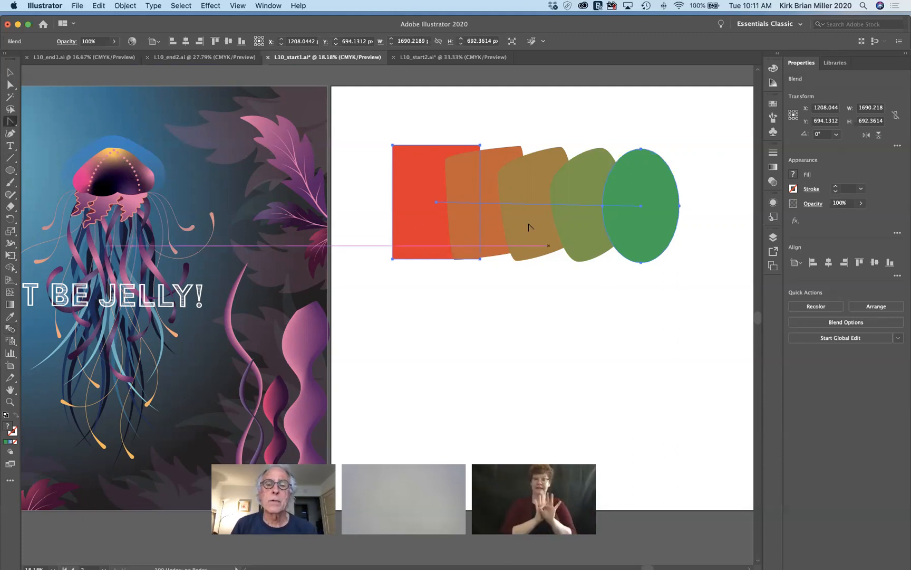
pyautogui.moveTo(529, 203); pyautogui.dragTo(530, 160)
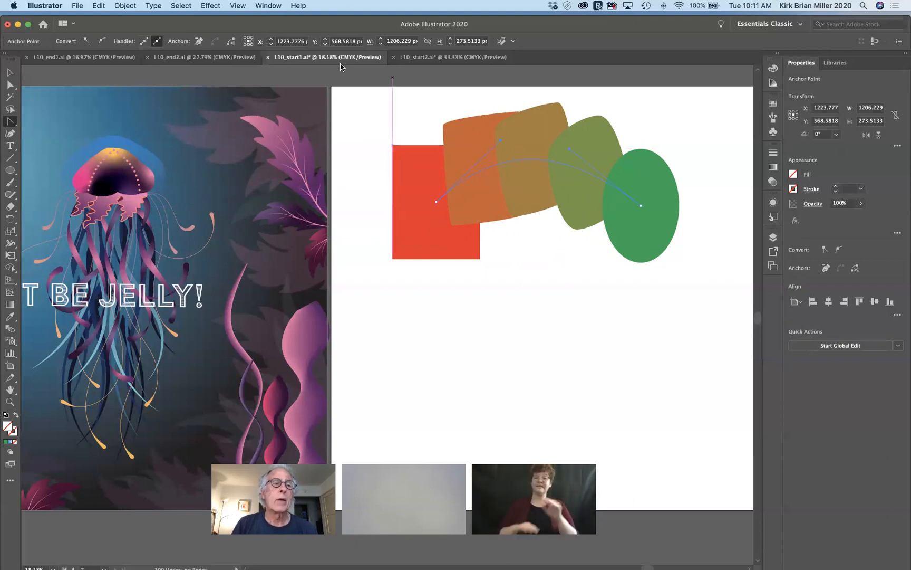
# Expand the curved blend's object and fill into separate shapes.
pyautogui.click(126, 6)
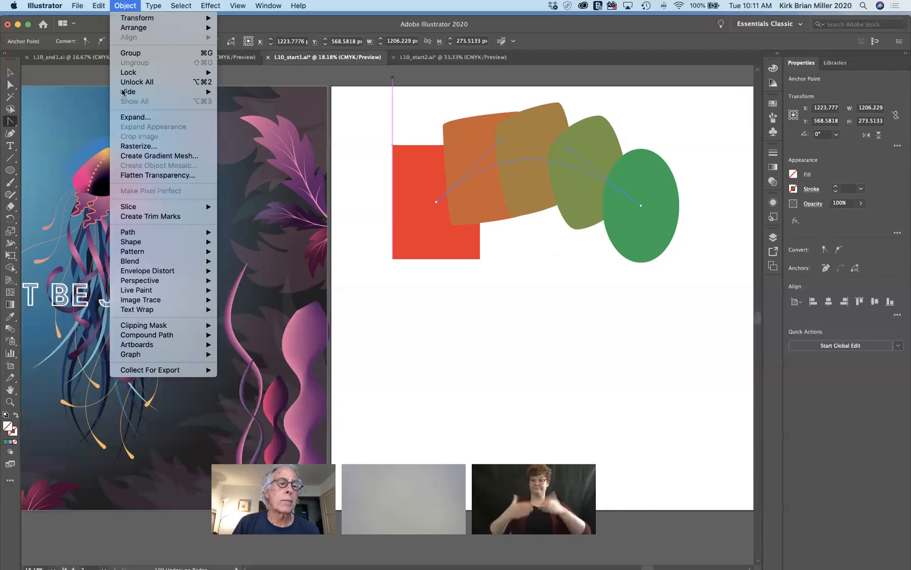
pyautogui.click(129, 117)
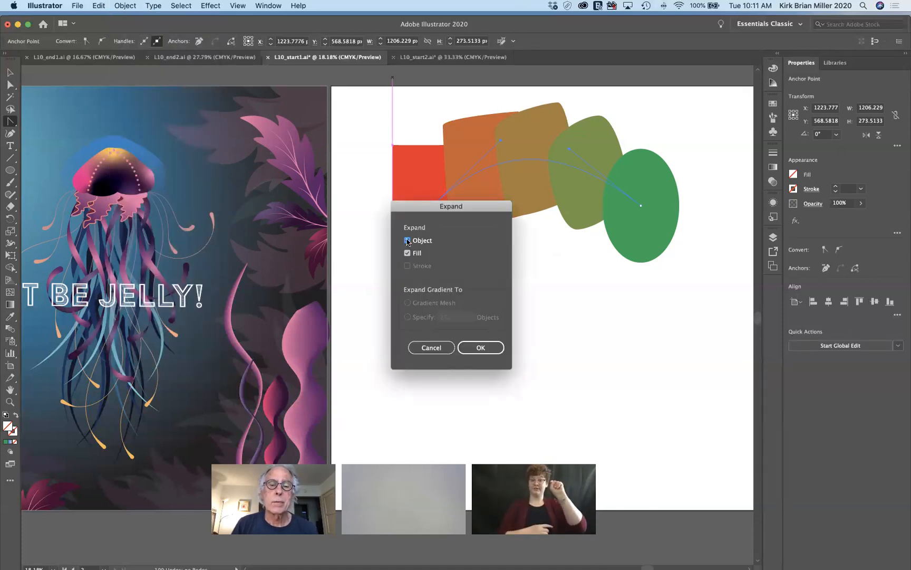
pyautogui.click(477, 348)
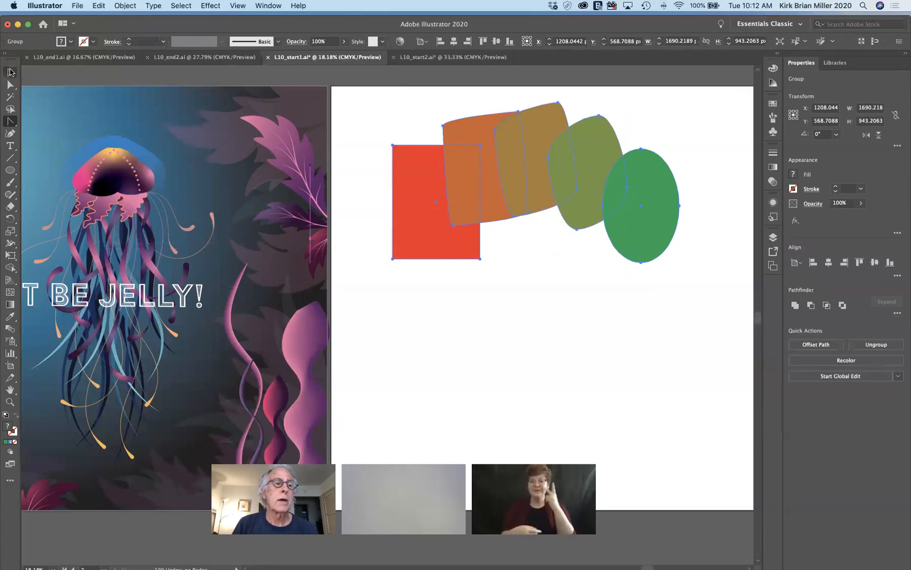
# Ungroup the expanded blend shapes and move the green ellipse and the olive shape down, away from the others.
pyautogui.click(10, 72)
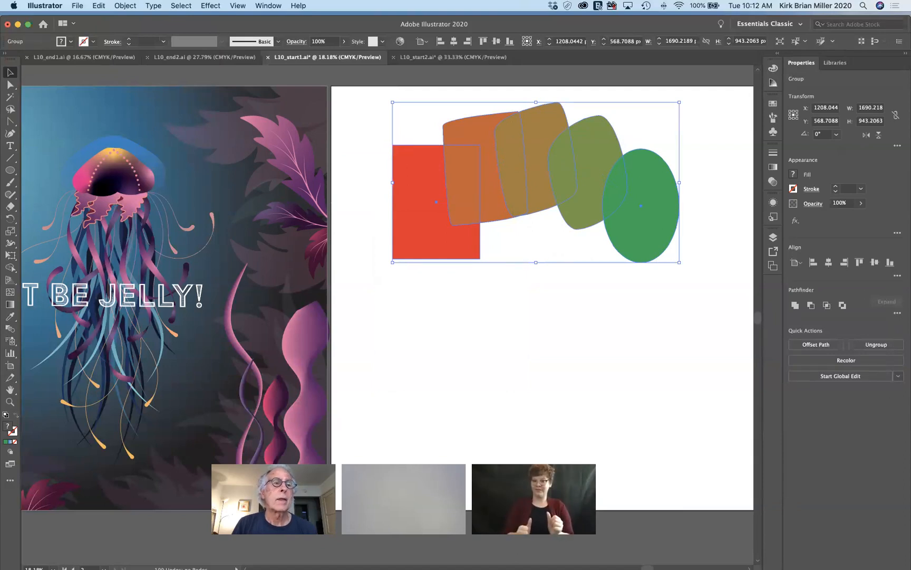
pyautogui.click(125, 6)
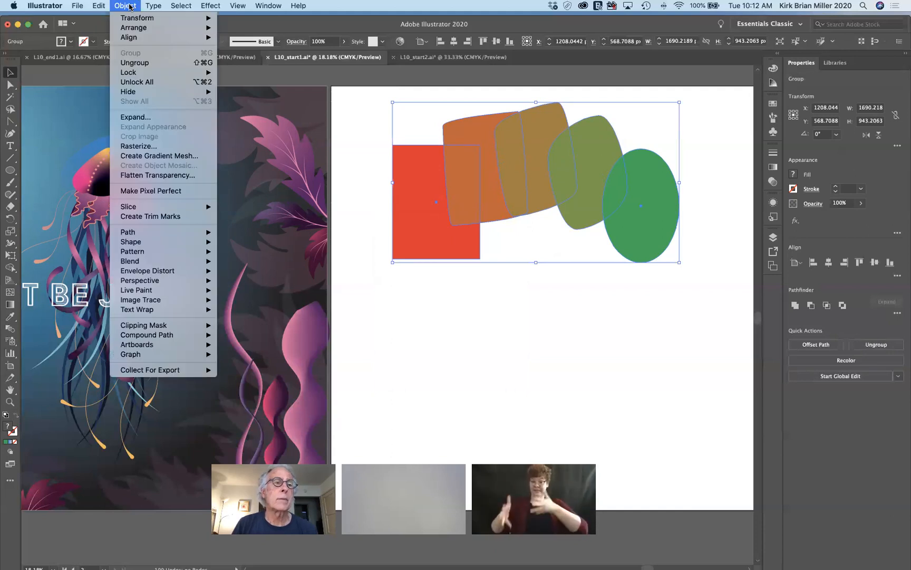
pyautogui.click(132, 62)
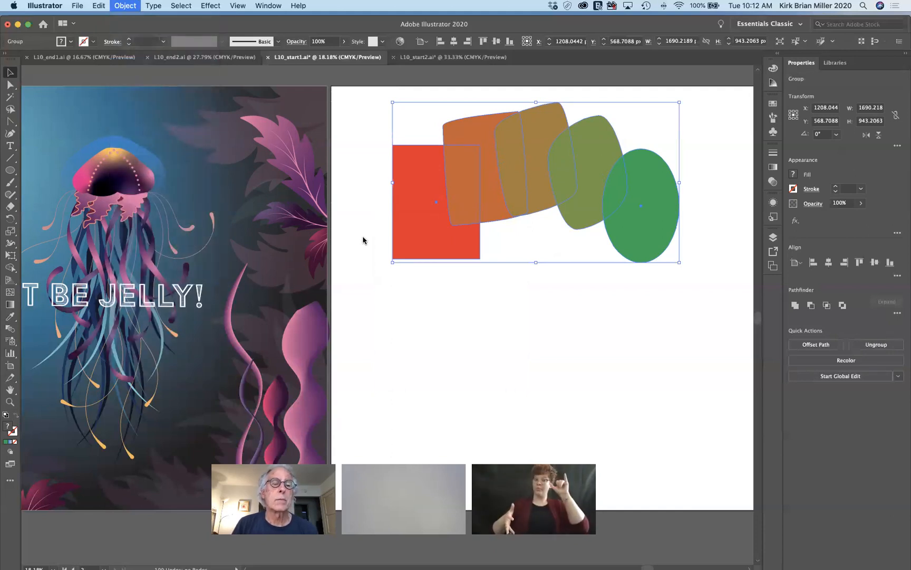
pyautogui.click(547, 301)
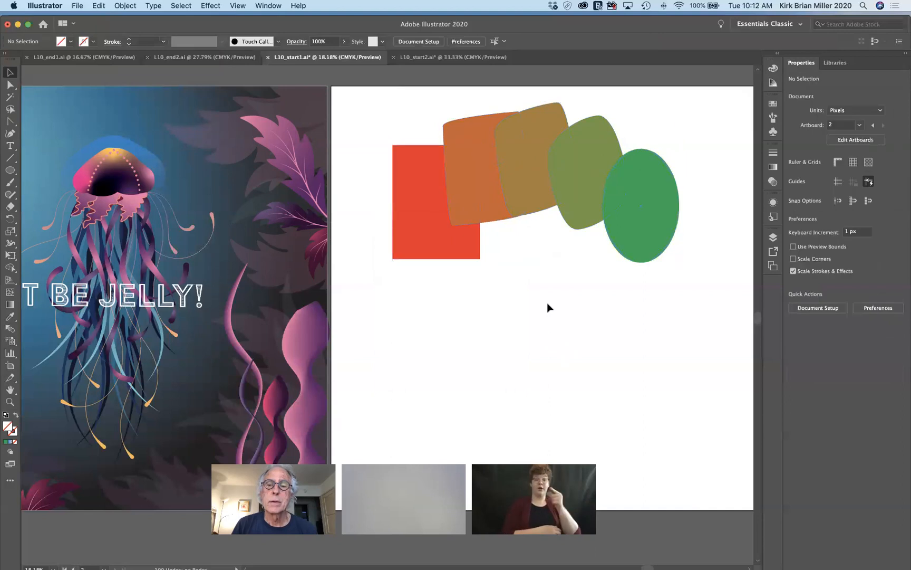
pyautogui.moveTo(632, 234); pyautogui.dragTo(657, 325)
pyautogui.moveTo(579, 214); pyautogui.dragTo(545, 295)
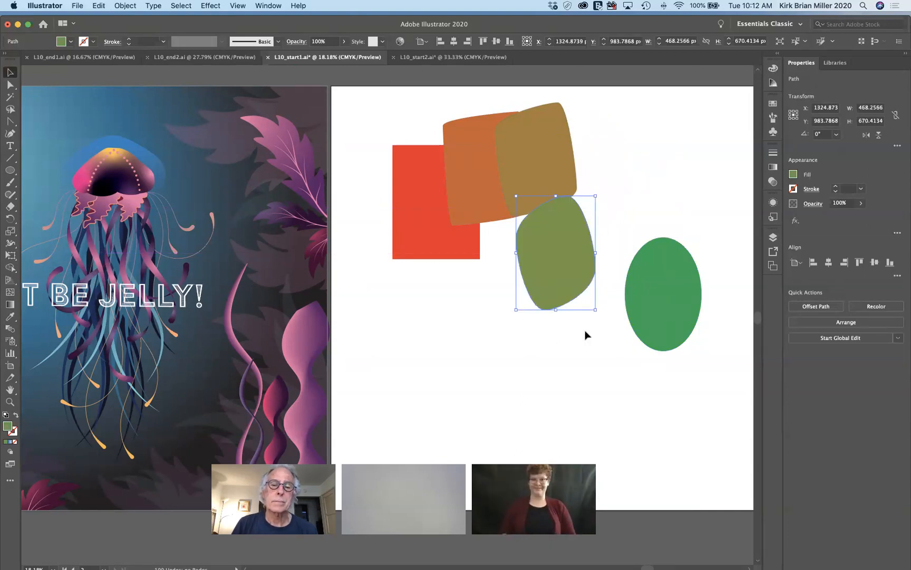
# Switch to the L10_start2.ai cake document and show its swatches to examine the available patterns.
pyautogui.scroll(-2, 586, 332)
pyautogui.scroll(2, 586, 331)
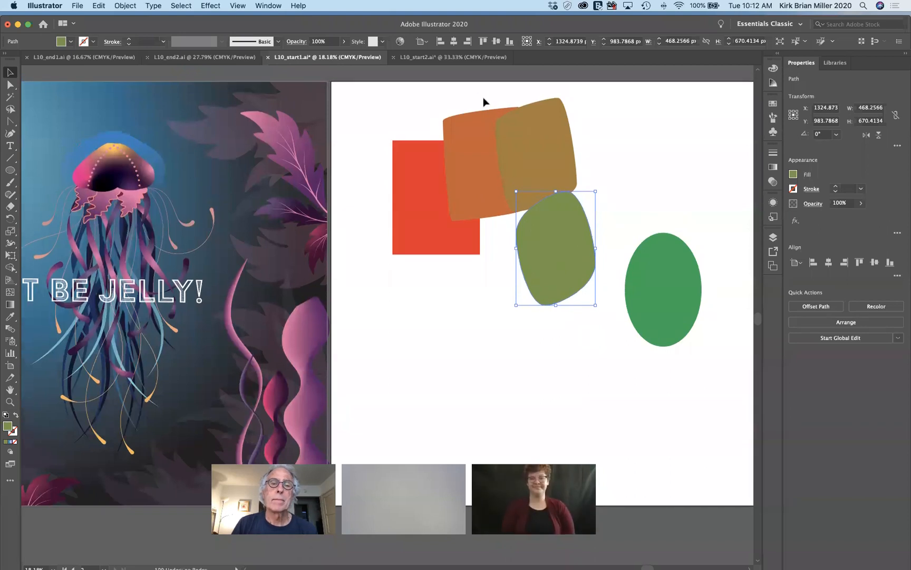
pyautogui.click(443, 58)
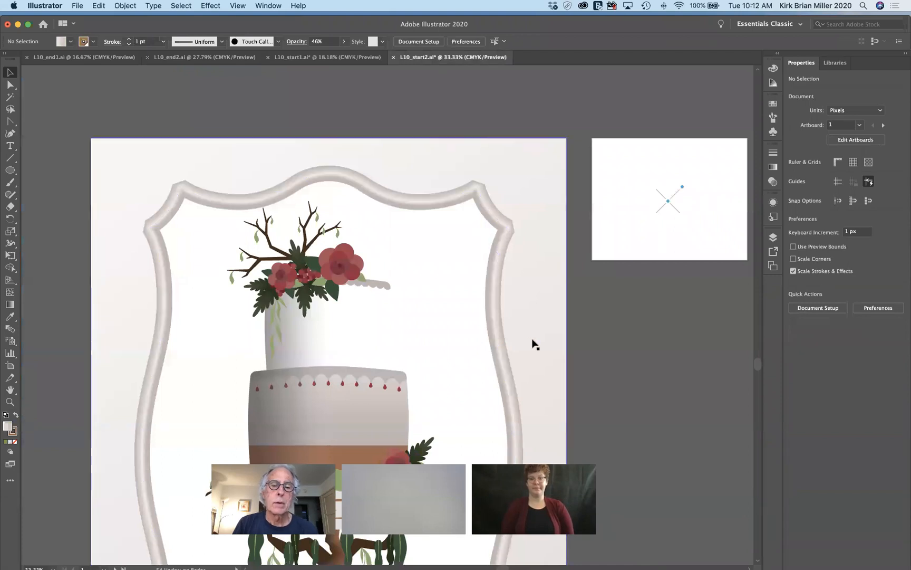
pyautogui.scroll(-2, 534, 344)
pyautogui.scroll(-2, 533, 343)
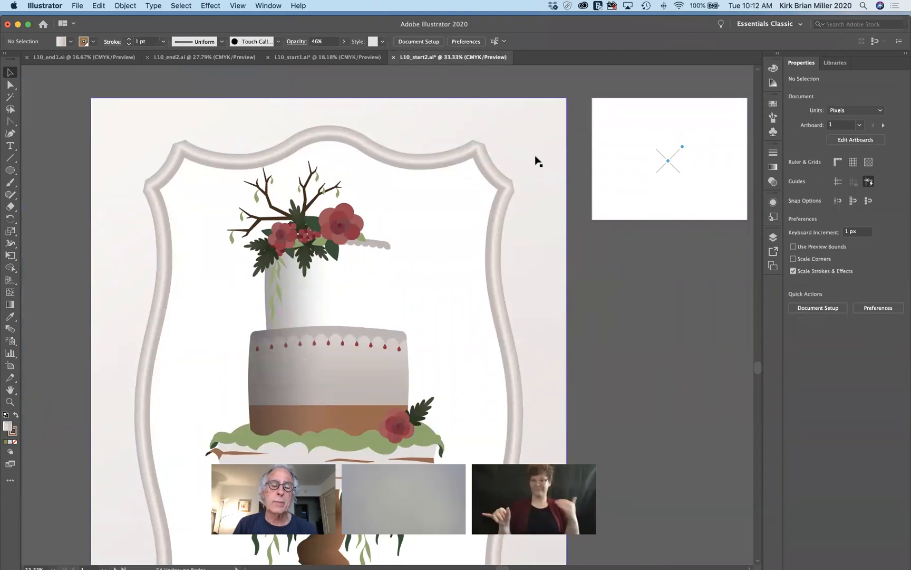
pyautogui.click(774, 103)
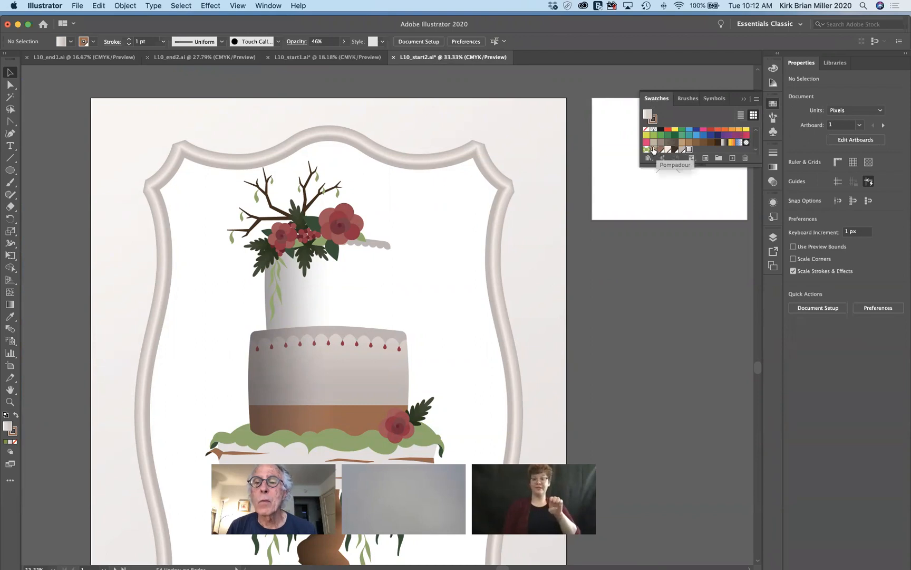
# Select the gradient background rectangle behind the cake frame and show all its appearance attributes in a floating, enlarged Appearance panel.
pyautogui.click(549, 193)
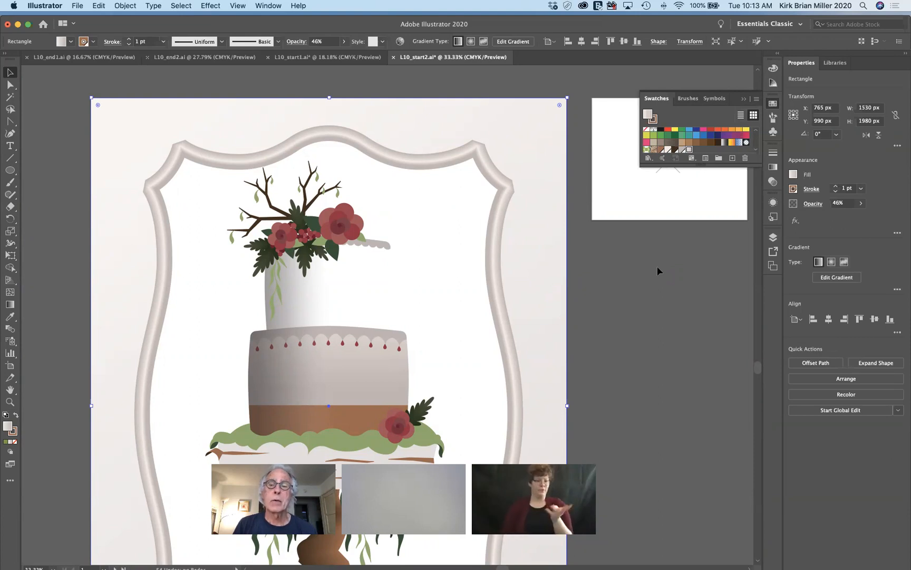
pyautogui.click(261, 6)
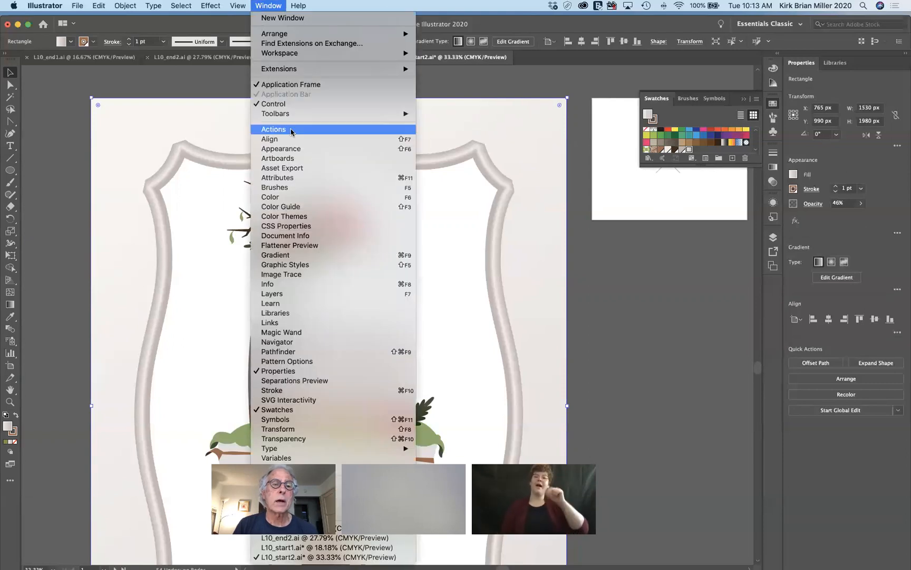
pyautogui.click(295, 149)
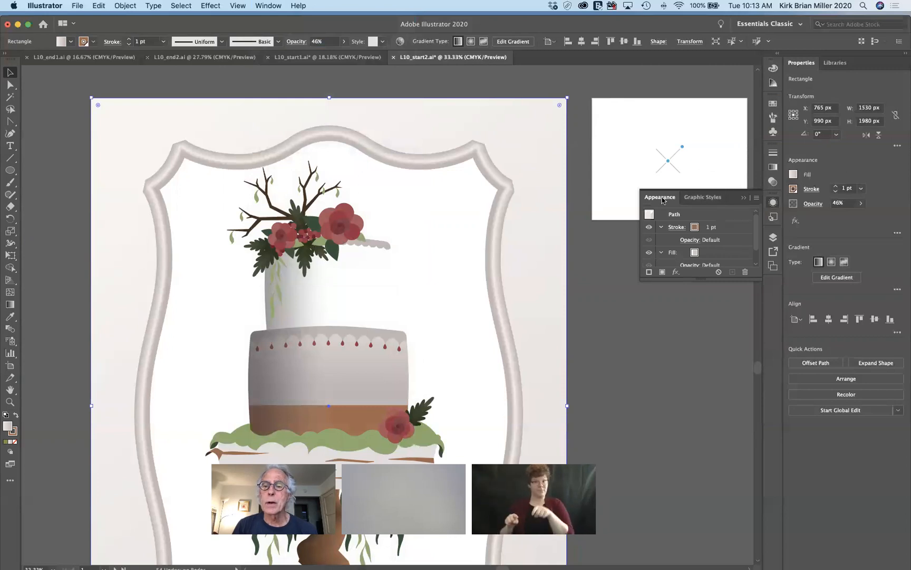
pyautogui.moveTo(662, 198); pyautogui.dragTo(598, 276)
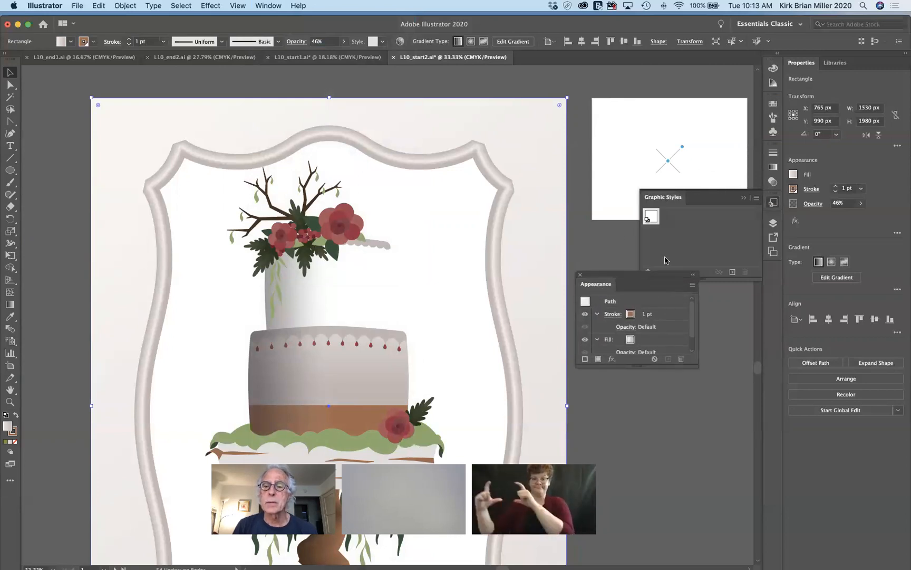
pyautogui.click(746, 198)
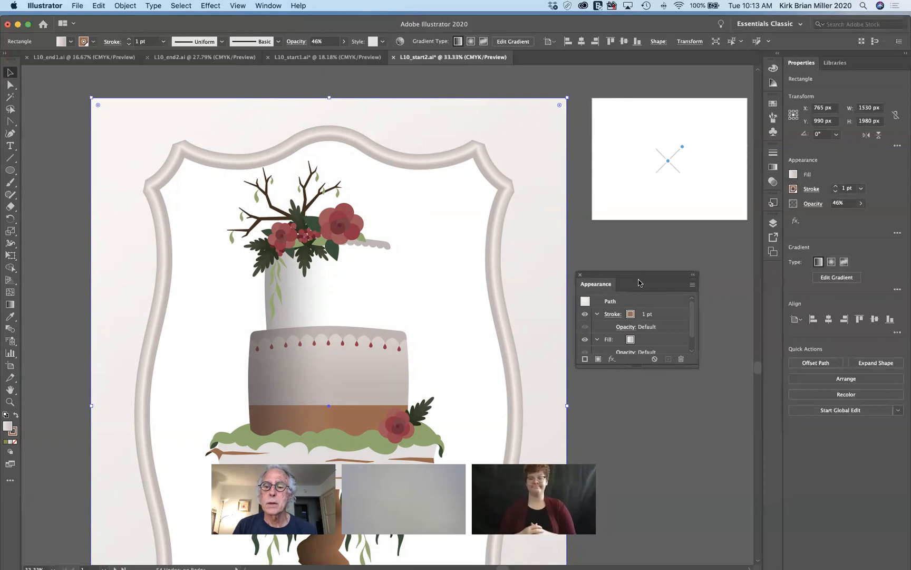
pyautogui.moveTo(642, 275); pyautogui.dragTo(648, 242)
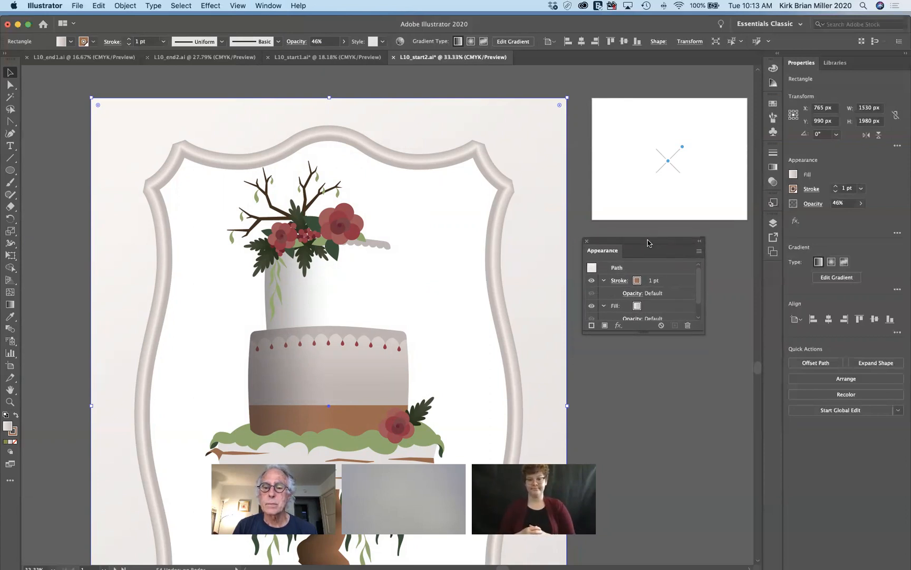
pyautogui.moveTo(640, 334); pyautogui.dragTo(639, 407)
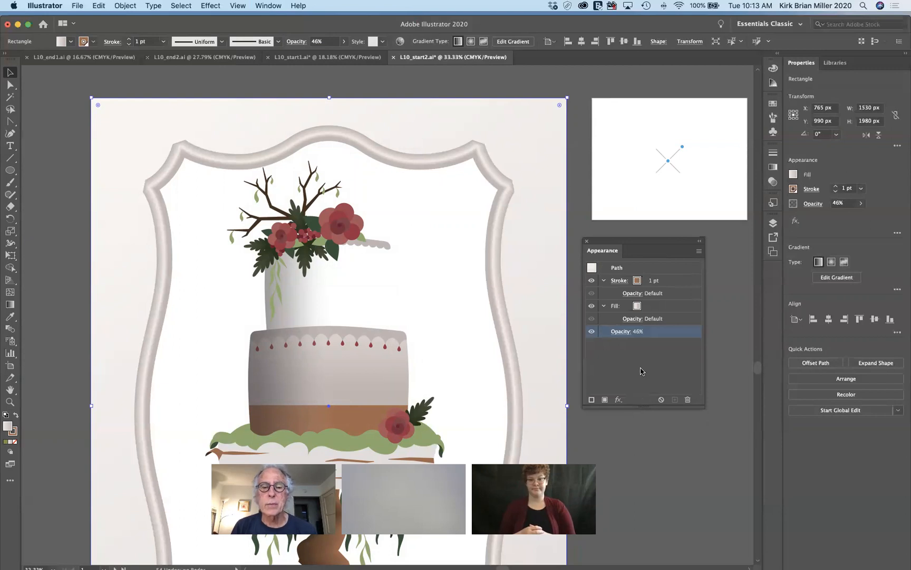
# Set the background rectangle's overall opacity to 100% and deselect it.
pyautogui.click(638, 332)
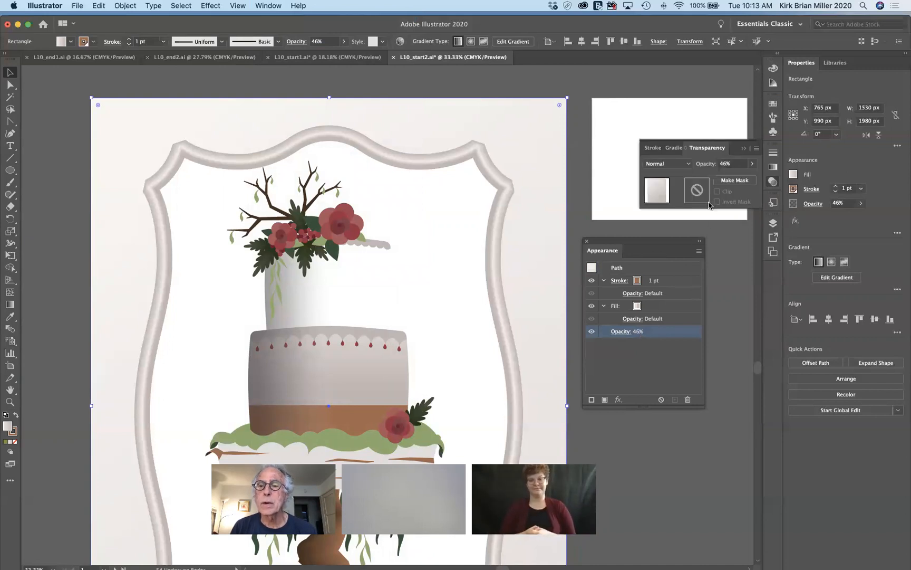
pyautogui.click(754, 166)
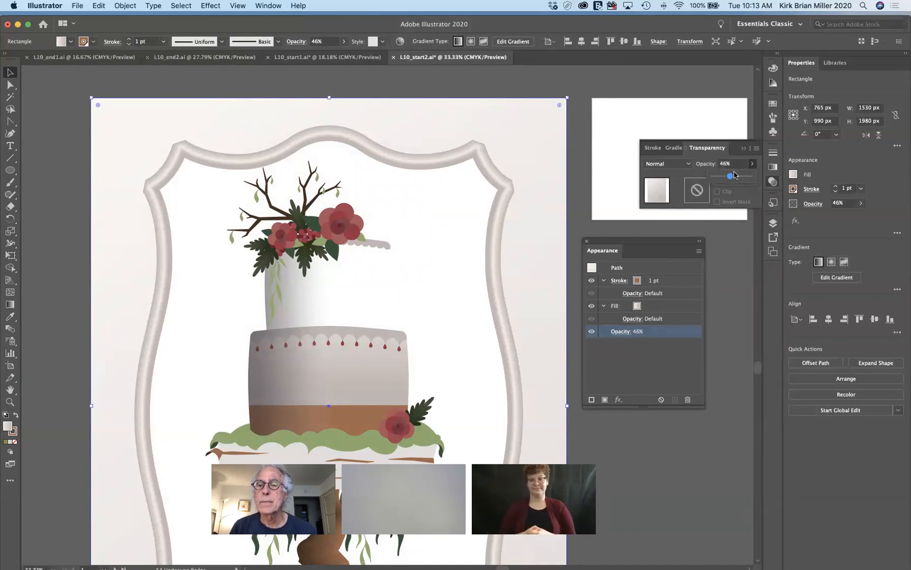
pyautogui.moveTo(733, 178); pyautogui.dragTo(756, 185)
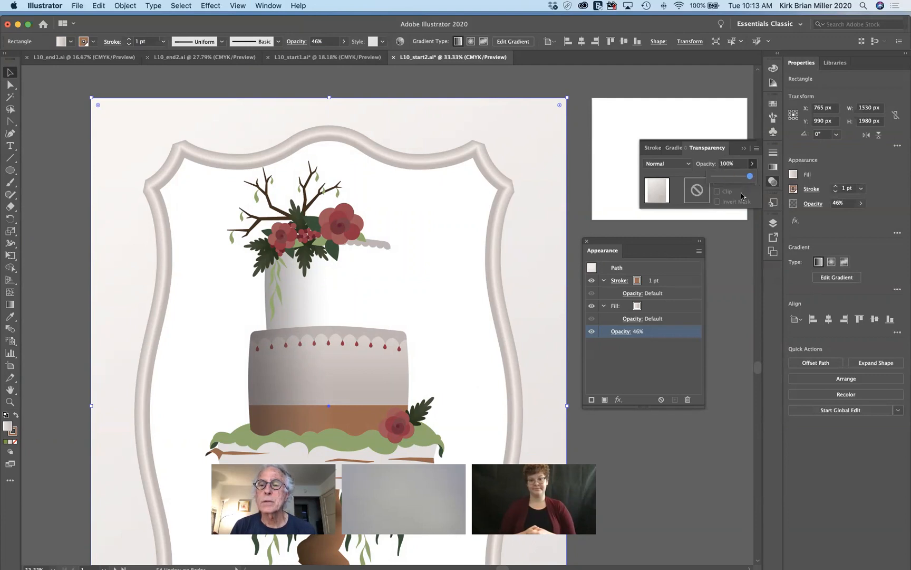
pyautogui.click(734, 247)
pyautogui.click(733, 247)
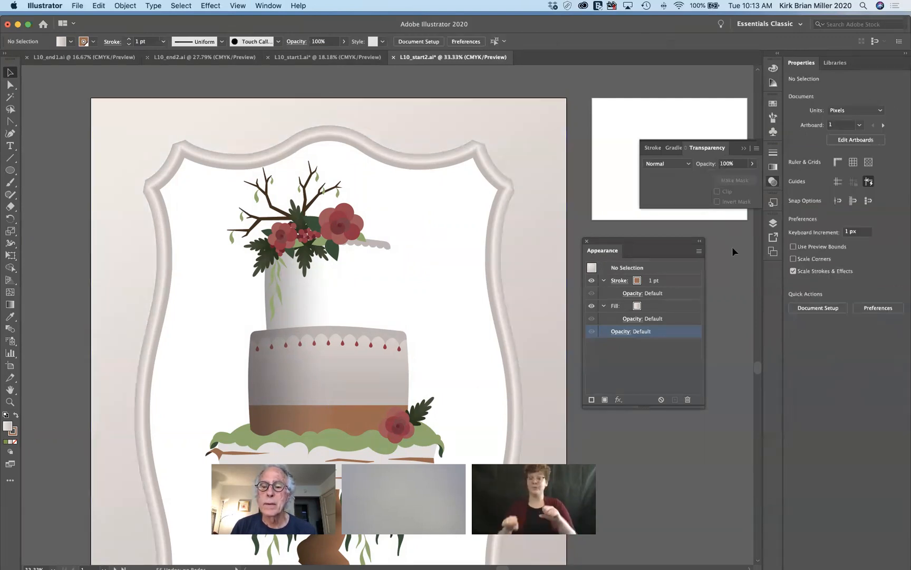
pyautogui.click(743, 148)
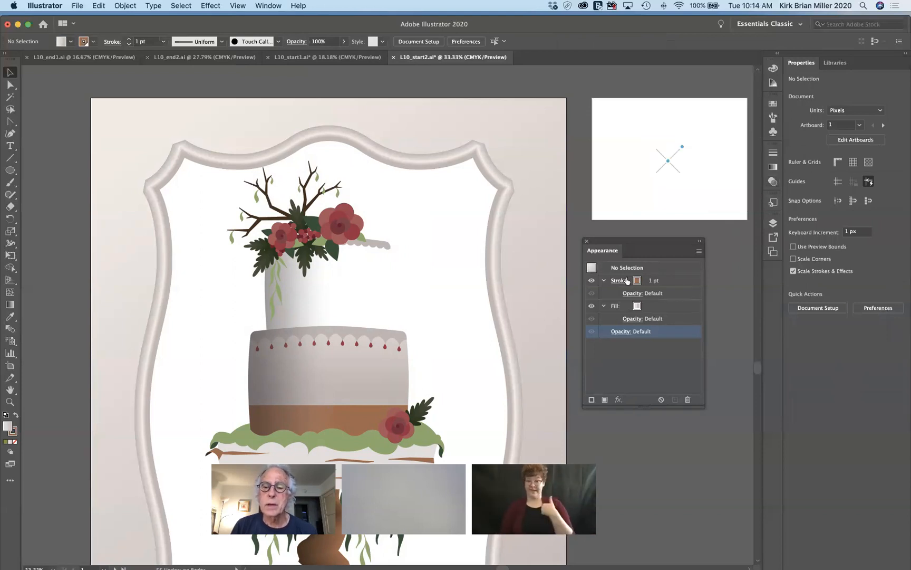
# Add a second fill to the background rectangle above the gradient and apply the brown swirl Pompadour pattern swatch to it.
pyautogui.click(537, 252)
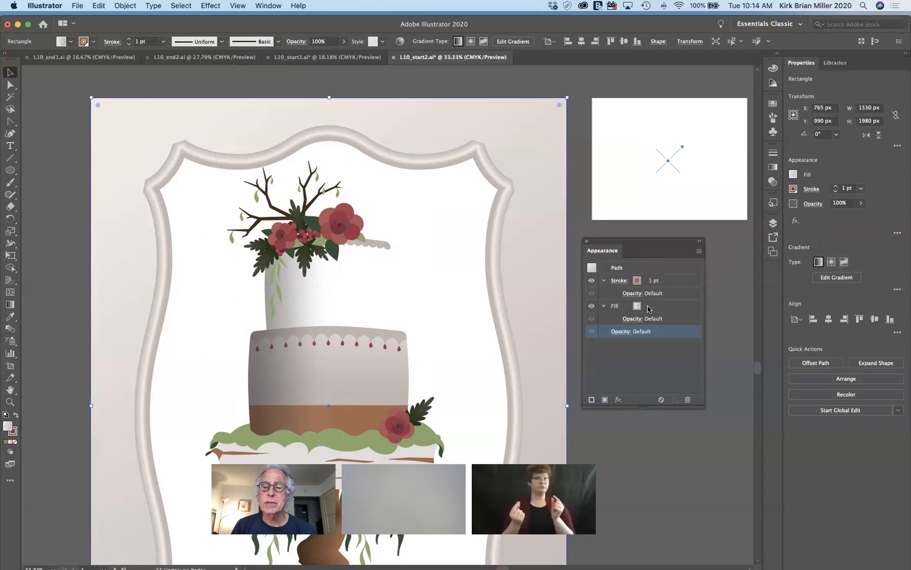
pyautogui.click(589, 307)
pyautogui.click(590, 307)
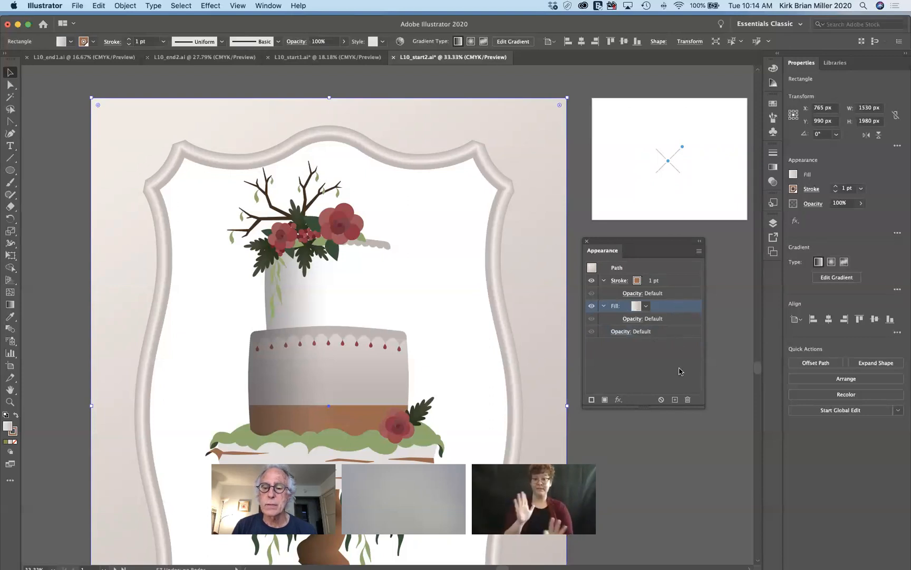
pyautogui.click(674, 400)
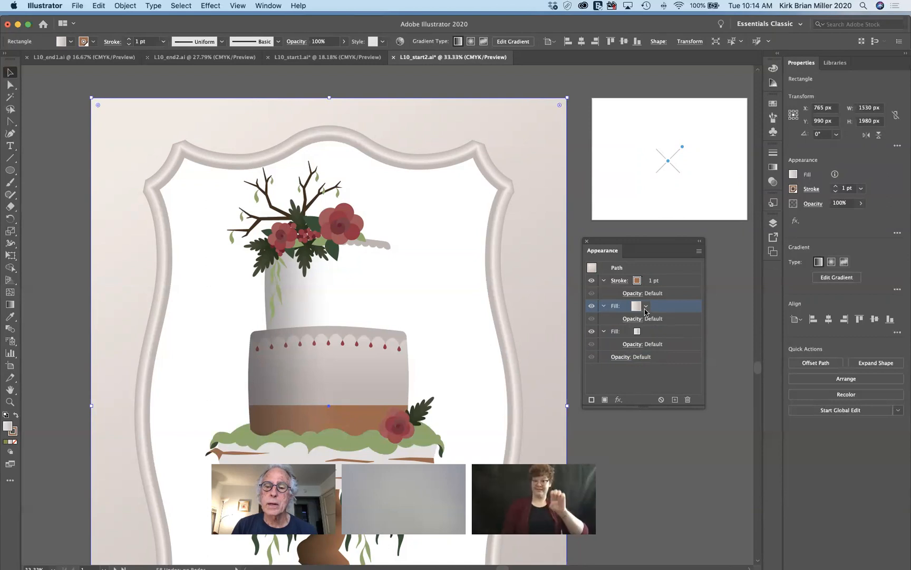
pyautogui.click(646, 307)
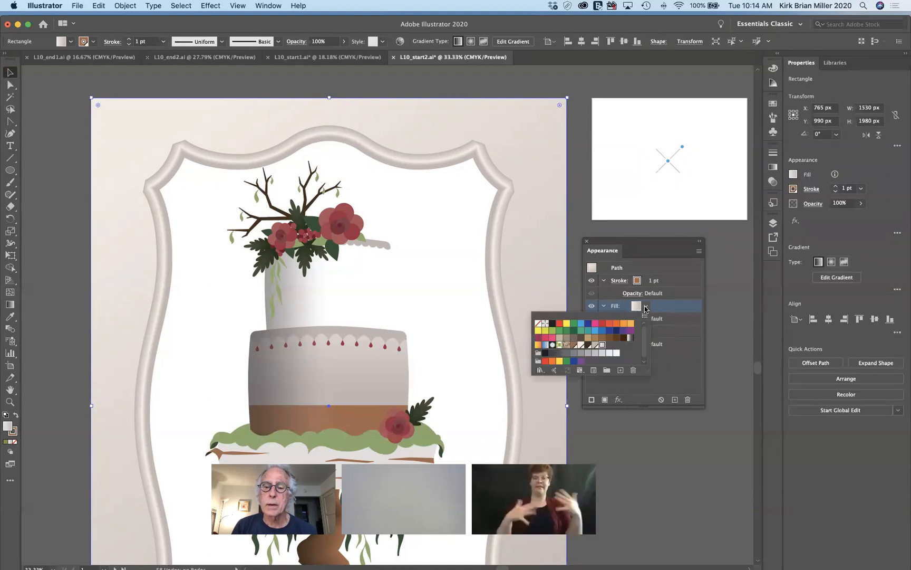
pyautogui.click(567, 345)
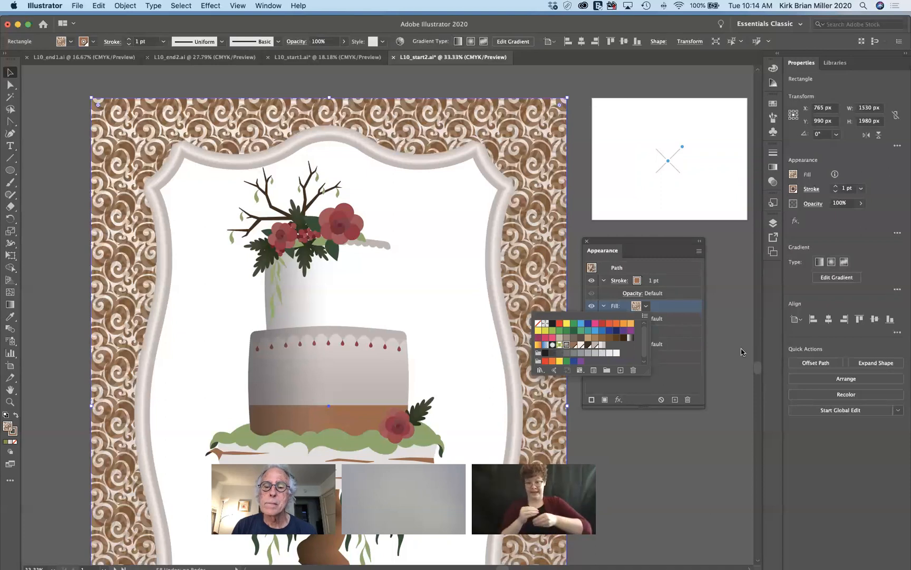
pyautogui.click(725, 348)
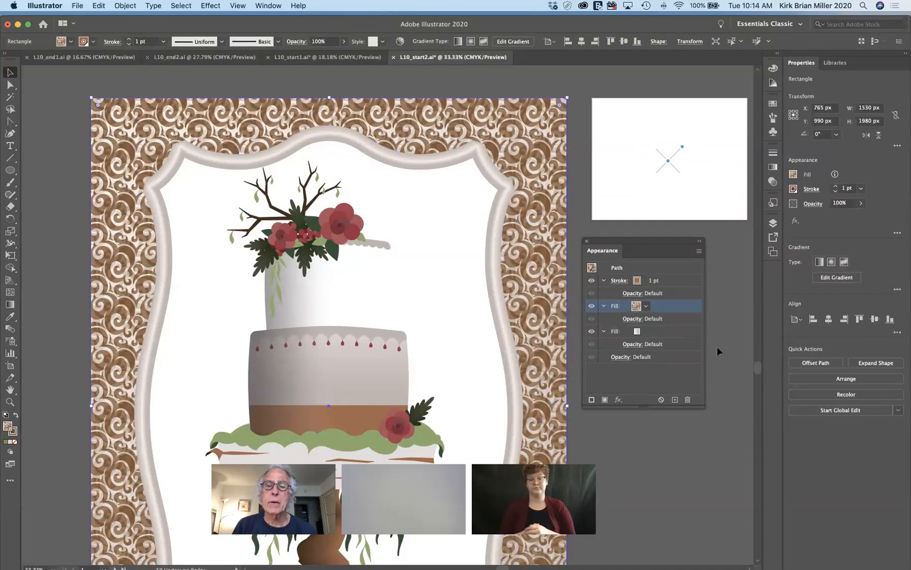
# Compare the background with the lower gradient fill hidden and shown, leaving it shown, and select the pattern fill above it.
pyautogui.click(591, 333)
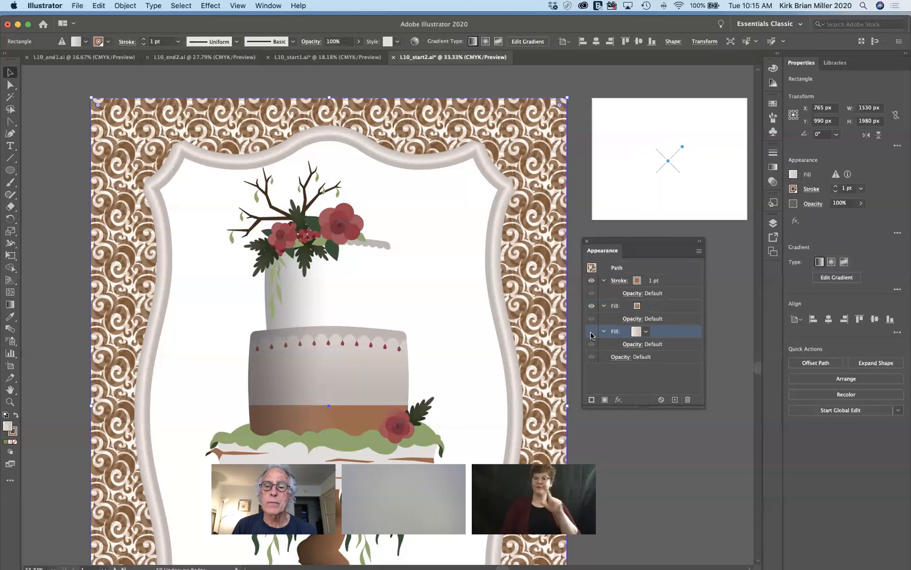
pyautogui.click(591, 333)
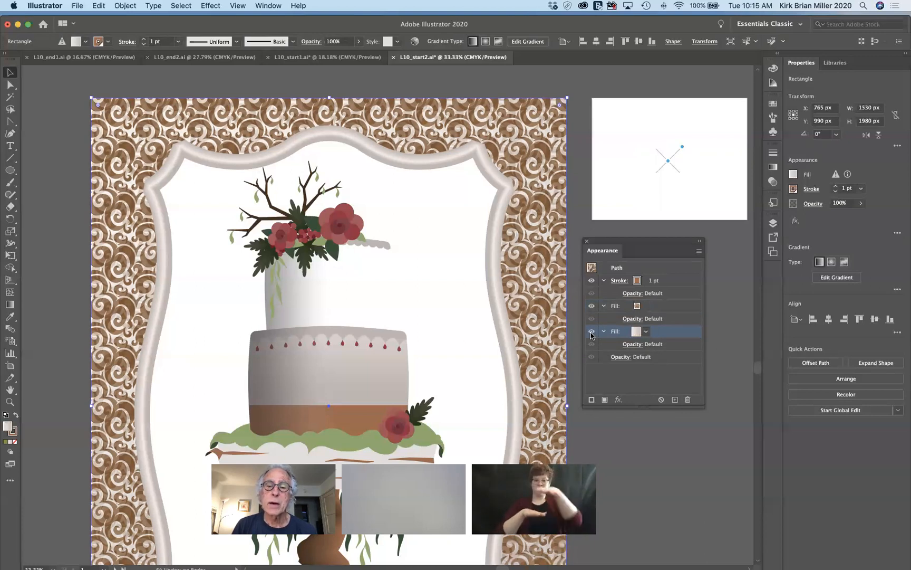
pyautogui.click(592, 333)
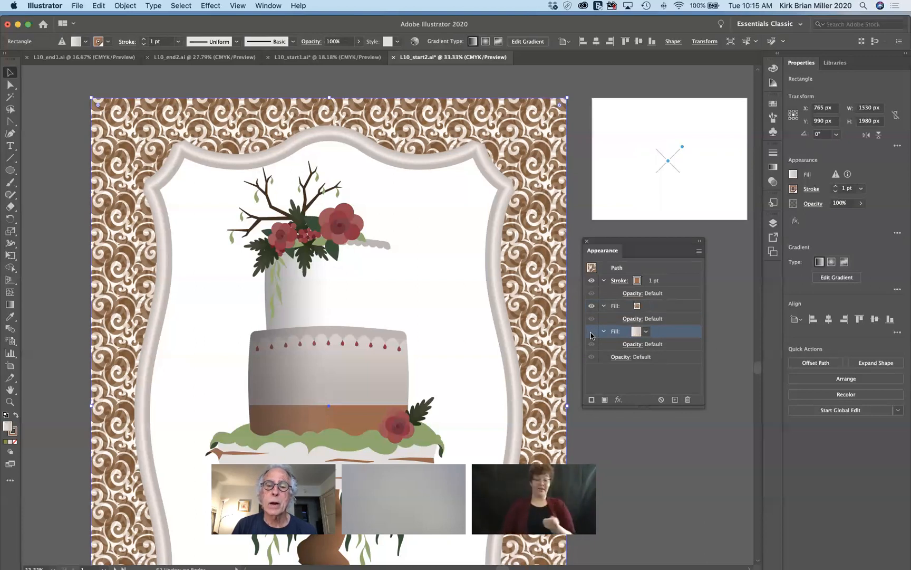
pyautogui.click(592, 332)
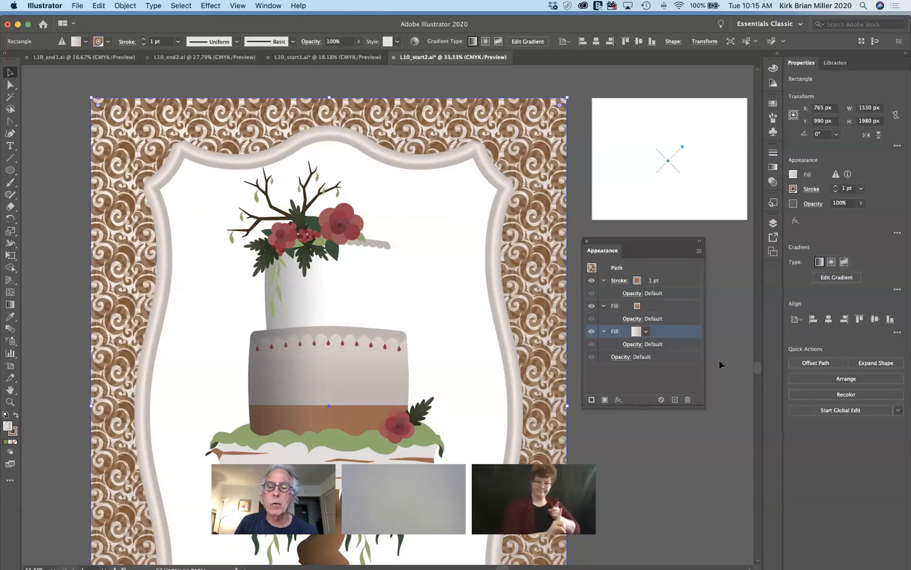
pyautogui.click(668, 309)
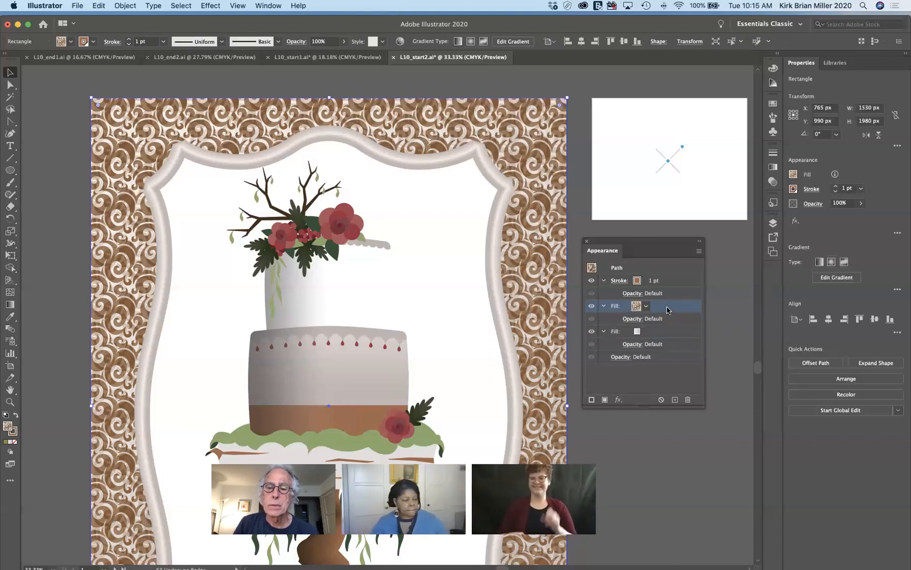
# Try the background's pattern fill at 51% opacity, return that fill to 100%, and target the whole path again.
pyautogui.click(668, 320)
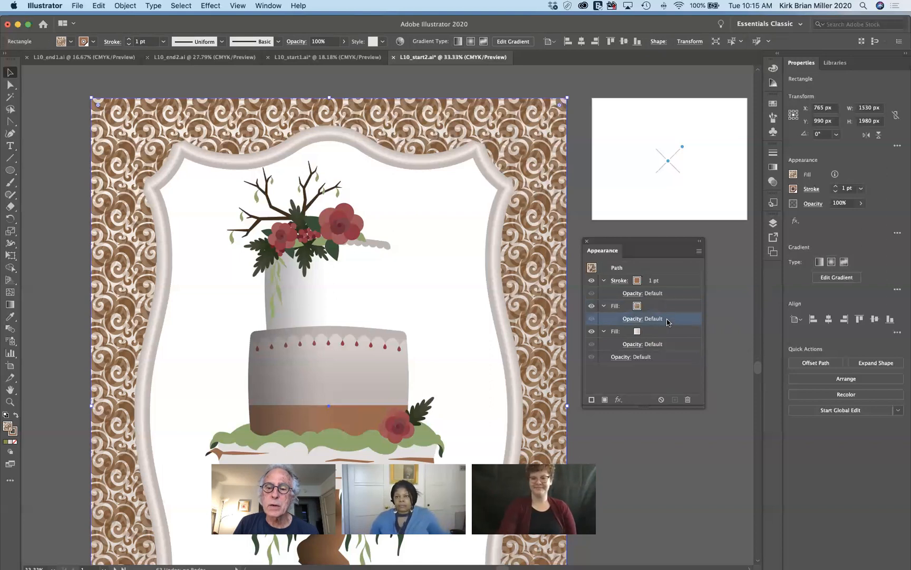
pyautogui.click(636, 319)
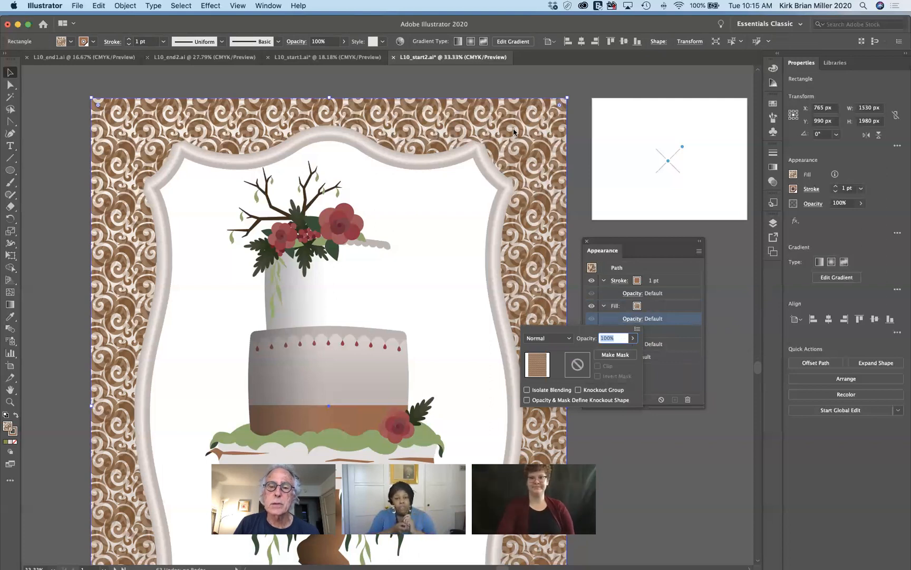
pyautogui.click(631, 339)
pyautogui.moveTo(631, 351); pyautogui.dragTo(612, 353)
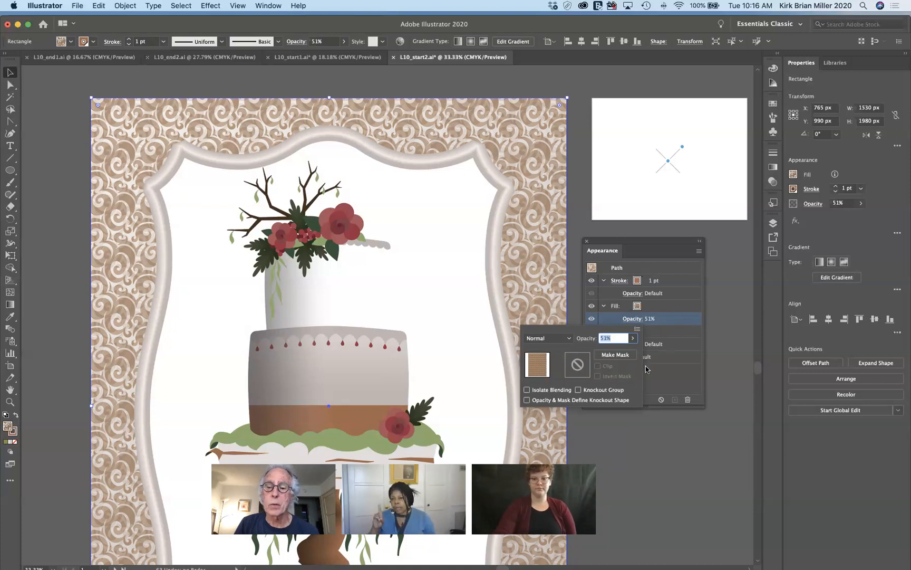
pyautogui.click(632, 338)
pyautogui.moveTo(613, 347); pyautogui.dragTo(723, 356)
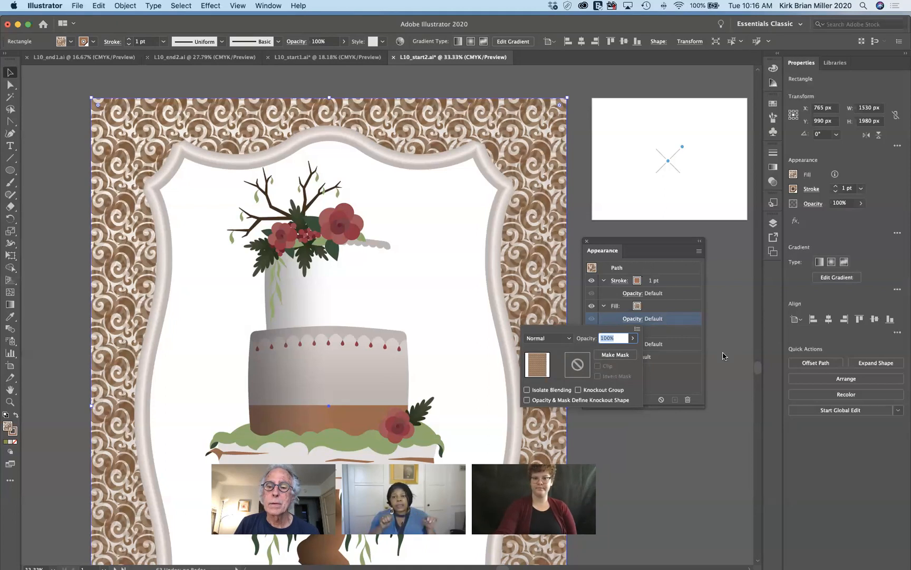
pyautogui.click(637, 272)
pyautogui.click(636, 269)
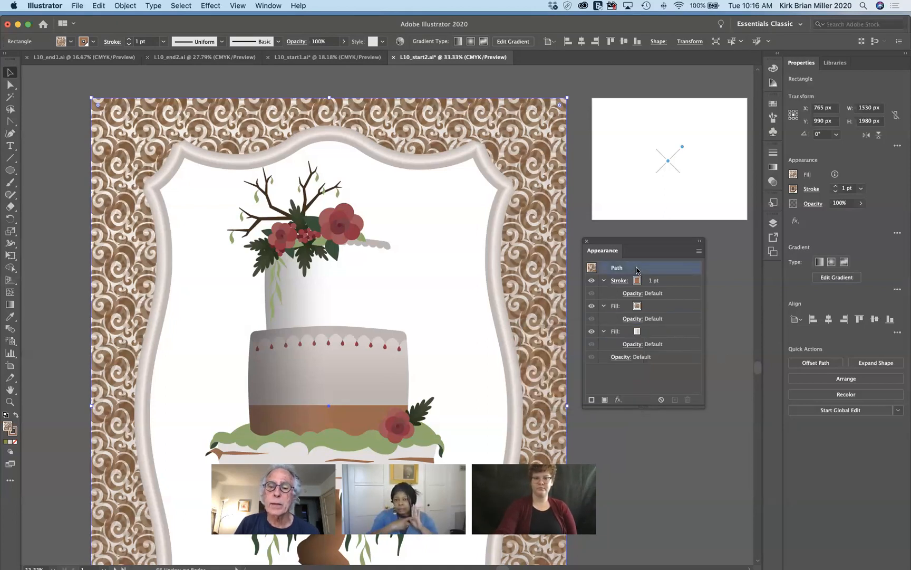
# Set the background rectangle's overall opacity to 50% and compare the artwork with that opacity attribute hidden and shown.
pyautogui.click(620, 357)
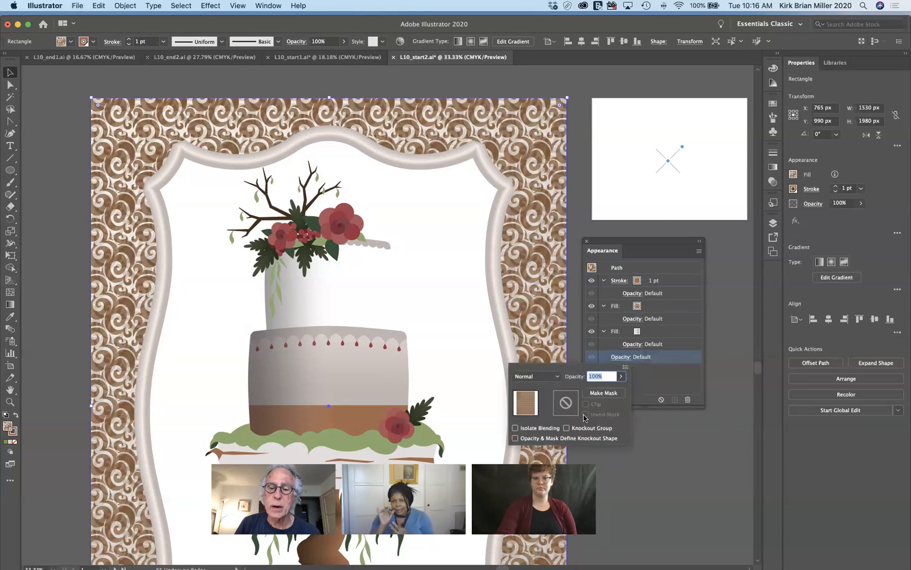
pyautogui.click(651, 424)
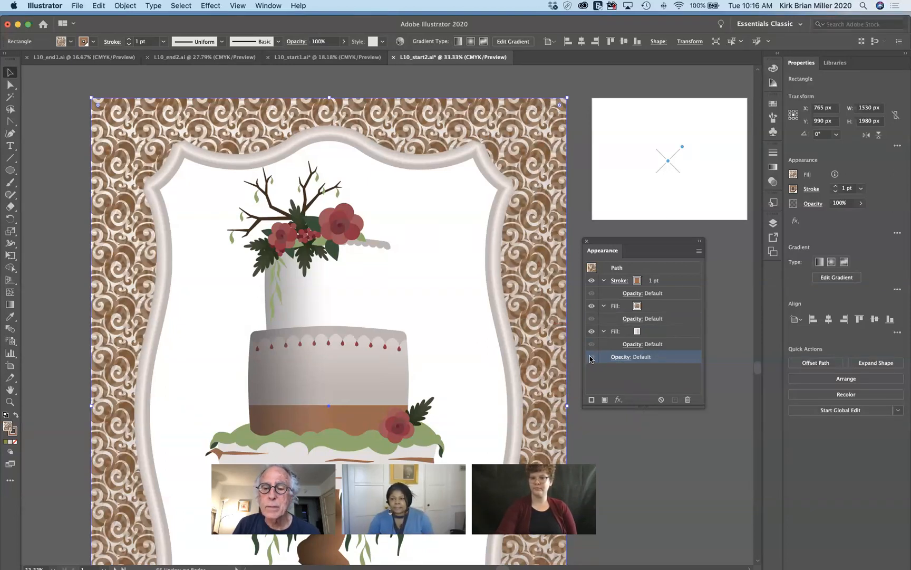
pyautogui.click(617, 358)
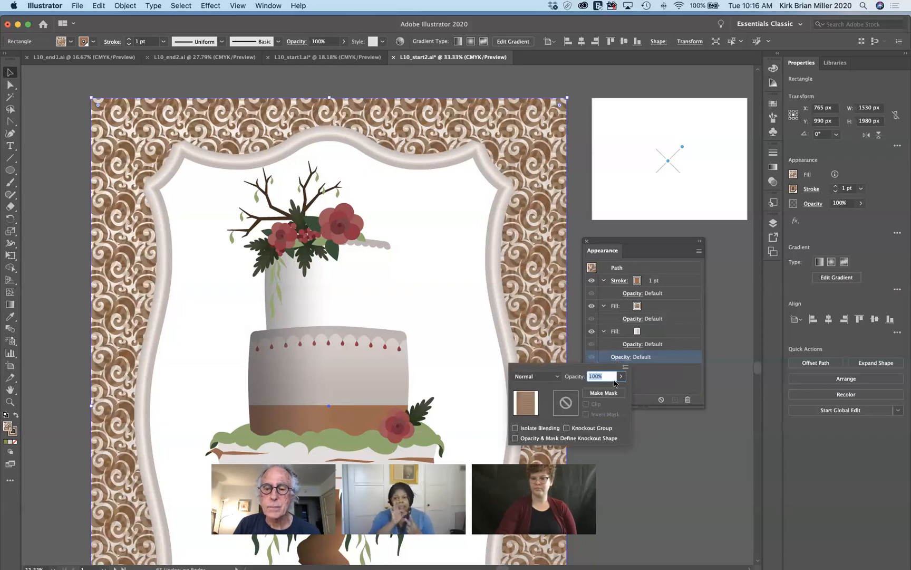
pyautogui.click(621, 376)
pyautogui.moveTo(622, 389); pyautogui.dragTo(598, 388)
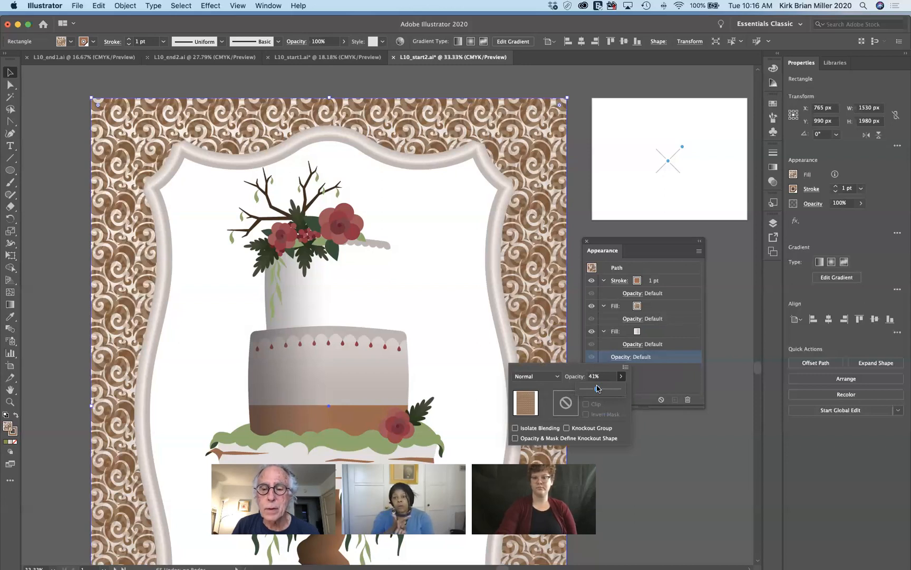
pyautogui.moveTo(598, 389); pyautogui.dragTo(601, 388)
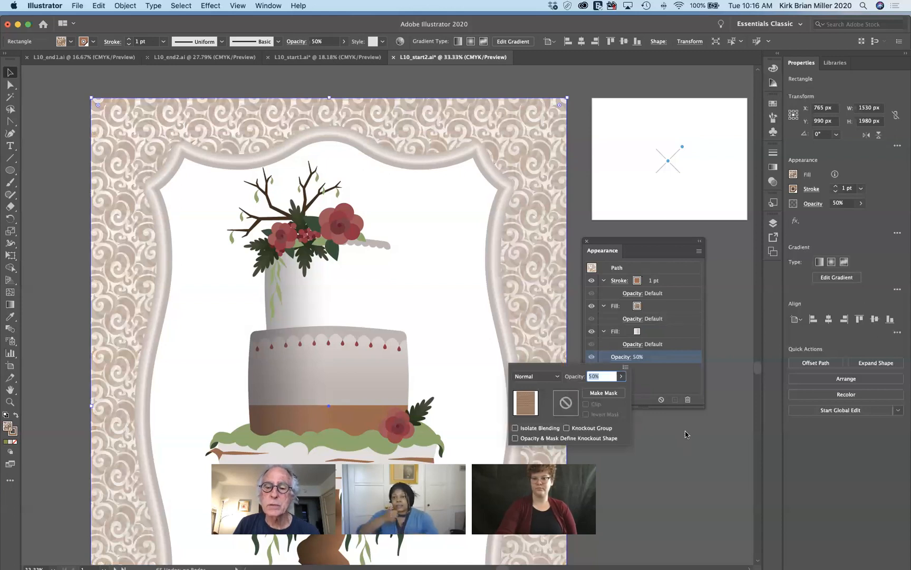
pyautogui.click(686, 434)
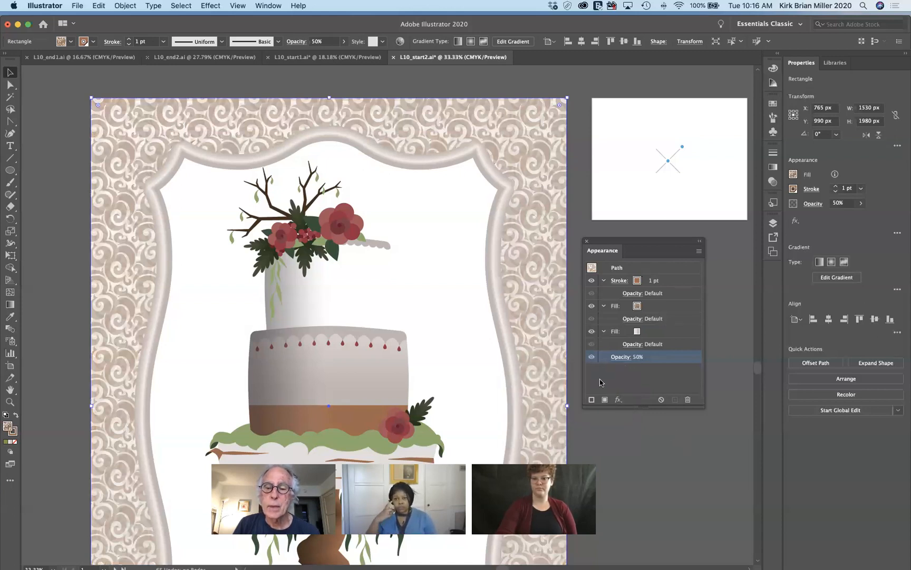
pyautogui.click(592, 357)
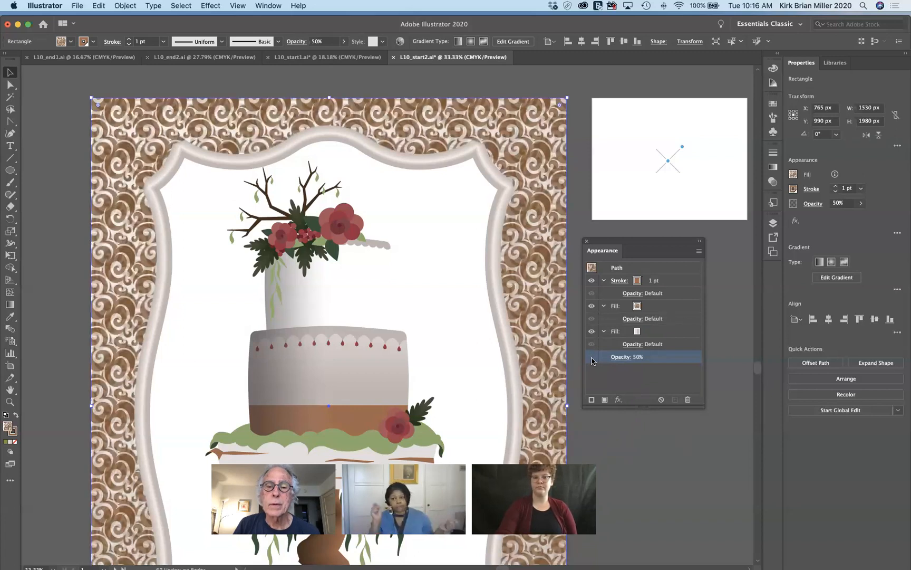
pyautogui.click(592, 357)
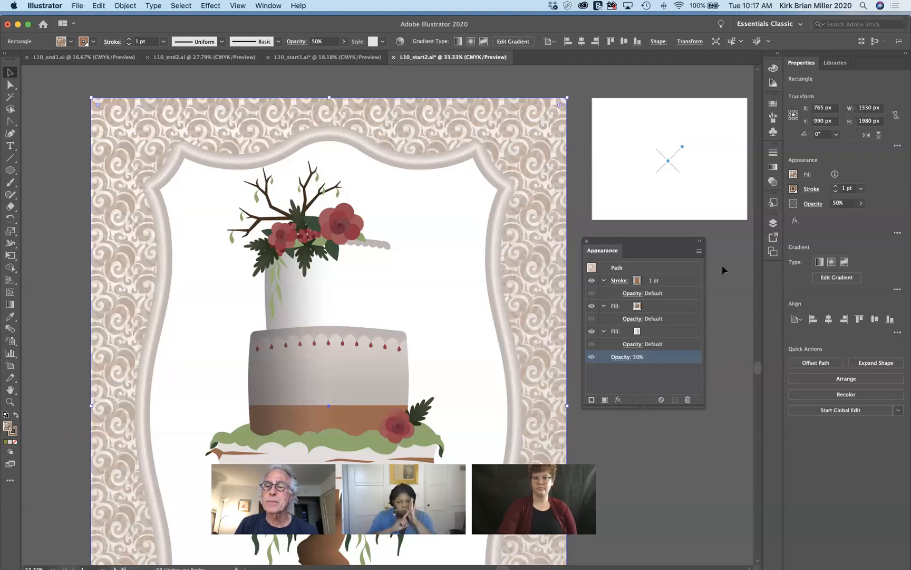
# Browse the pattern categories in the swatch libraries, including Basic Graphics, Decorative and Nature, without loading a library.
pyautogui.click(773, 104)
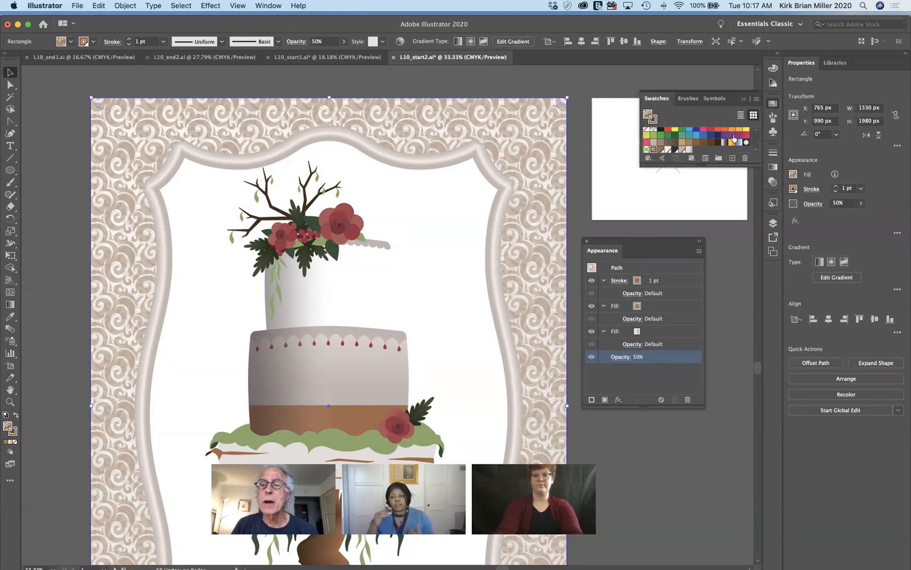
pyautogui.click(648, 159)
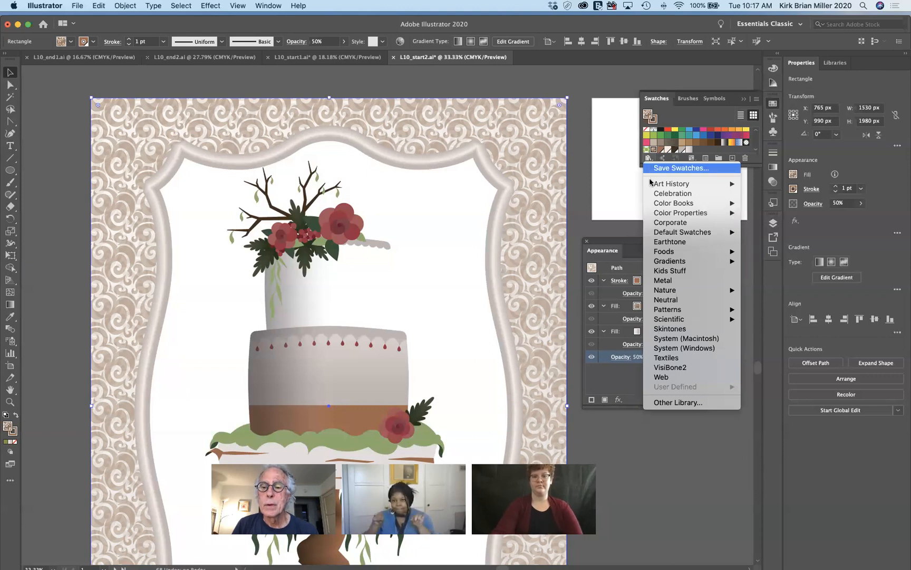
pyautogui.moveTo(668, 310)
pyautogui.moveTo(782, 311)
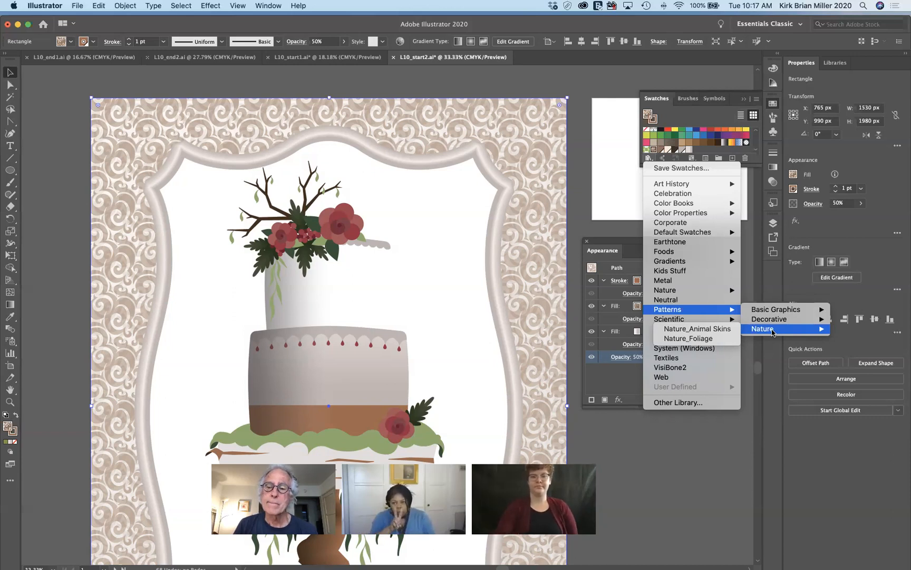
pyautogui.click(703, 440)
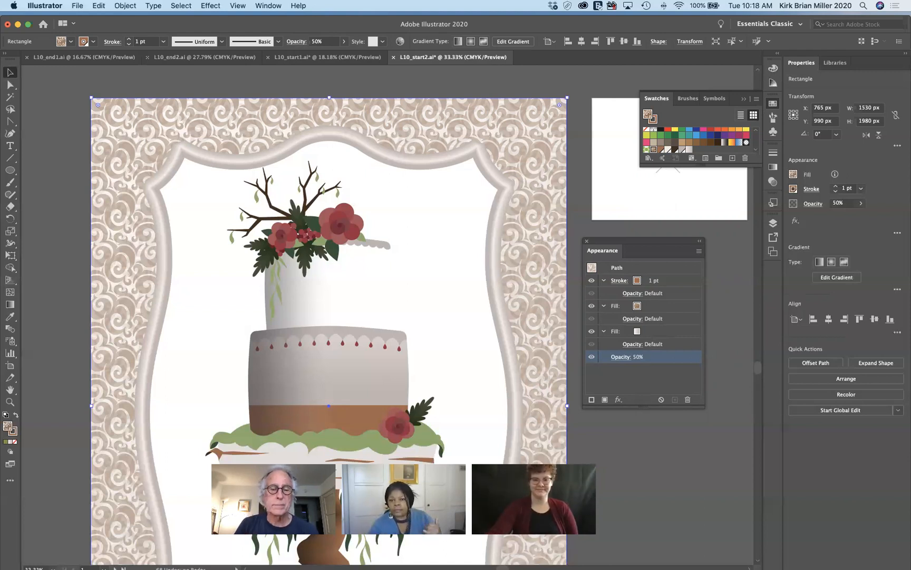
# Isolate the crossed-lines group on the small artboard, delete the blue circle at the end of its diagonal, and exit isolation.
pyautogui.click(361, 288)
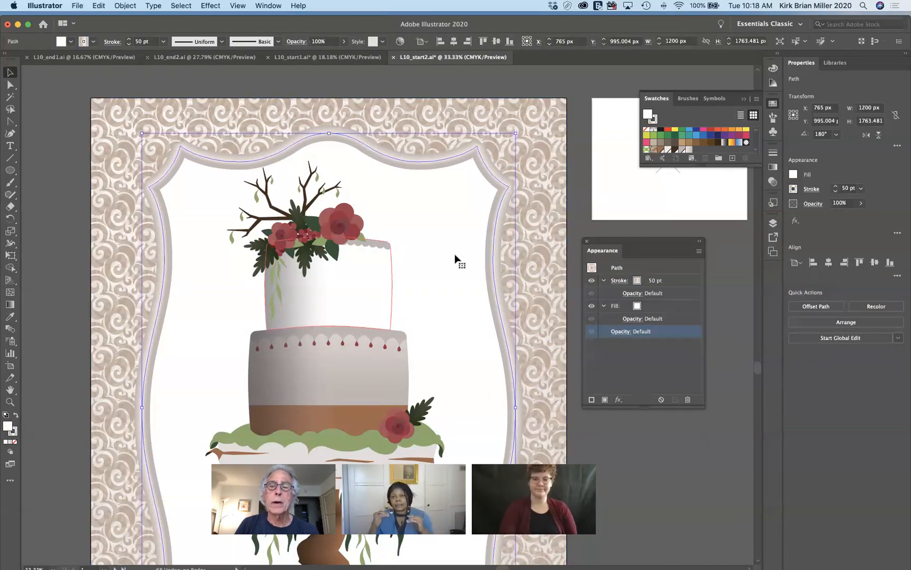
pyautogui.click(743, 99)
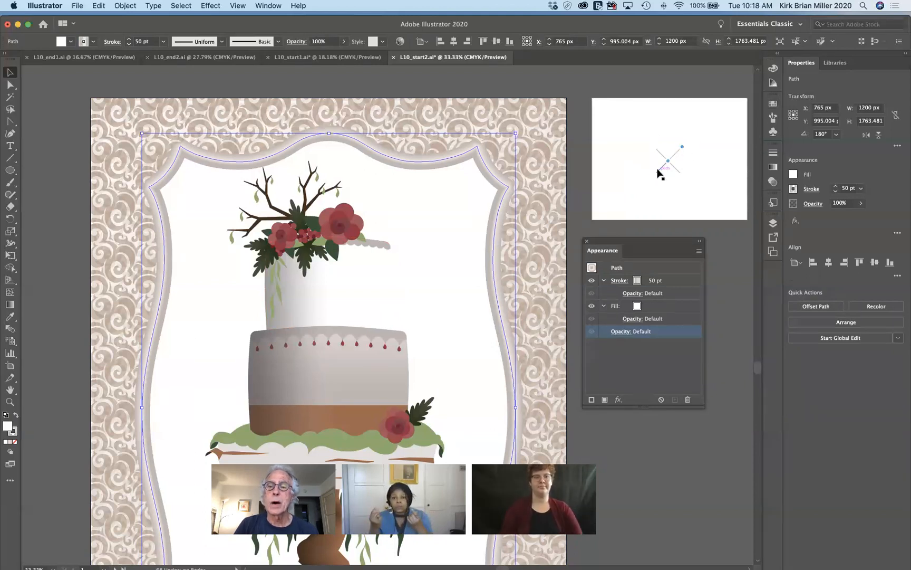
pyautogui.doubleClick(679, 155)
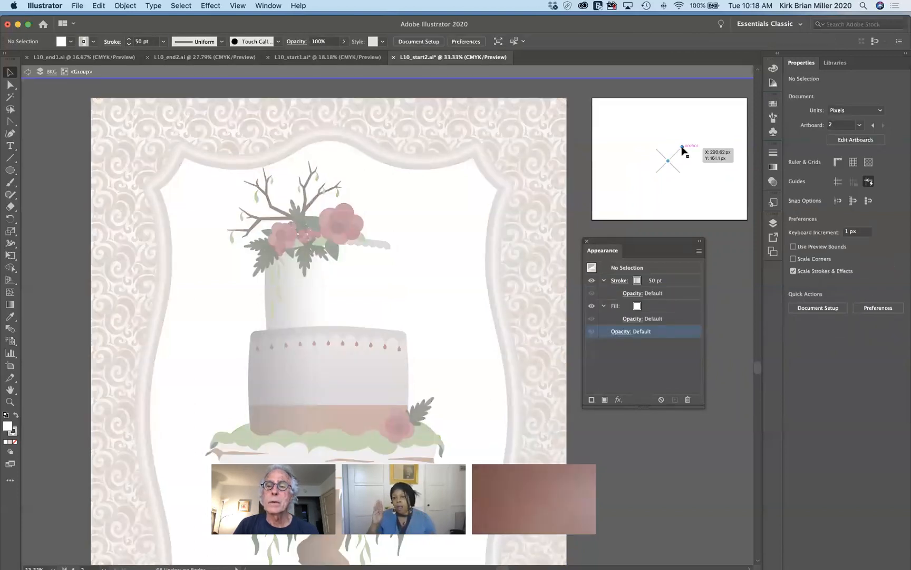
pyautogui.click(682, 148)
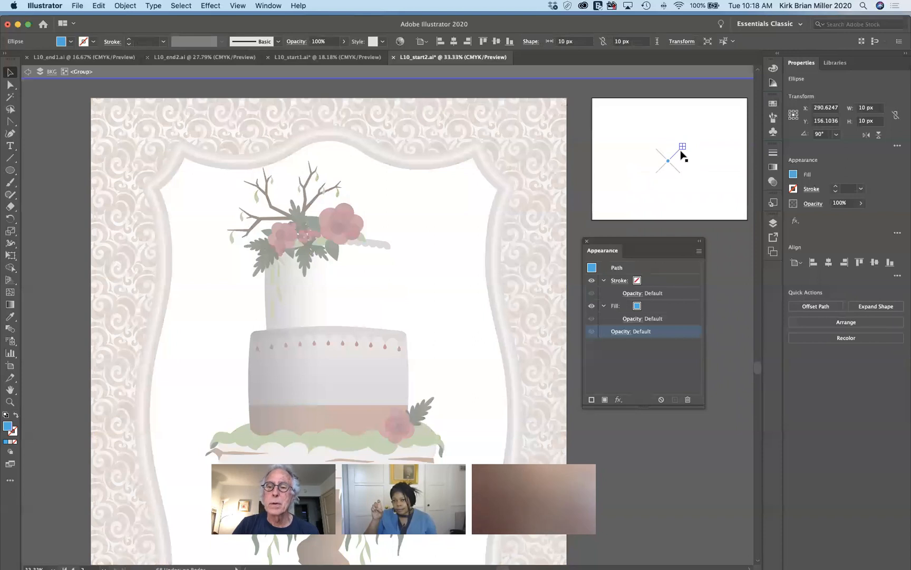
pyautogui.press('Delete')
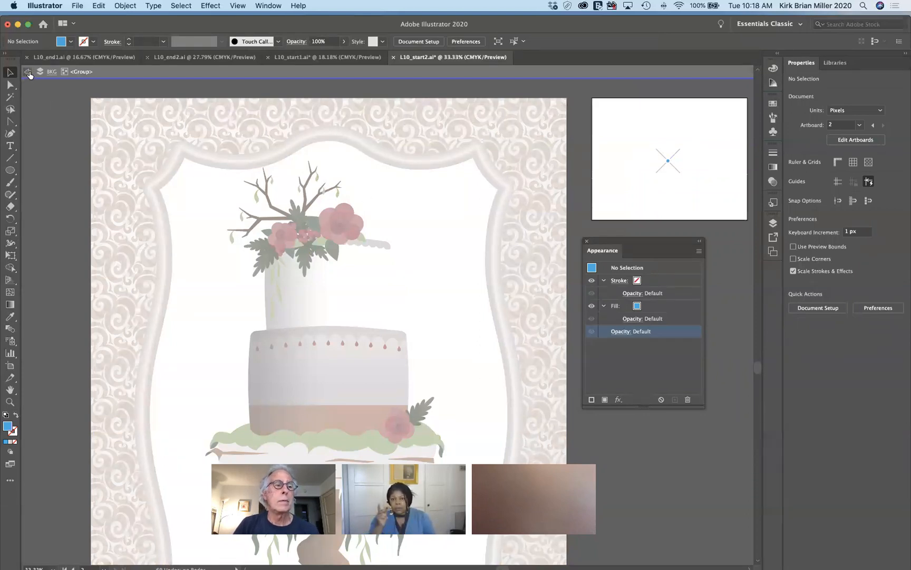
pyautogui.click(28, 73)
pyautogui.click(28, 72)
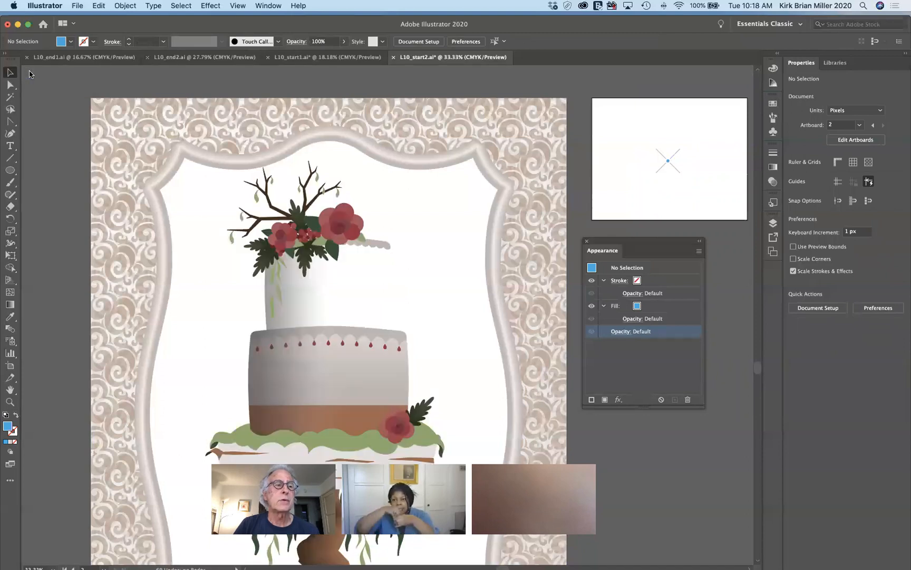
# Select the crossed-lines group with its centre dot and examine the Pattern commands available for it.
pyautogui.click(674, 166)
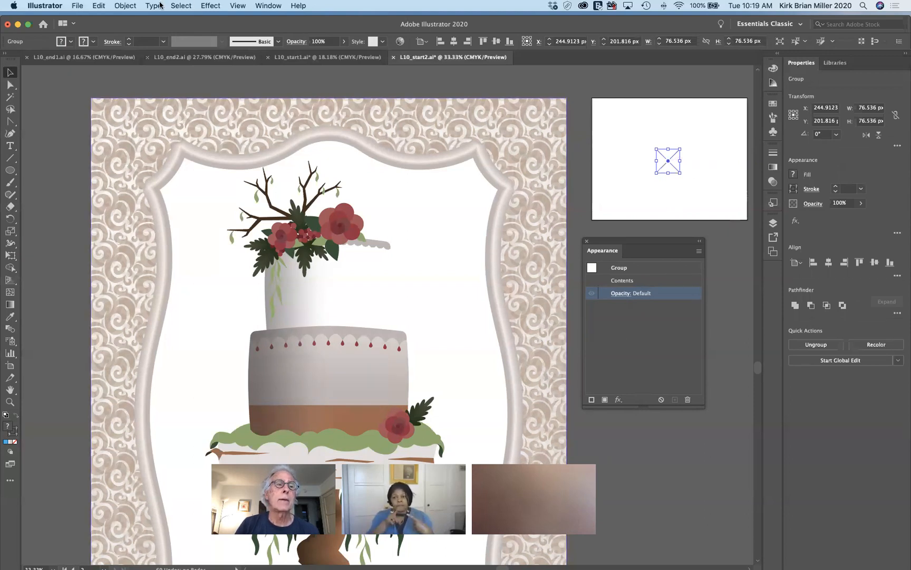
pyautogui.click(126, 6)
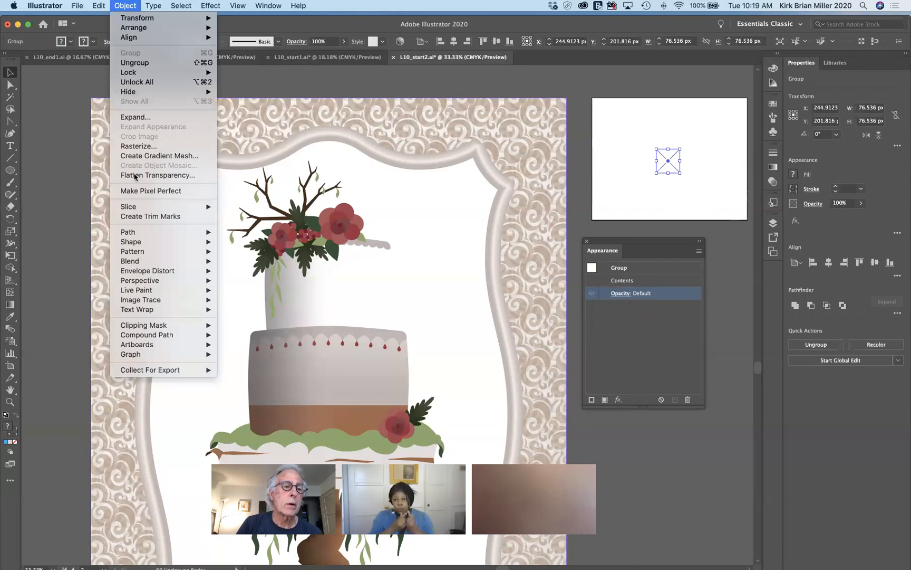
pyautogui.moveTo(151, 252)
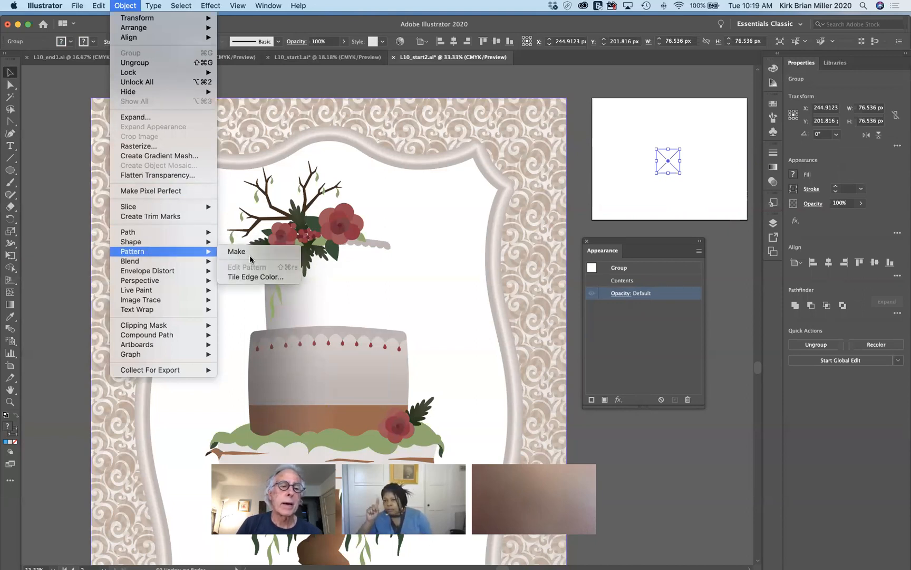
pyautogui.moveTo(152, 6)
pyautogui.moveTo(125, 5)
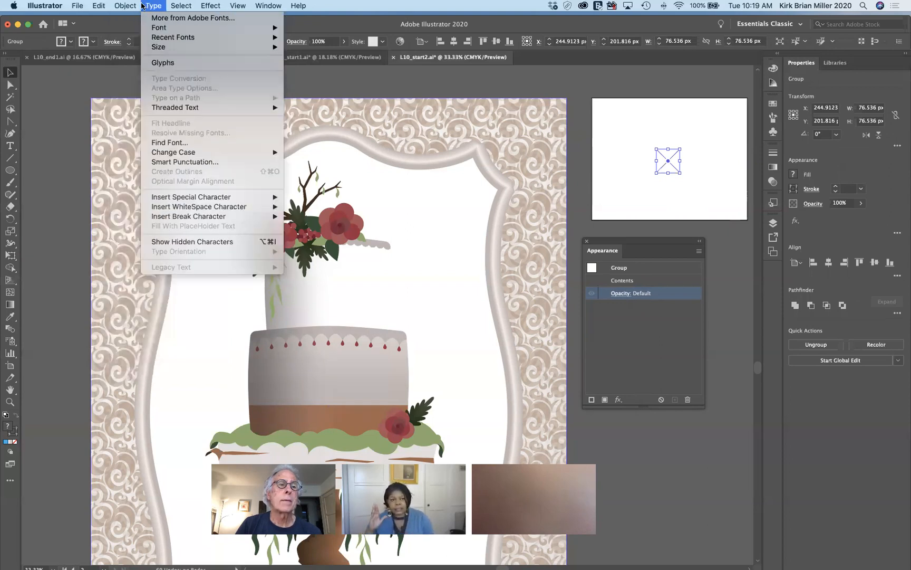
pyautogui.click(125, 6)
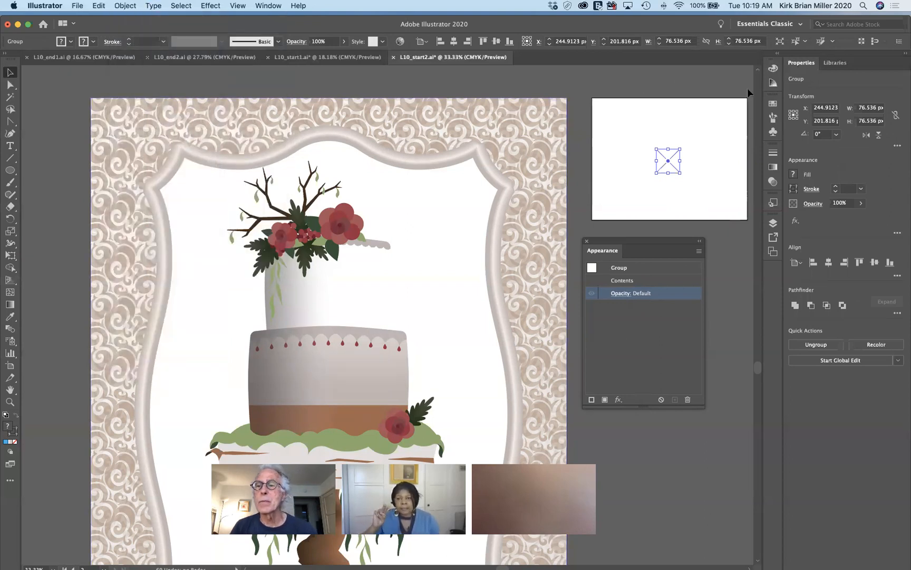
# Float and enlarge the Swatches panel, and add the crossed-lines group to it as a new pattern swatch.
pyautogui.click(773, 106)
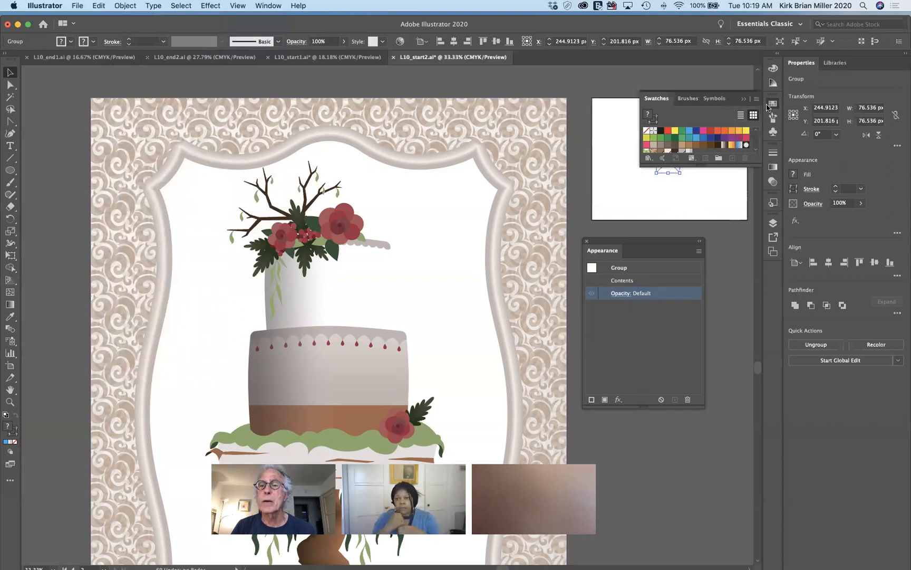
pyautogui.moveTo(658, 98)
pyautogui.mouseDown()
pyautogui.moveTo(608, 259)
pyautogui.moveTo(627, 223)
pyautogui.mouseUp()
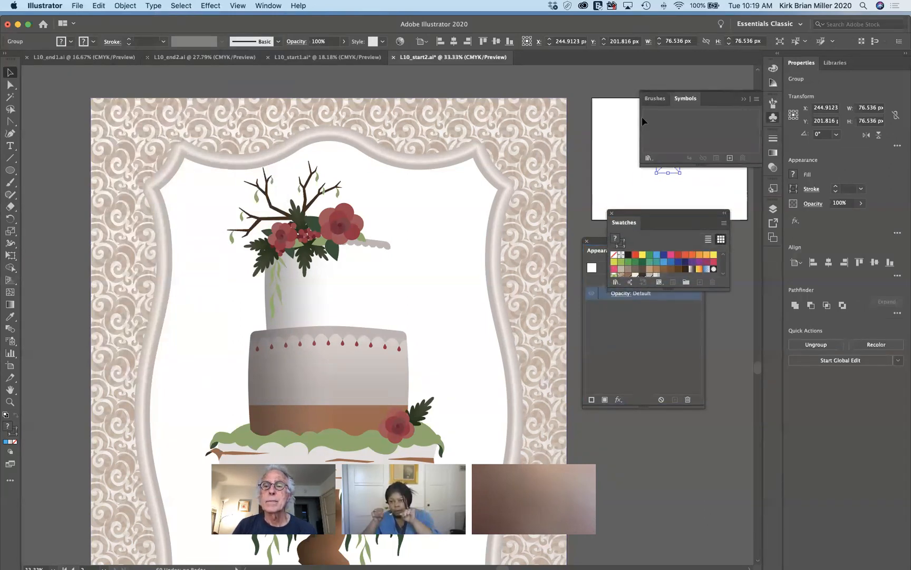
pyautogui.click(745, 100)
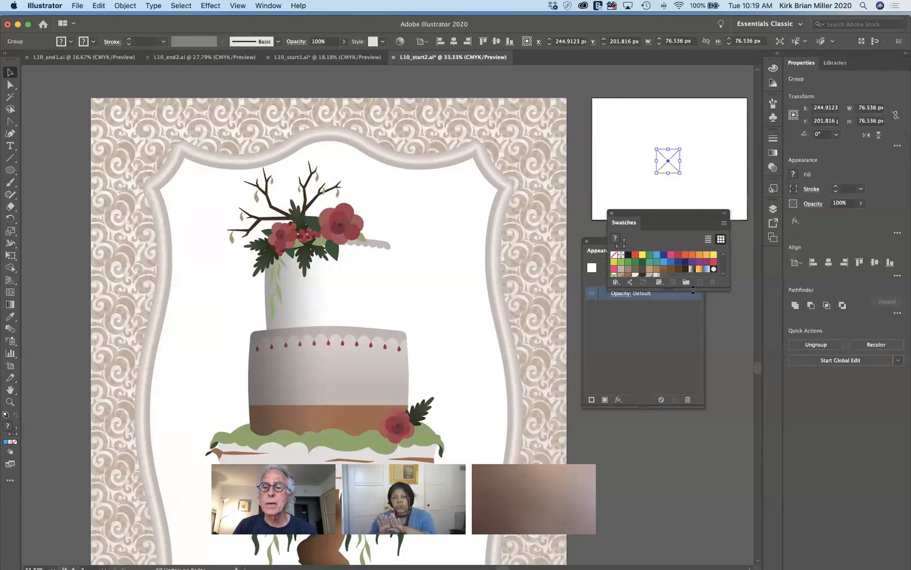
pyautogui.moveTo(694, 288); pyautogui.dragTo(686, 391)
pyautogui.moveTo(658, 168); pyautogui.dragTo(684, 305)
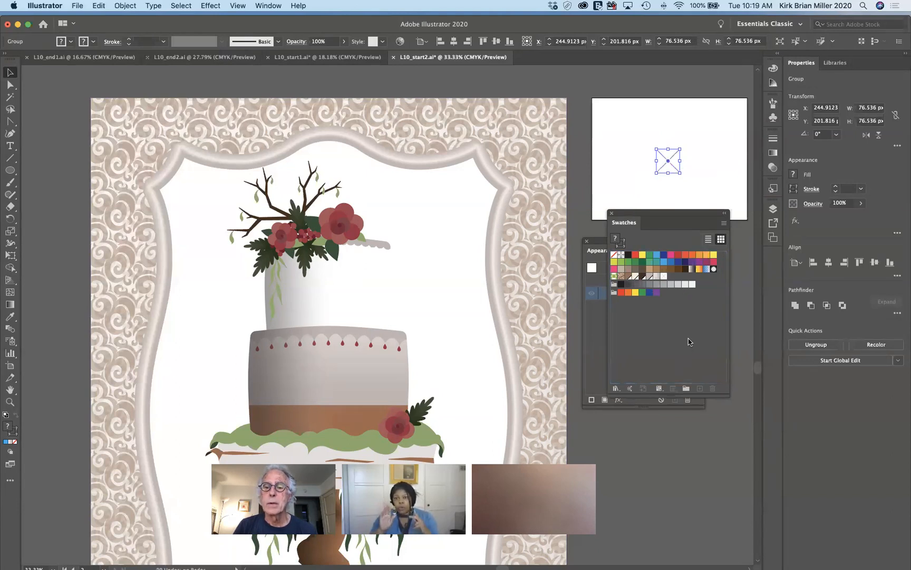
# Open the new crossed-lines pattern swatch for editing and inspect its repeating tiles up close.
pyautogui.doubleClick(664, 279)
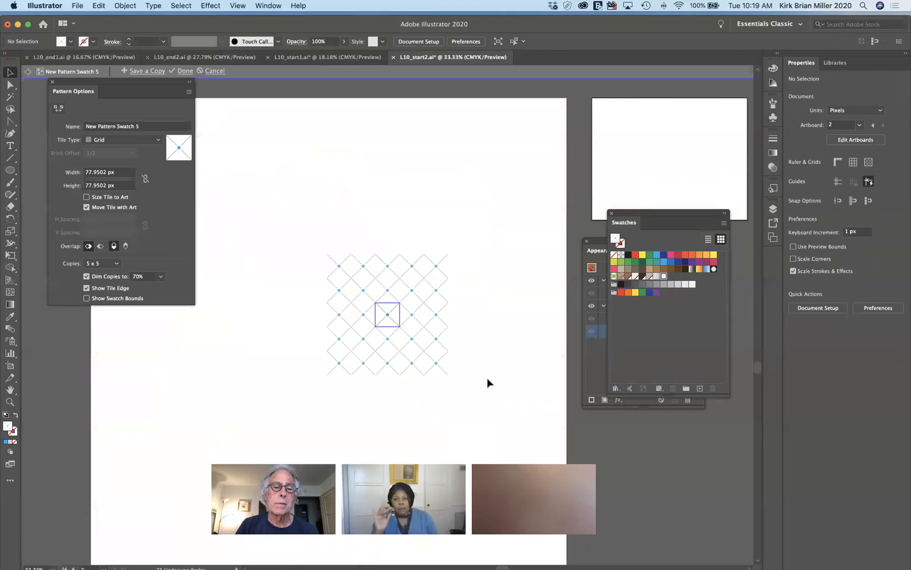
pyautogui.scroll(4, 488, 380)
pyautogui.scroll(2, 488, 378)
pyautogui.hscroll(-5, 489, 379)
pyautogui.scroll(2, 489, 378)
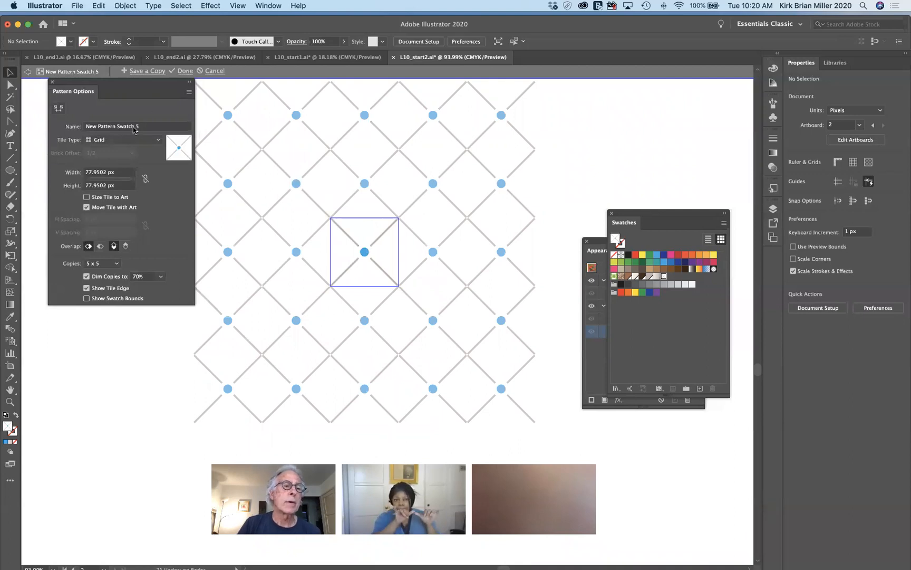
# Try the Brick by Row and Brick by Column tile types for the pattern, using a 4/5 brick offset with the latter.
pyautogui.click(157, 141)
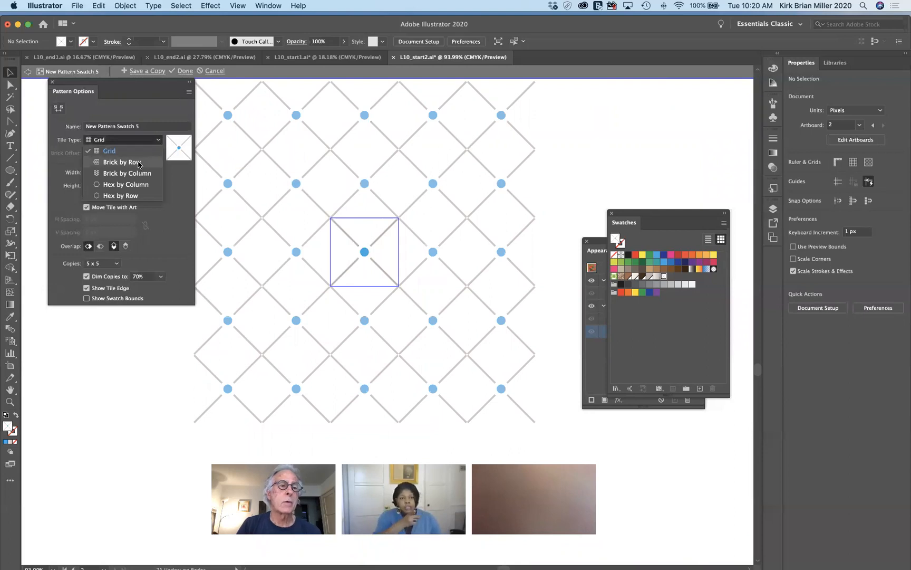
pyautogui.click(121, 162)
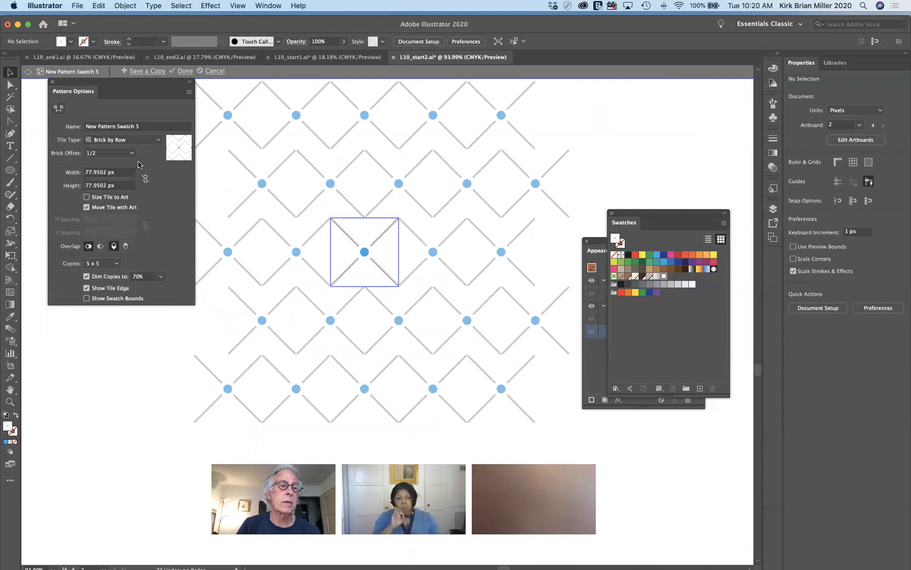
pyautogui.click(148, 141)
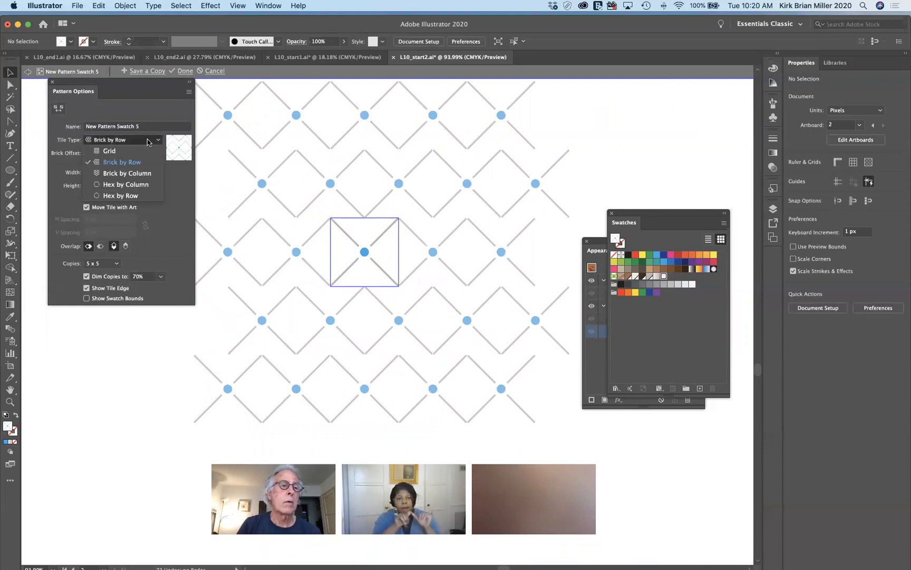
pyautogui.click(141, 173)
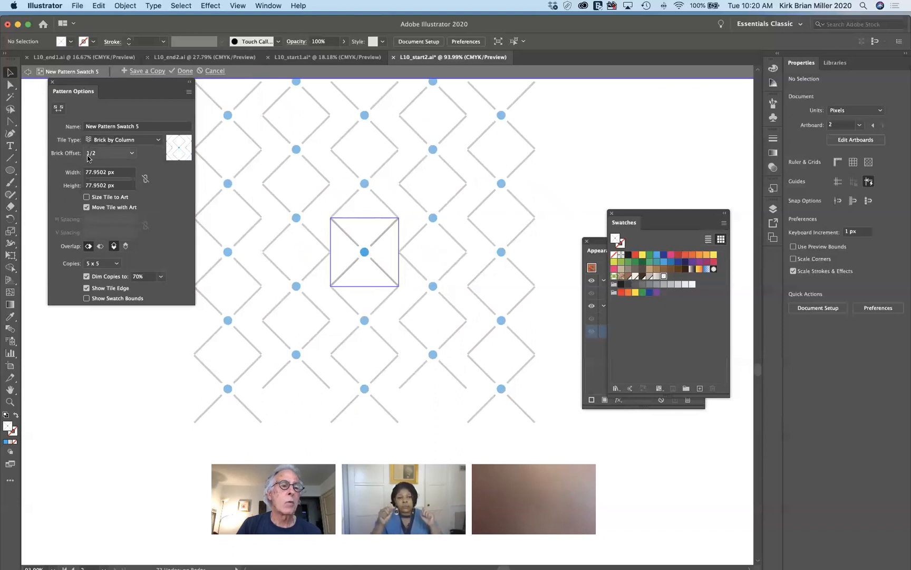
pyautogui.click(131, 155)
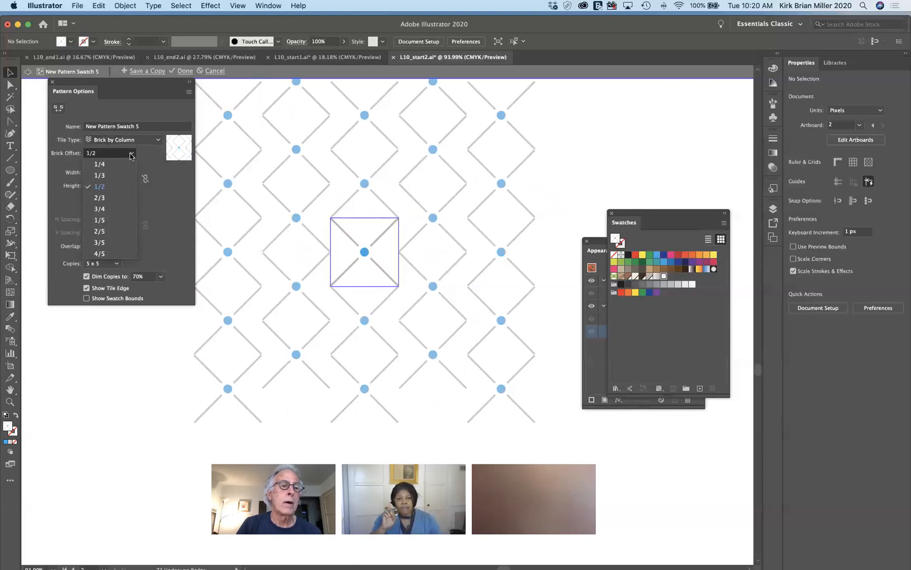
pyautogui.click(100, 254)
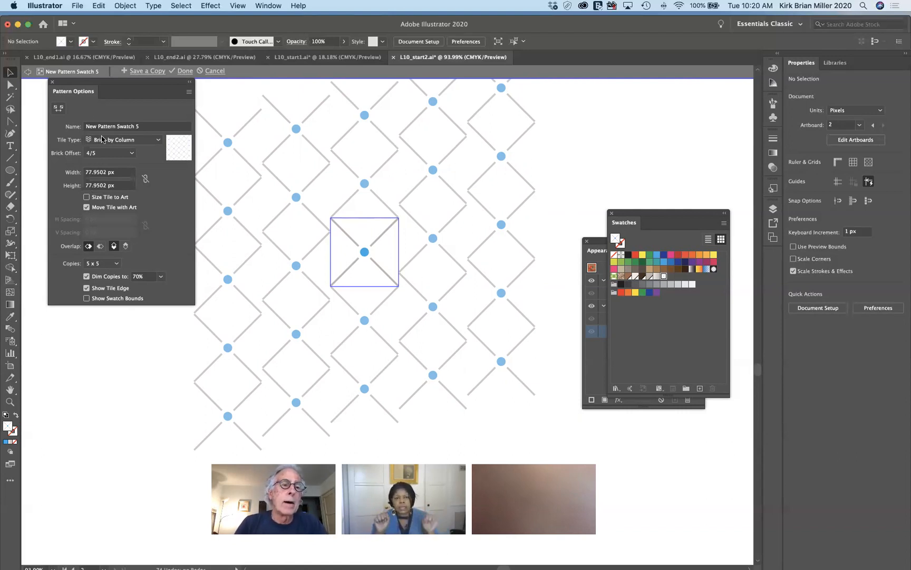
# Set the pattern's tile type back to Grid and exit pattern editing.
pyautogui.click(158, 140)
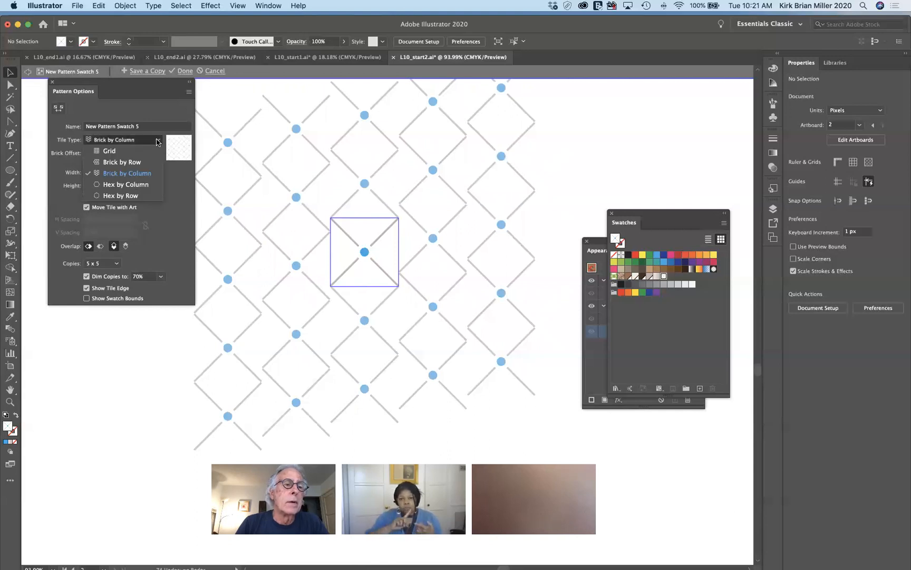
pyautogui.click(132, 150)
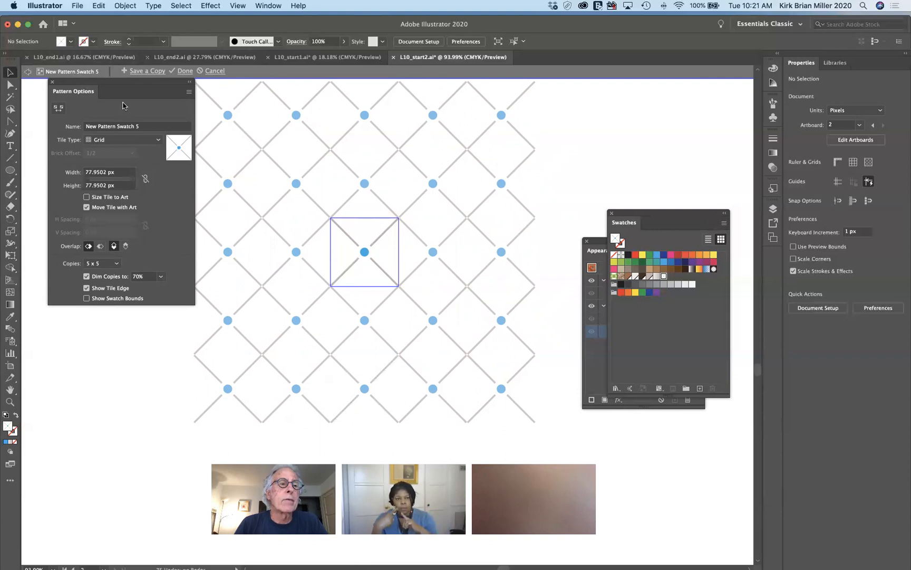
pyautogui.moveTo(122, 82); pyautogui.dragTo(116, 151)
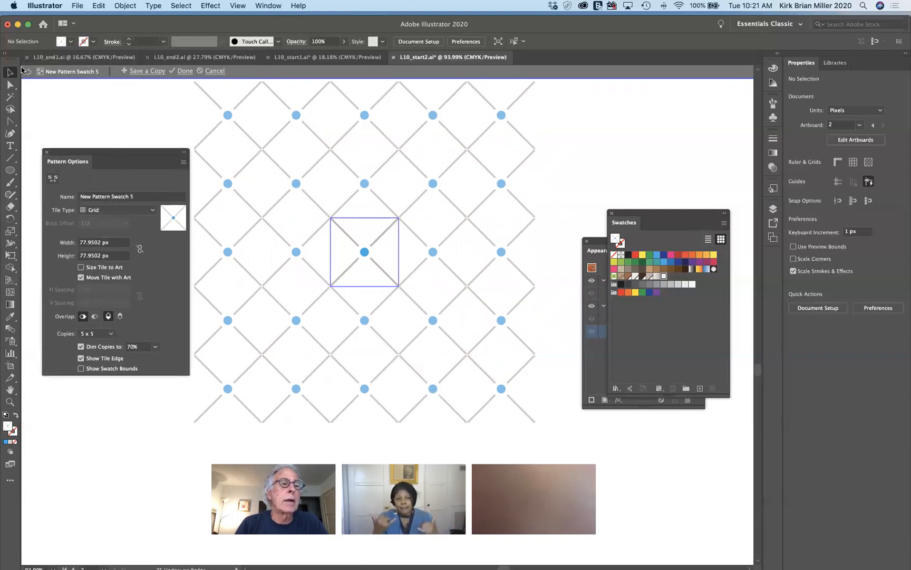
pyautogui.click(28, 74)
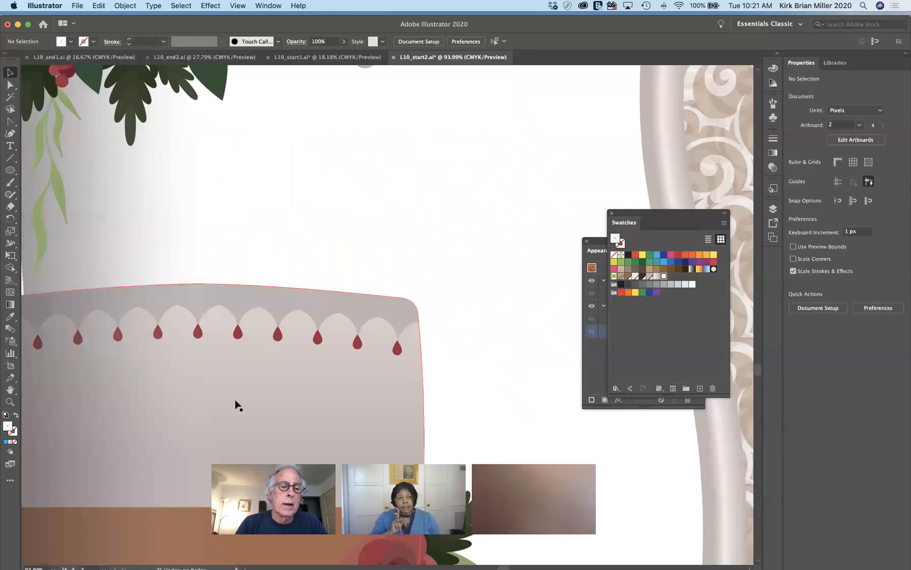
# Try to select the shape covering the cake's top tier.
pyautogui.scroll(-5, 236, 405)
pyautogui.hscroll(-3, 236, 405)
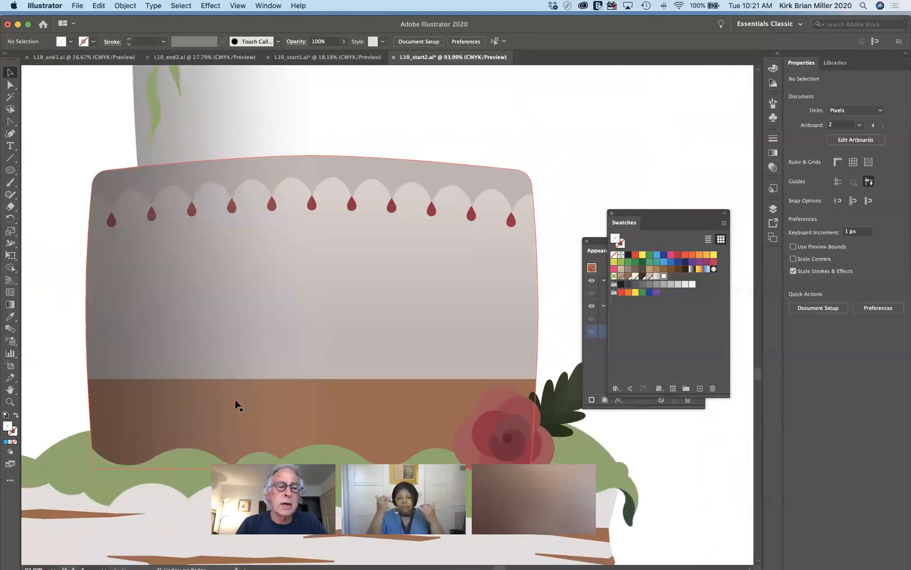
pyautogui.scroll(5, 235, 405)
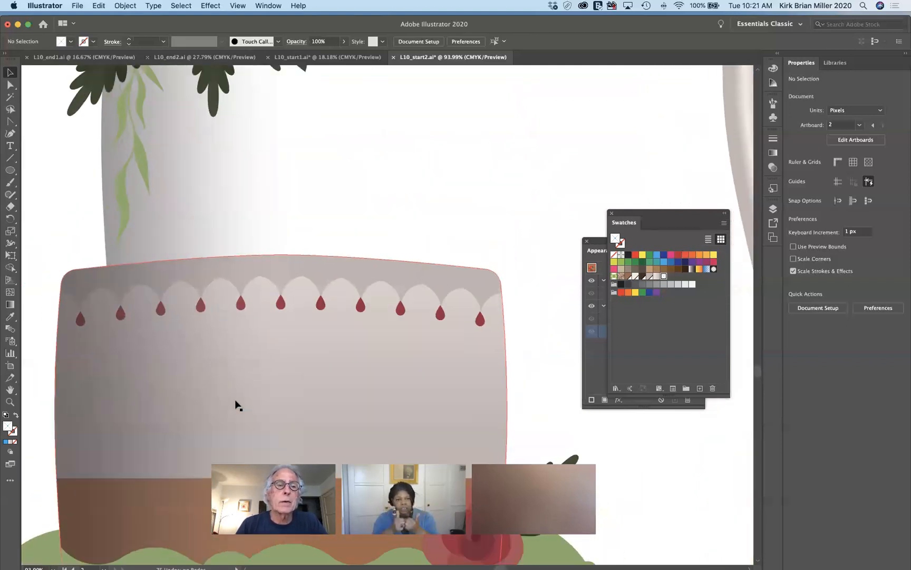
pyautogui.scroll(3, 235, 405)
pyautogui.hscroll(1, 236, 406)
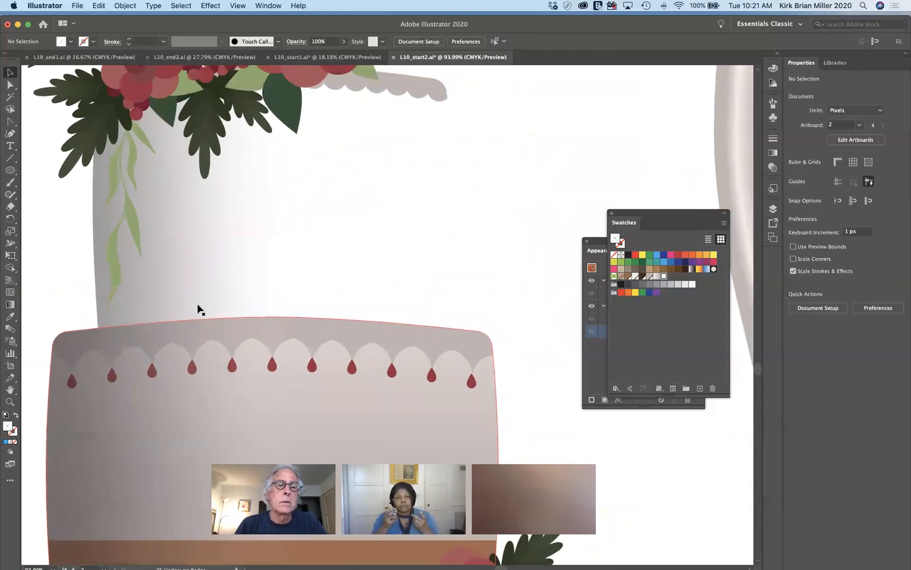
pyautogui.click(230, 227)
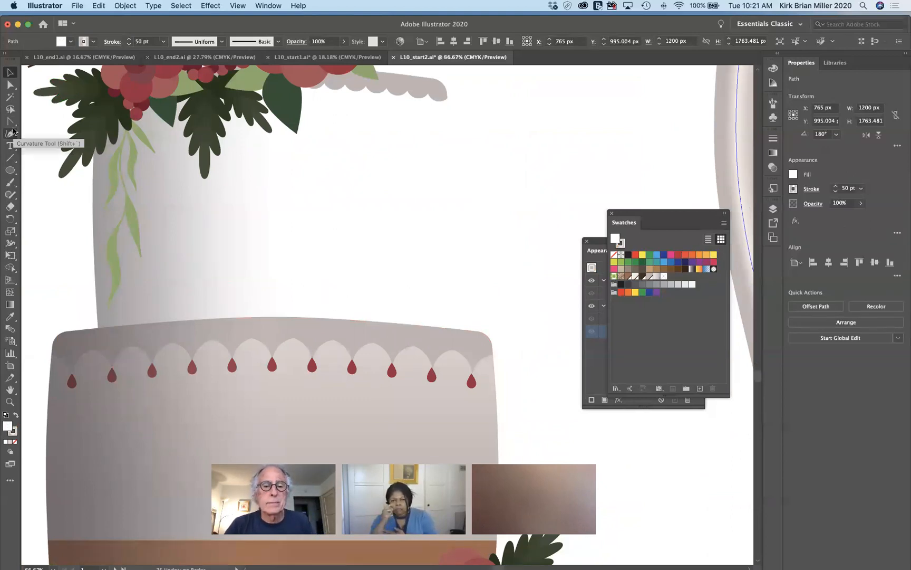
# Fill the unpainted shape over the cake's top tier with the new crossed-lines pattern swatch, and deselect it.
pyautogui.press('super+minus')
pyautogui.press('super+minus')
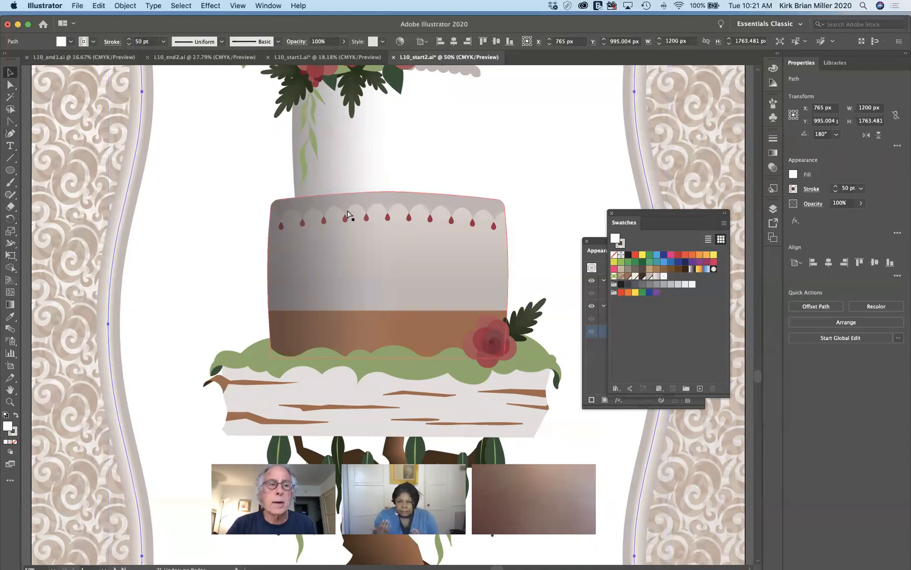
pyautogui.press('super+minus')
pyautogui.press('super+minus')
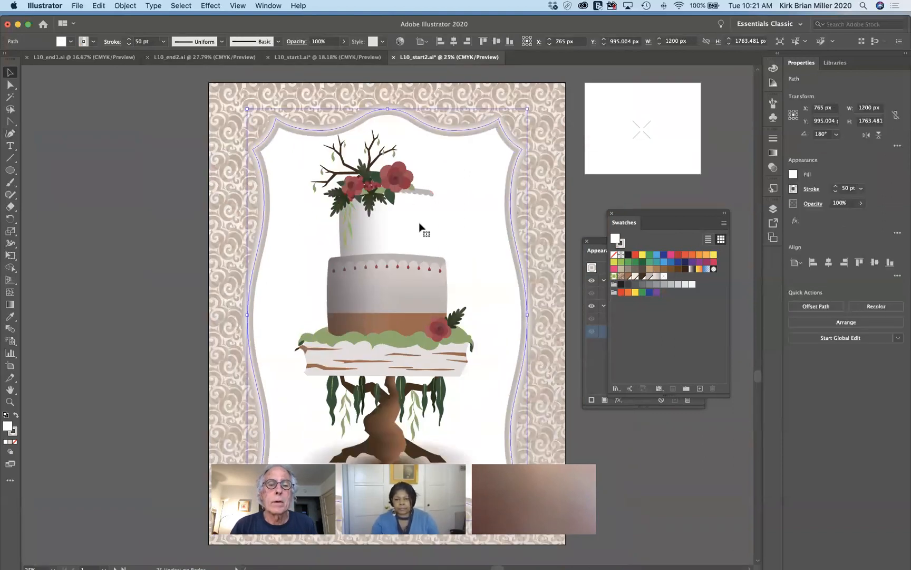
pyautogui.click(54, 267)
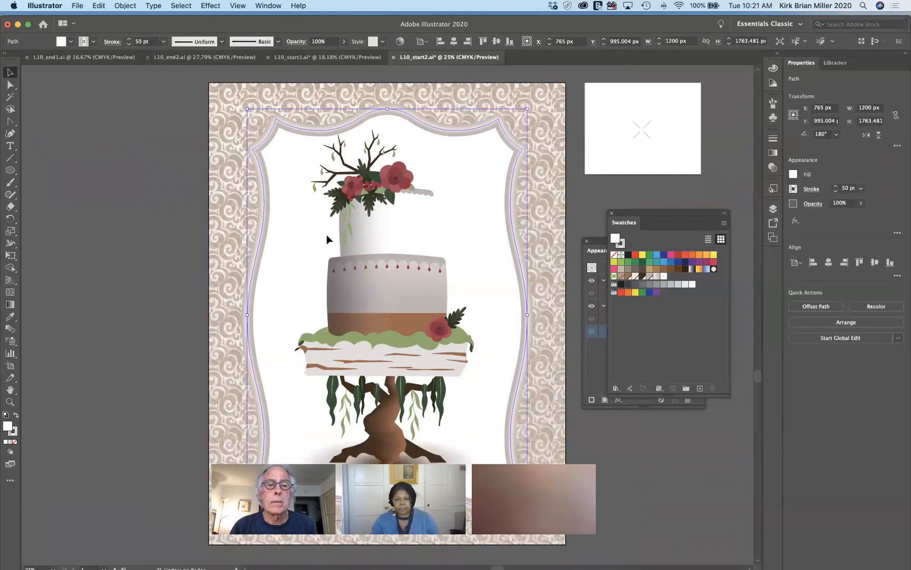
pyautogui.click(431, 236)
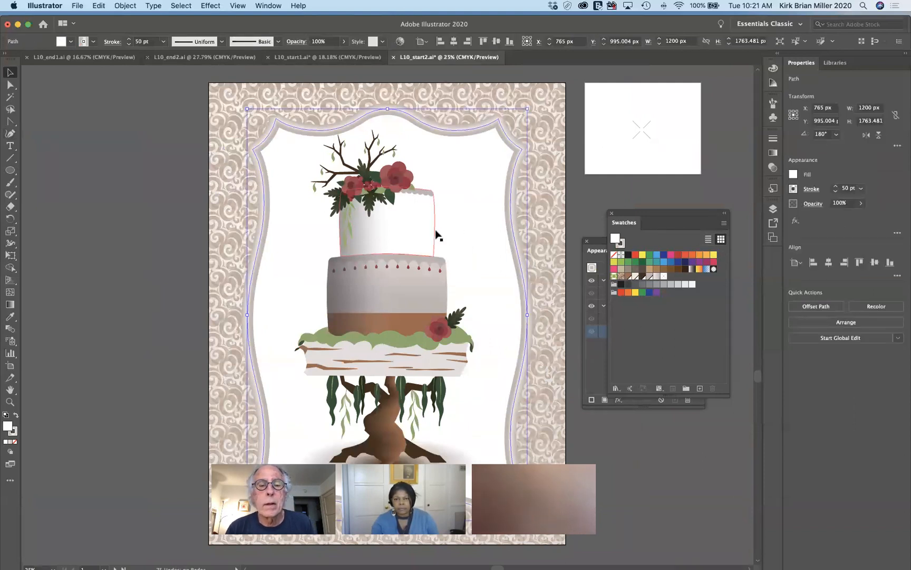
pyautogui.click(437, 236)
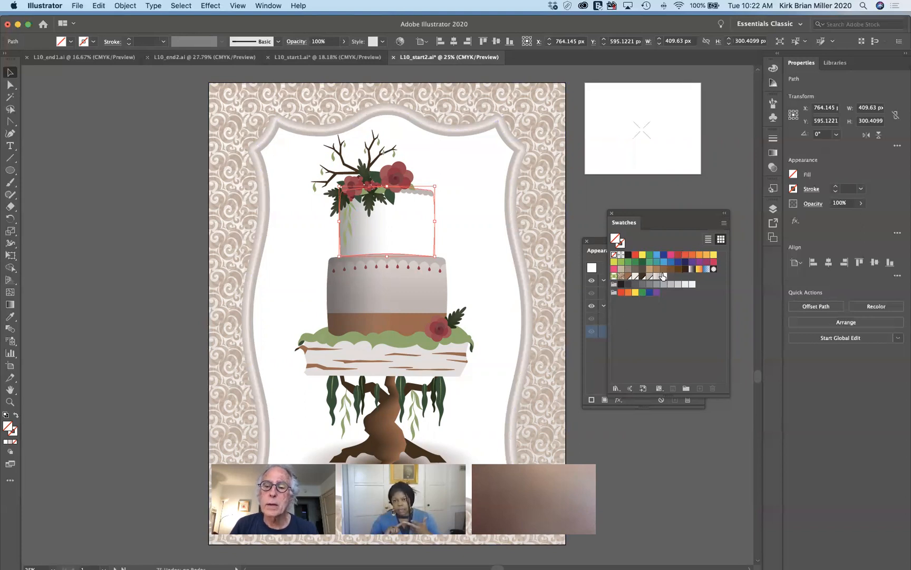
pyautogui.click(663, 276)
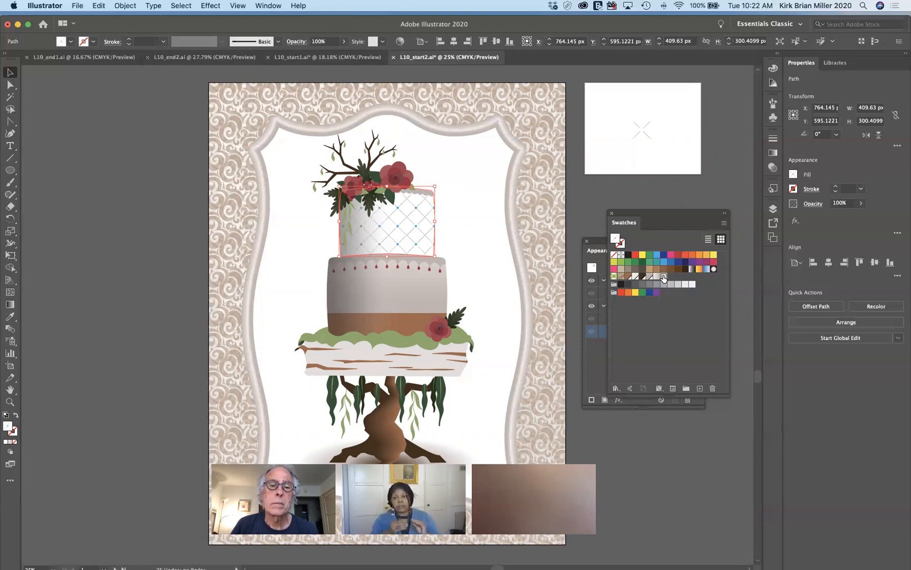
pyautogui.click(601, 424)
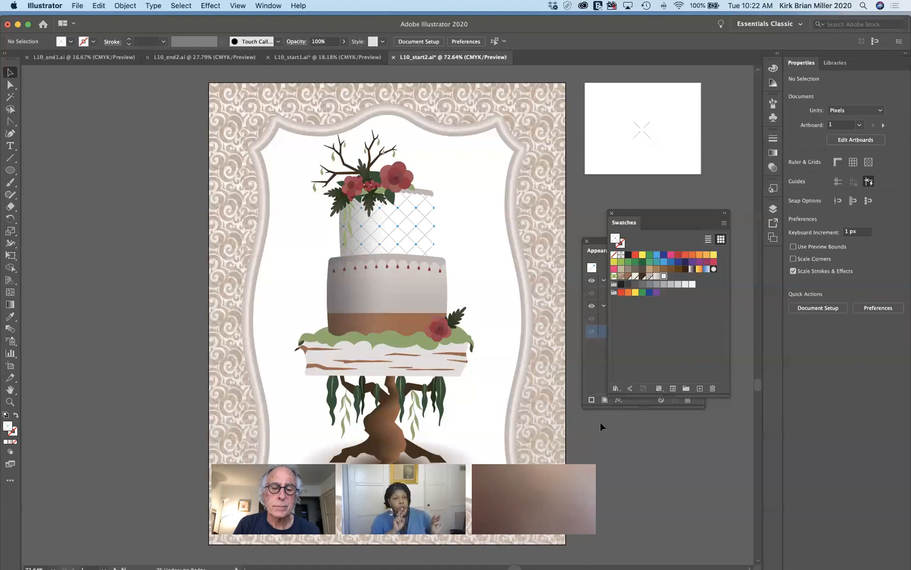
# Examine the crossed-lines pattern on the cake's top tier up close.
pyautogui.scroll(1, 600, 422)
pyautogui.hscroll(-4, 600, 422)
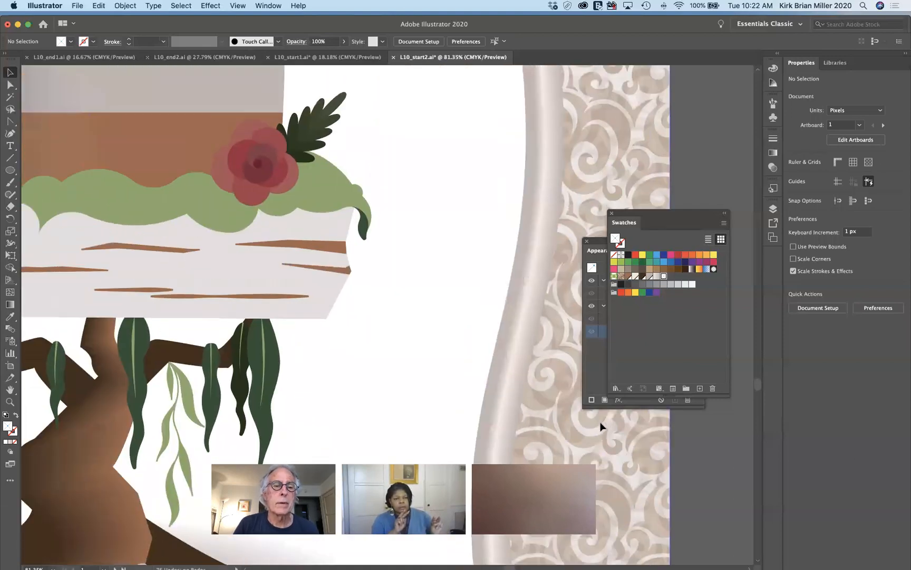
pyautogui.scroll(3, 601, 426)
pyautogui.hscroll(-5, 602, 426)
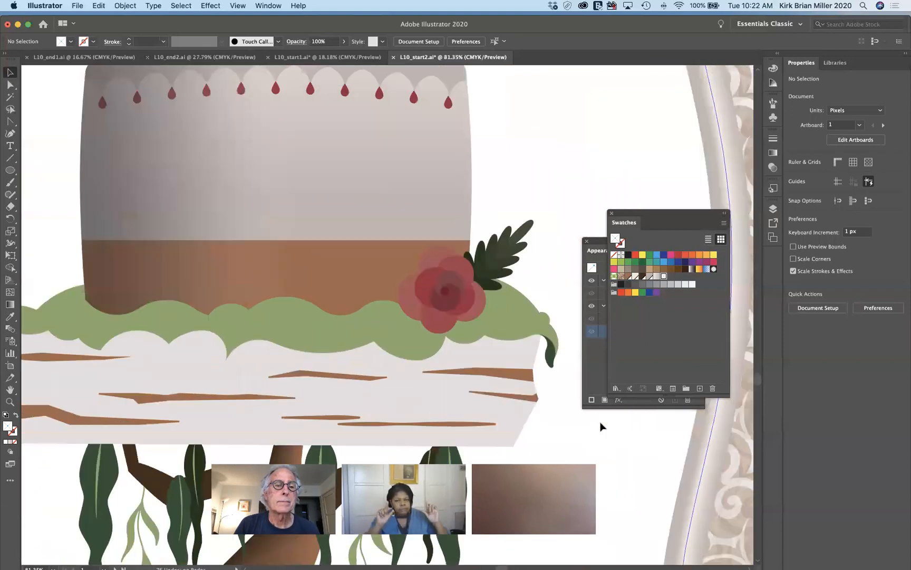
pyautogui.scroll(6, 602, 426)
pyautogui.hscroll(-1, 601, 426)
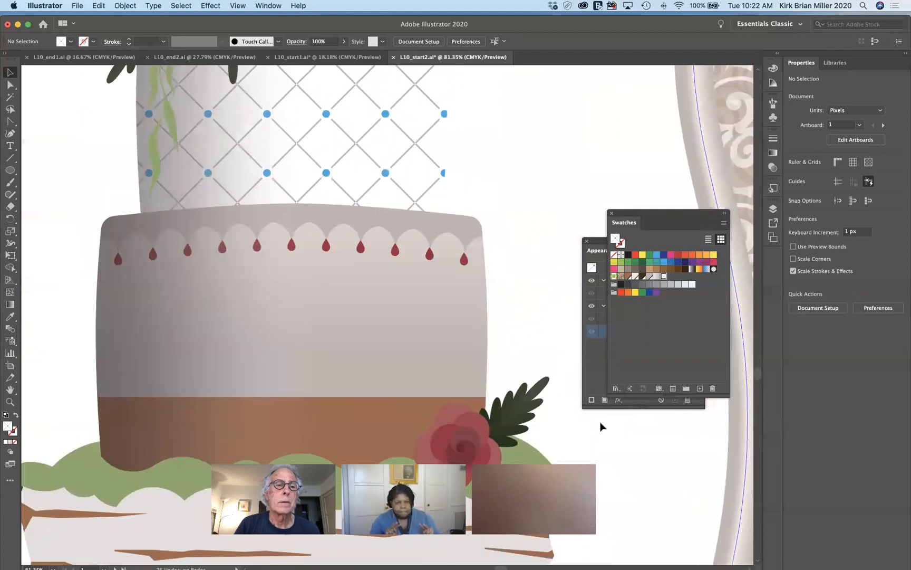
pyautogui.scroll(3, 602, 426)
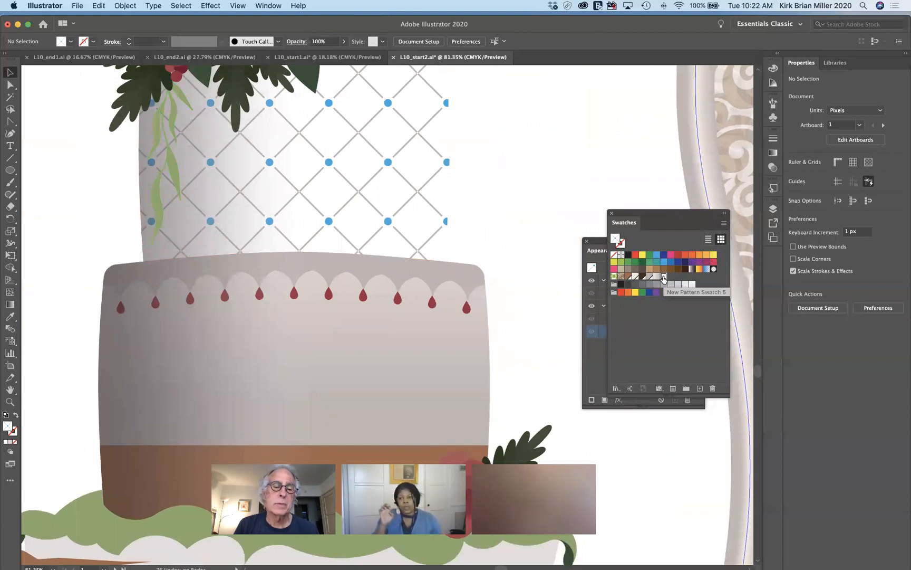
# Reopen the crossed-lines pattern swatch to view its tile, and exit pattern editing without changes.
pyautogui.doubleClick(663, 277)
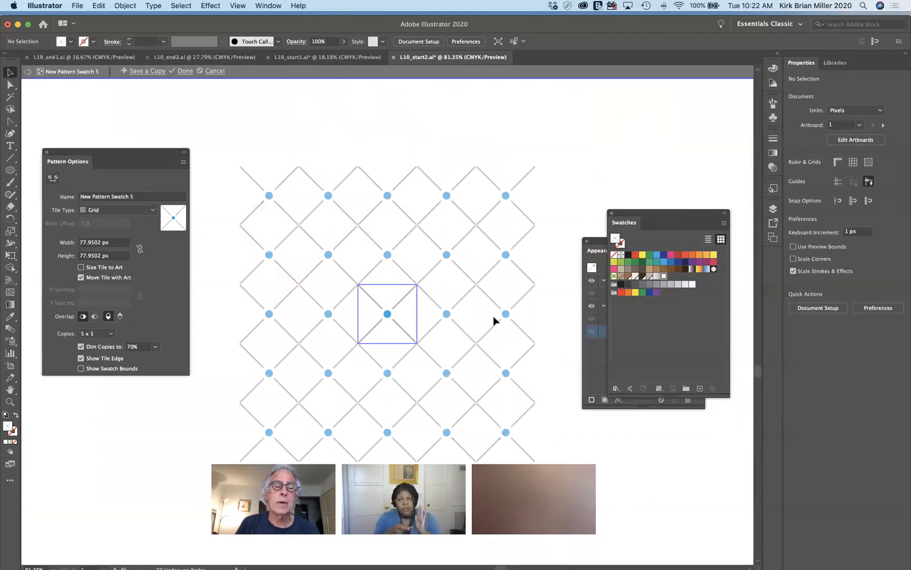
pyautogui.click(29, 72)
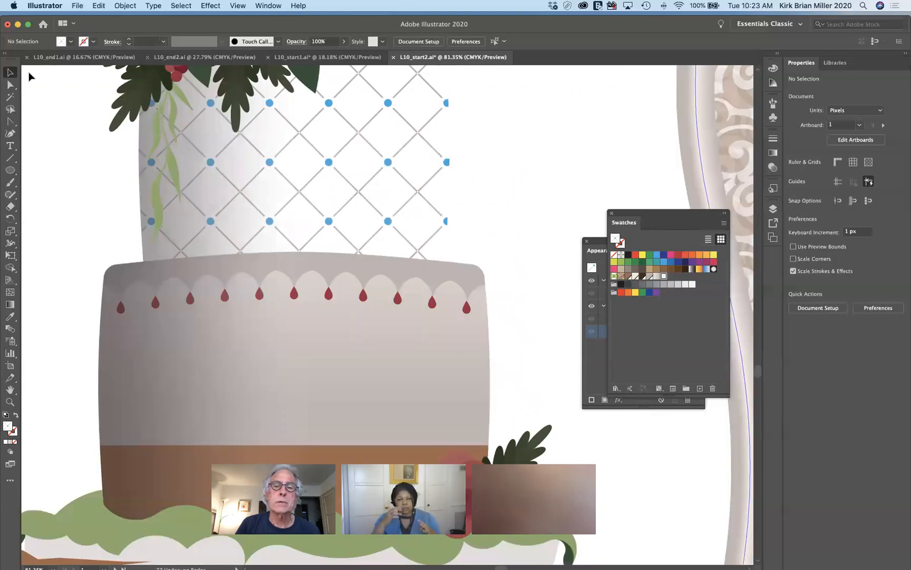
pyautogui.click(29, 78)
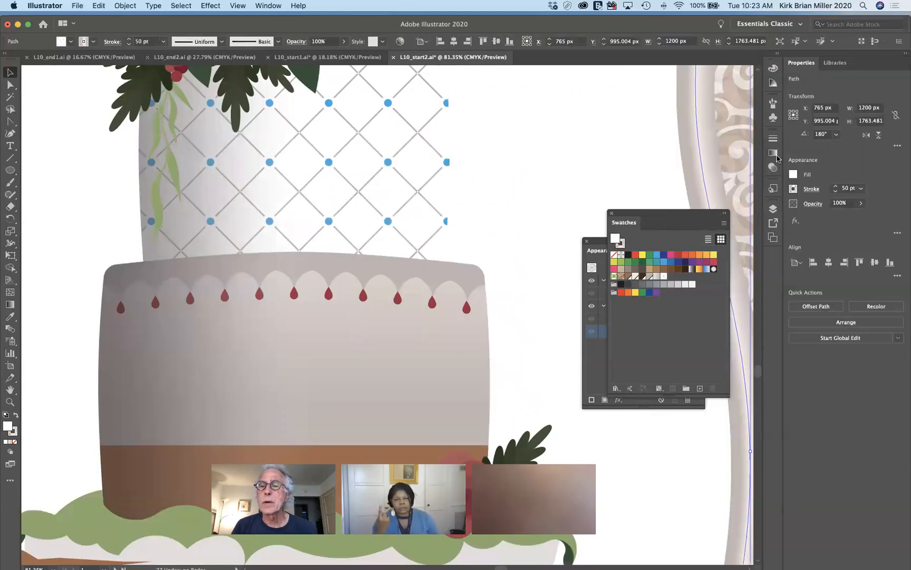
# Compare the original crossed-lines artwork on the second artboard with the pattern swatch's tile, and exit pattern editing without changes.
pyautogui.scroll(10, 664, 167)
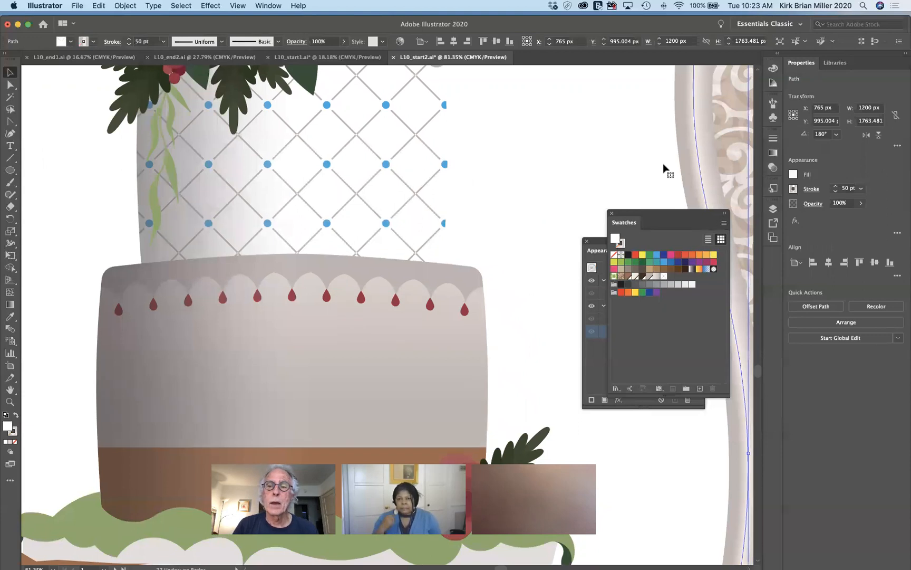
pyautogui.scroll(10, 664, 168)
pyautogui.hscroll(3, 663, 168)
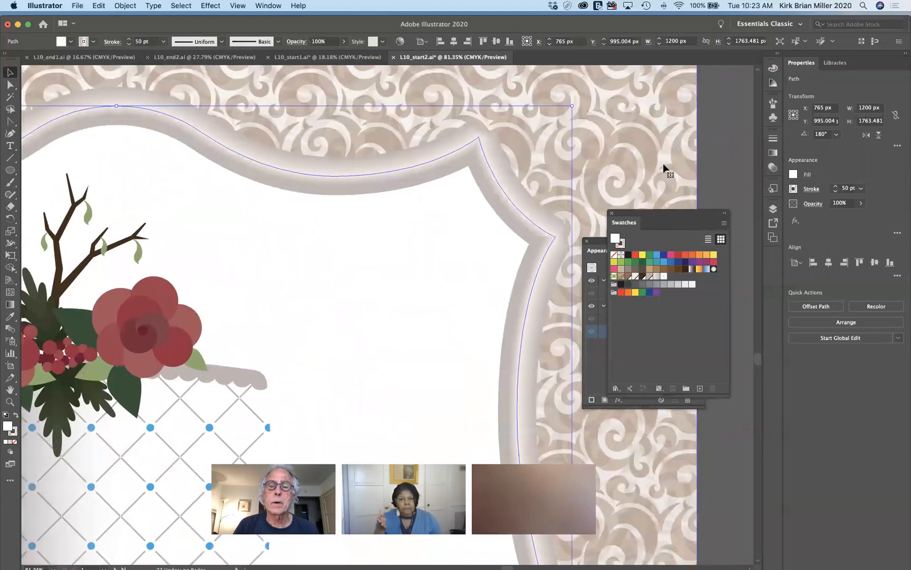
pyautogui.hscroll(10, 664, 165)
pyautogui.scroll(-2, 664, 165)
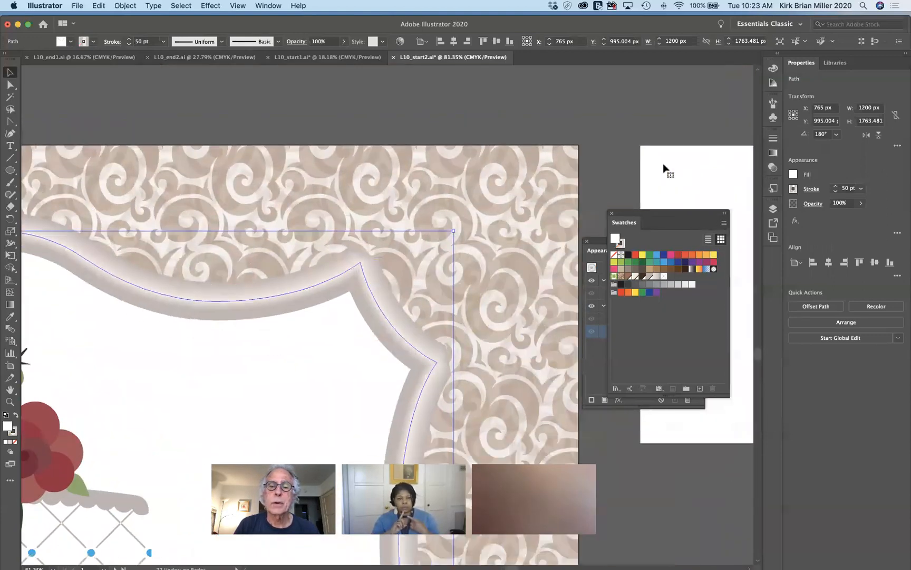
pyautogui.hscroll(5, 664, 168)
pyautogui.scroll(-3, 663, 168)
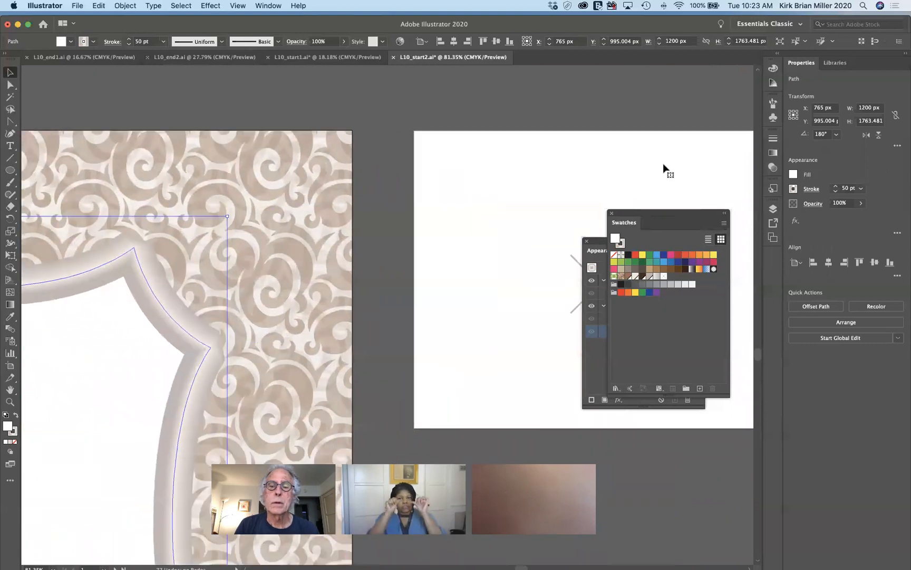
pyautogui.hscroll(2, 663, 168)
pyautogui.scroll(-1, 664, 168)
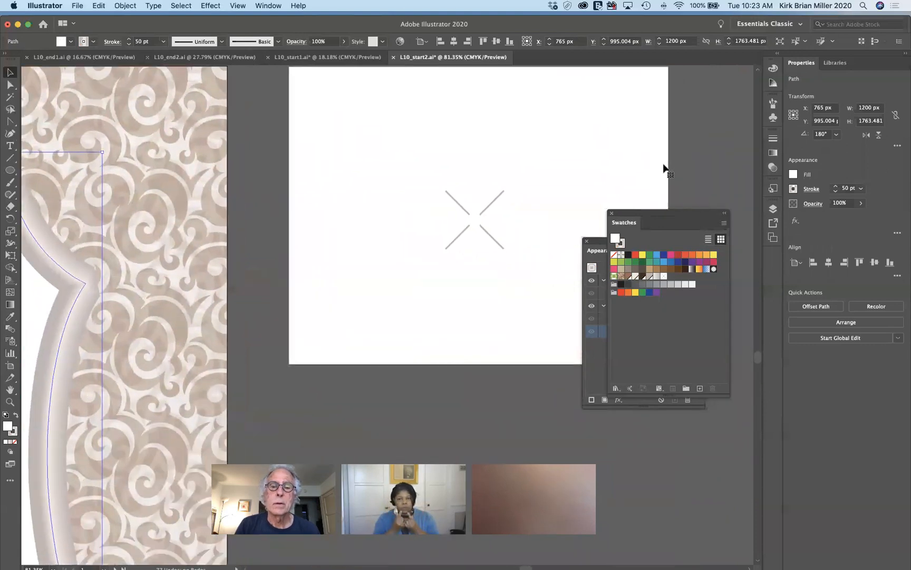
pyautogui.click(559, 207)
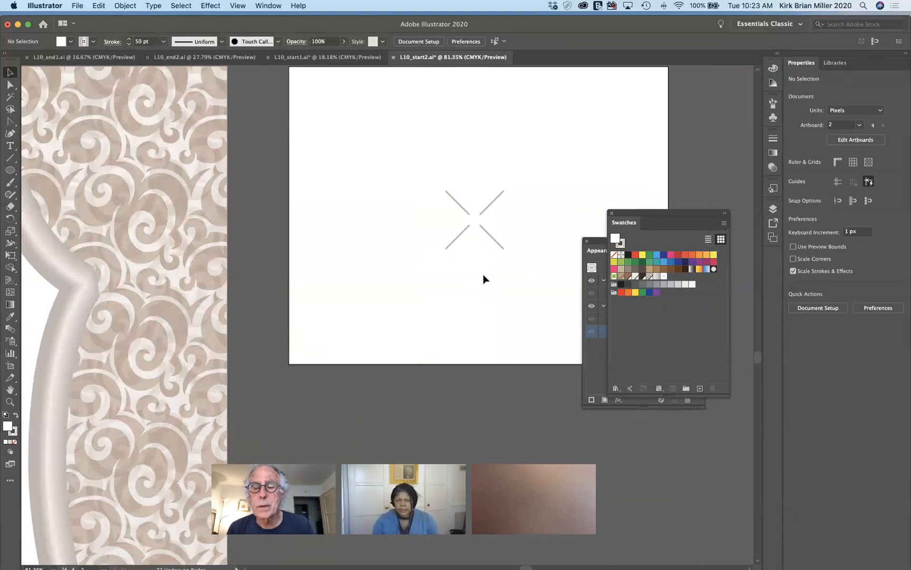
pyautogui.doubleClick(665, 276)
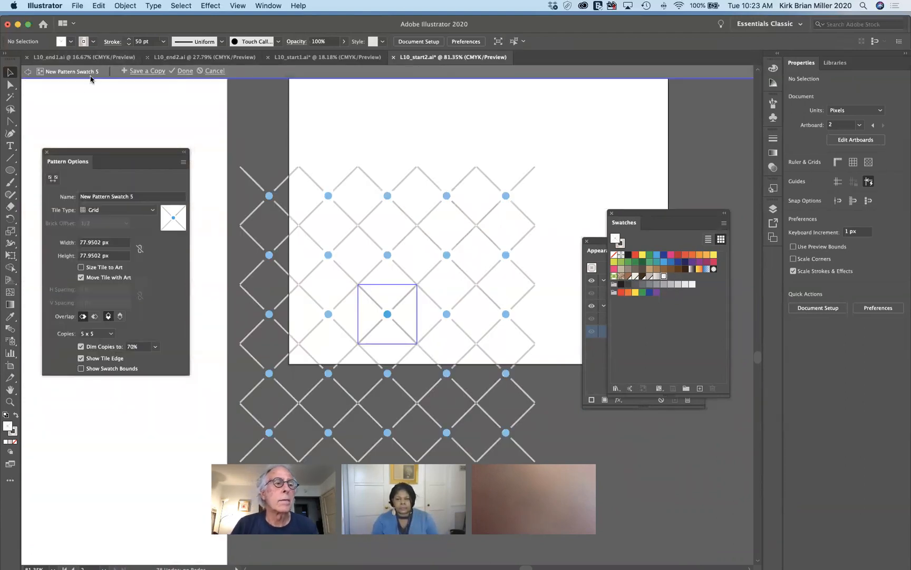
pyautogui.click(26, 71)
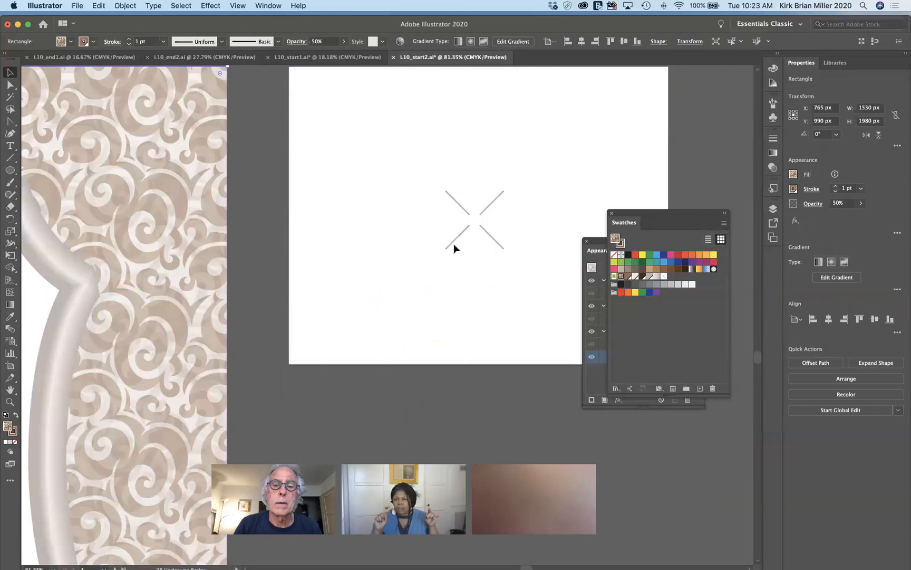
# Isolate the crossed-lines group on the second artboard and fill its centre circle with the light blue swatch.
pyautogui.click(475, 221)
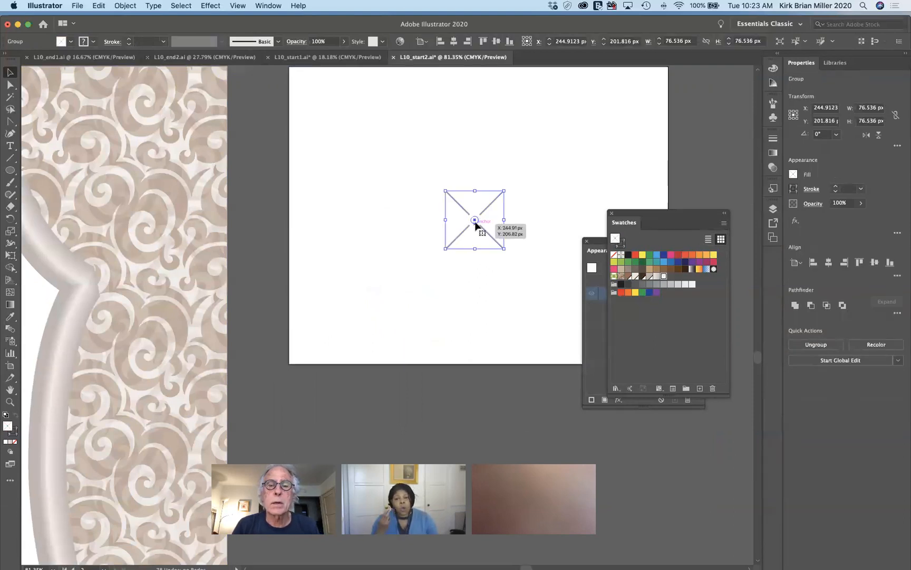
pyautogui.doubleClick(475, 221)
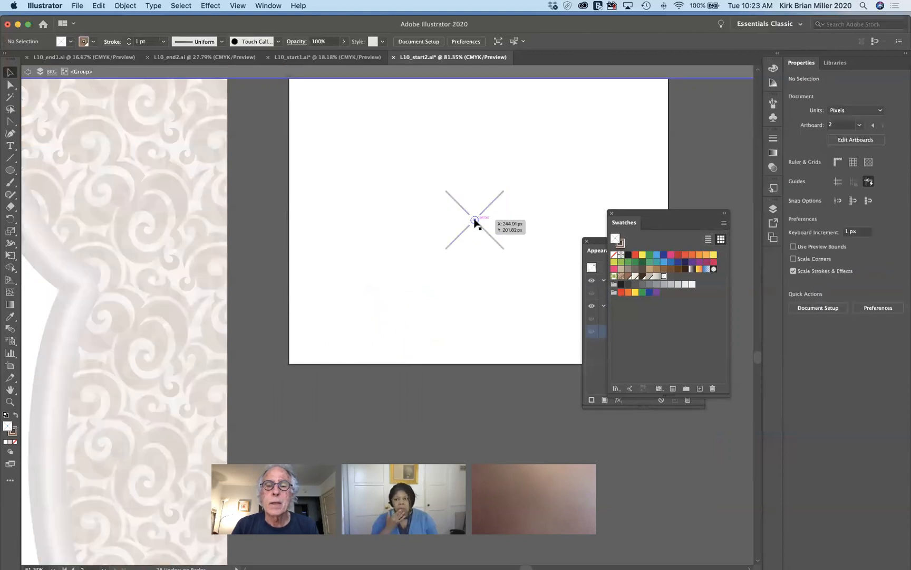
pyautogui.click(477, 218)
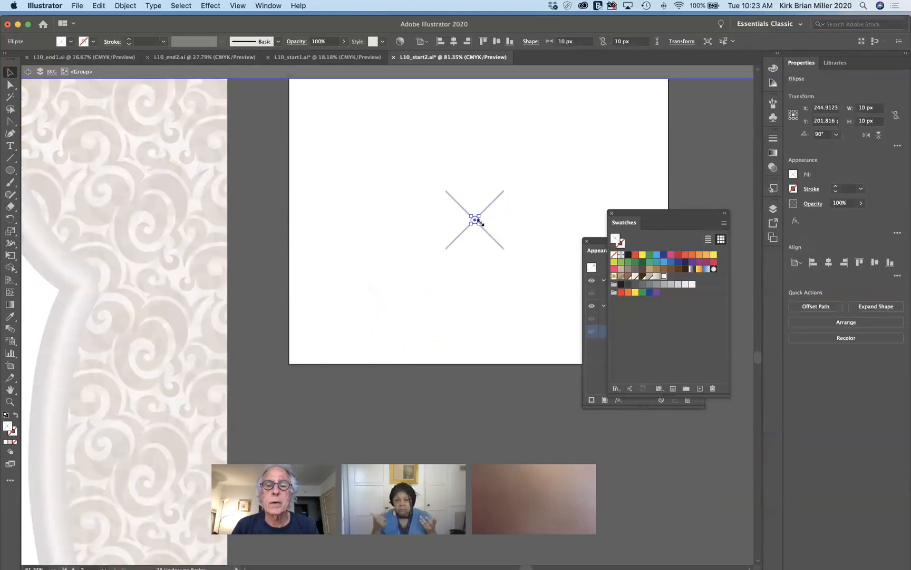
pyautogui.click(657, 255)
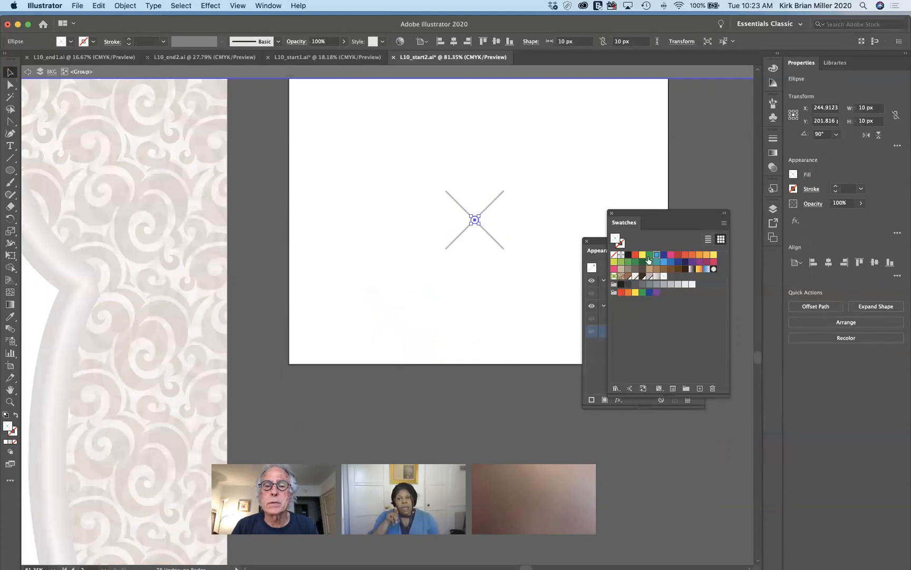
pyautogui.click(504, 281)
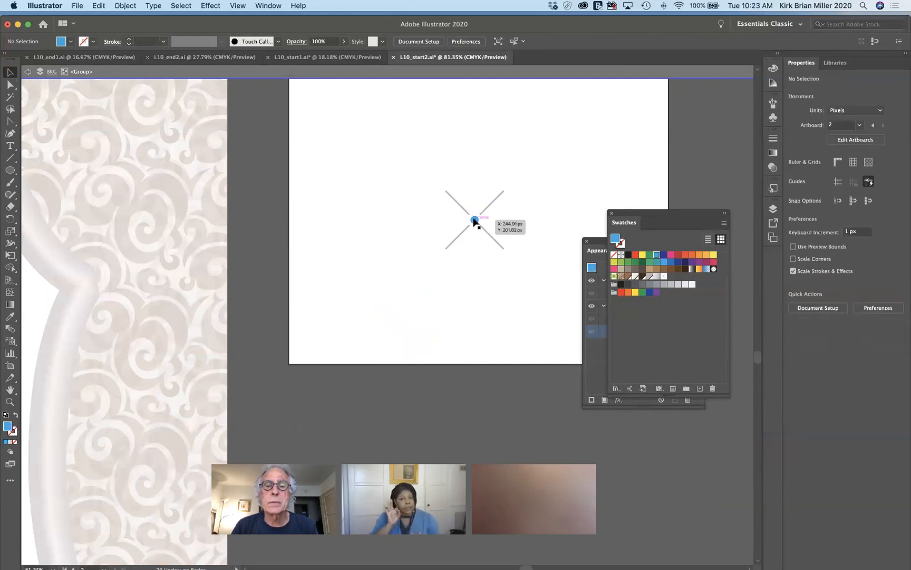
# Copy the blue centre dot to the upper-right end of the crossed lines and exit the group's isolation mode.
pyautogui.moveTo(486, 214); pyautogui.dragTo(509, 186)
pyautogui.click(489, 297)
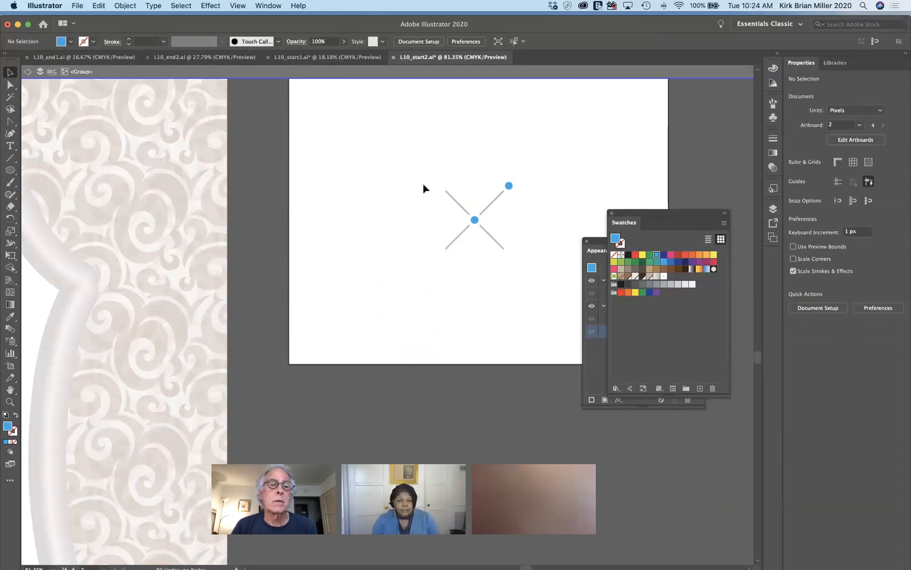
pyautogui.click(28, 72)
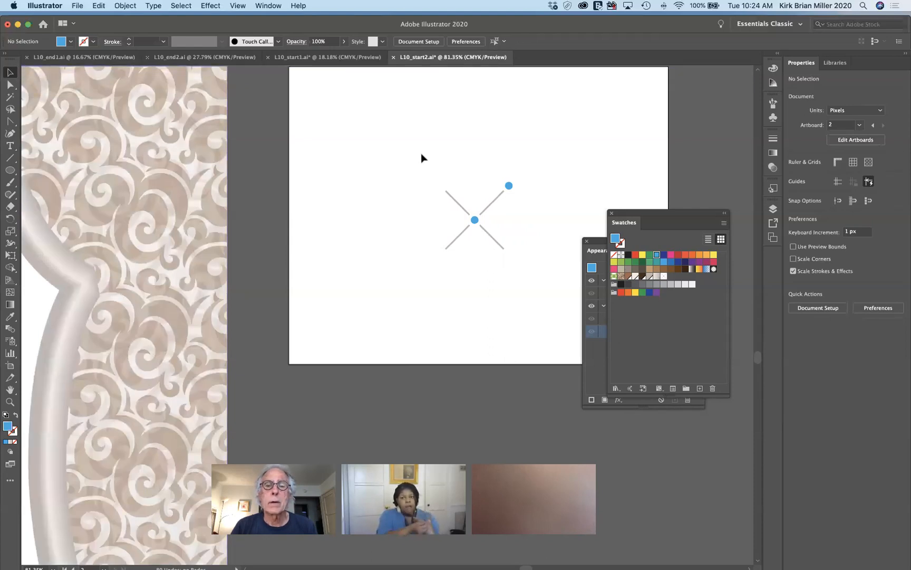
# Try to add the crossed-lines group with its two blue dots to the swatches as a new pattern.
pyautogui.click(464, 209)
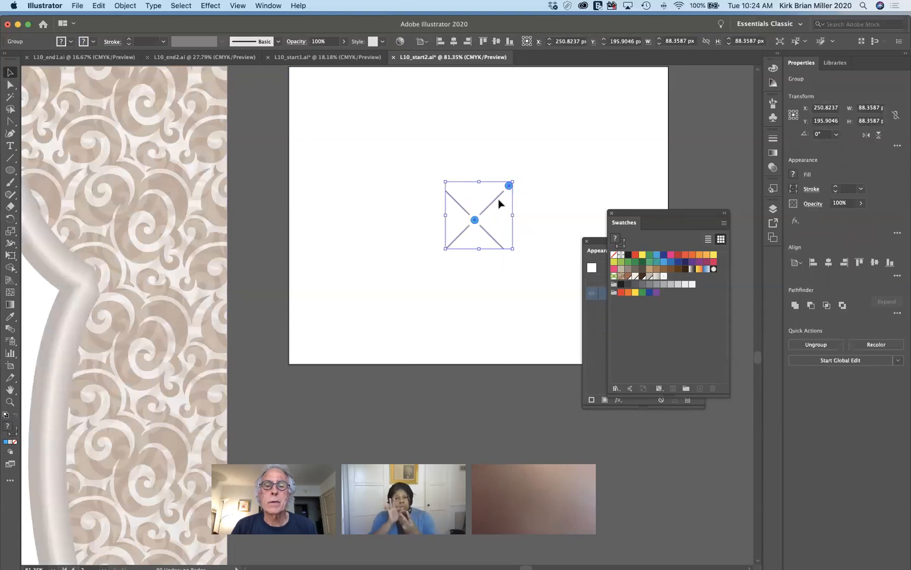
pyautogui.moveTo(493, 201); pyautogui.dragTo(654, 326)
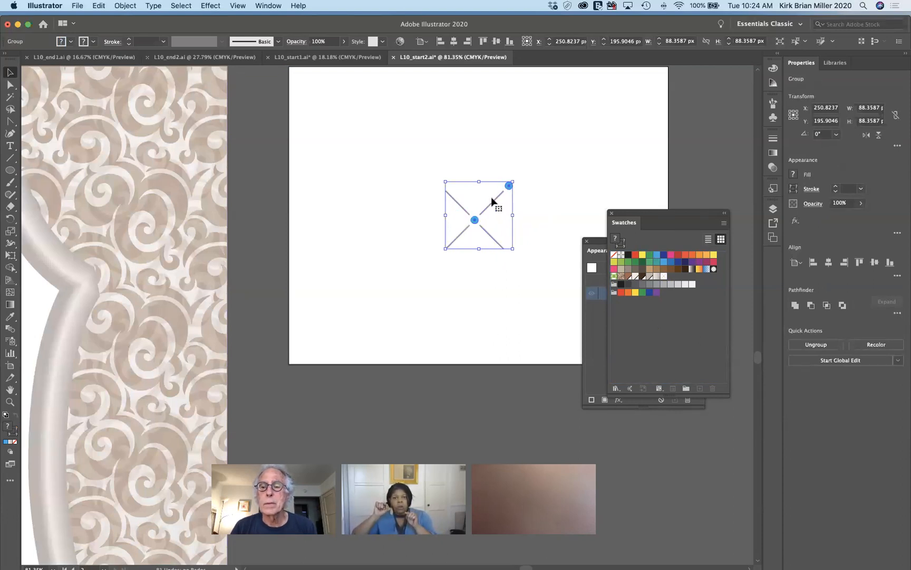
pyautogui.moveTo(492, 201); pyautogui.dragTo(665, 333)
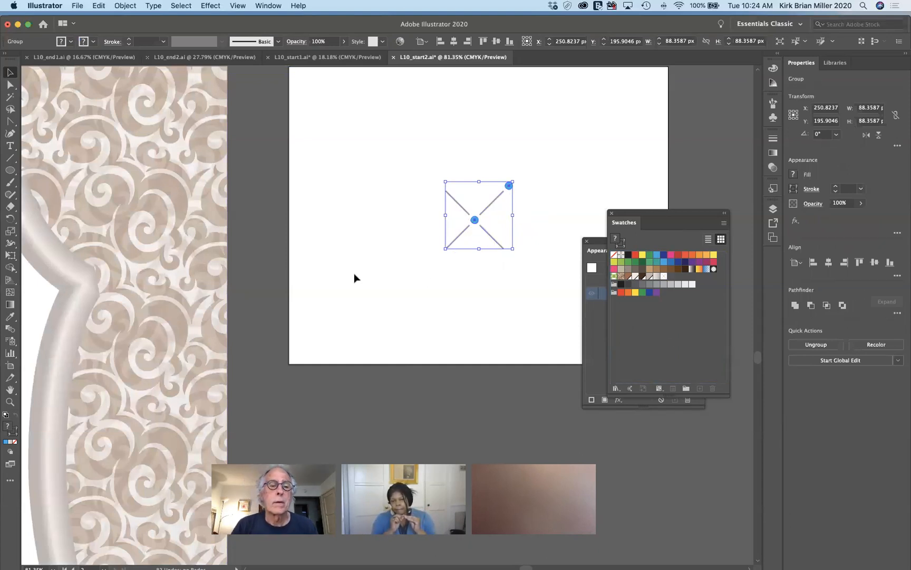
pyautogui.hscroll(-15, 354, 273)
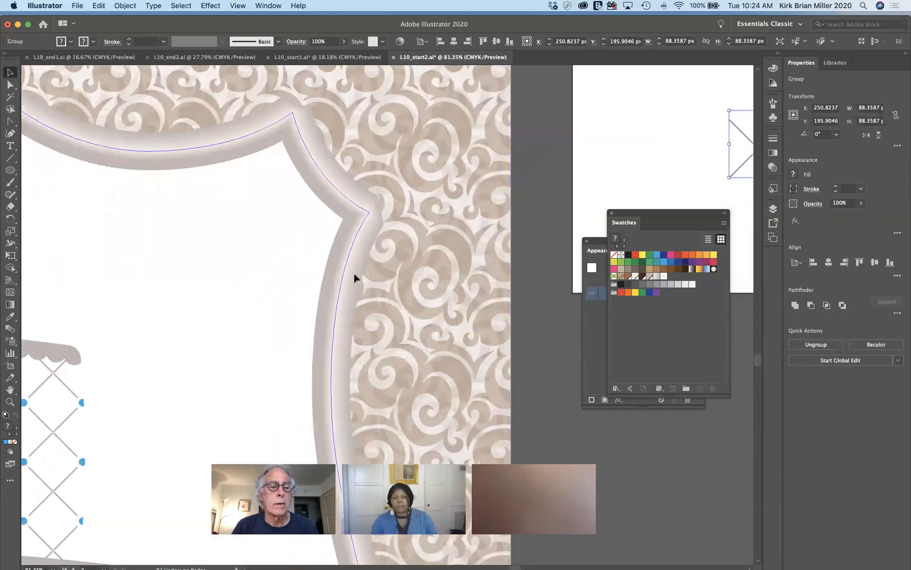
pyautogui.hscroll(10, 354, 276)
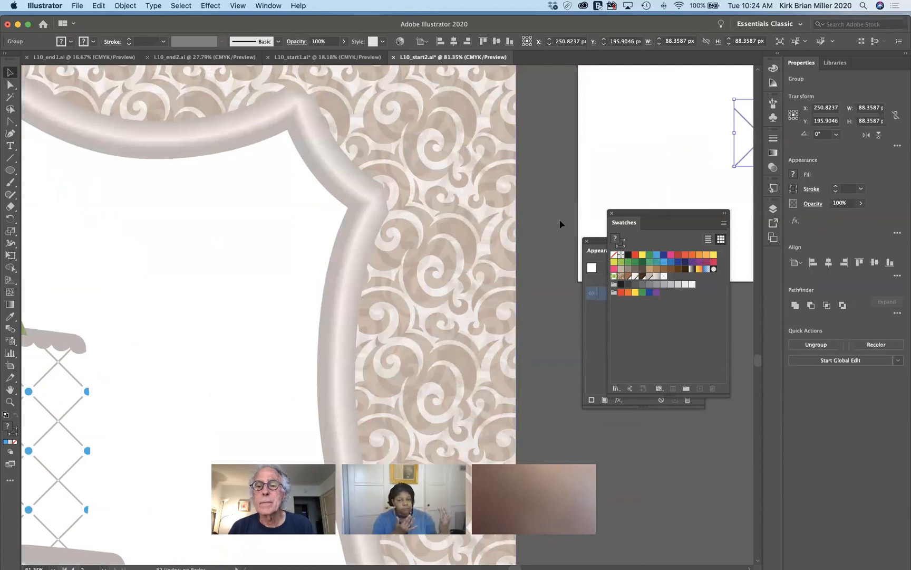
pyautogui.hscroll(4, 559, 218)
pyautogui.hscroll(15, 559, 218)
pyautogui.scroll(-2, 551, 206)
pyautogui.click(549, 207)
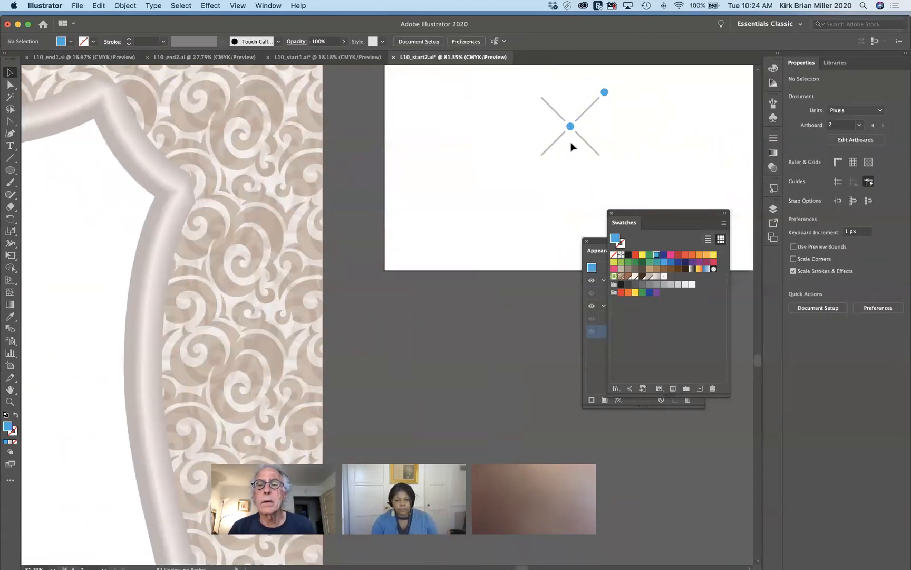
pyautogui.click(580, 113)
pyautogui.moveTo(581, 116); pyautogui.dragTo(698, 313)
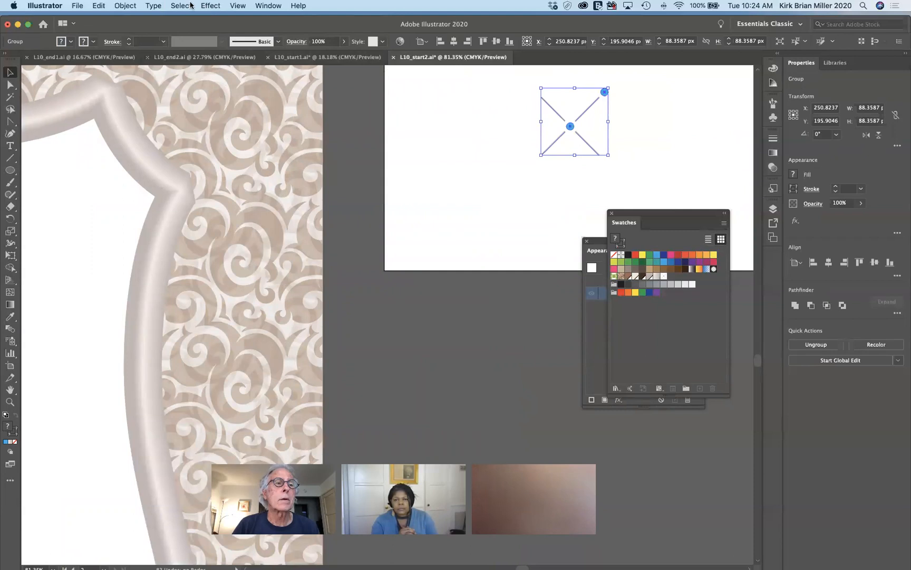
# Try to make a pattern from the selected crossed-lines group with the Pattern Make command, and deselect the group.
pyautogui.click(129, 6)
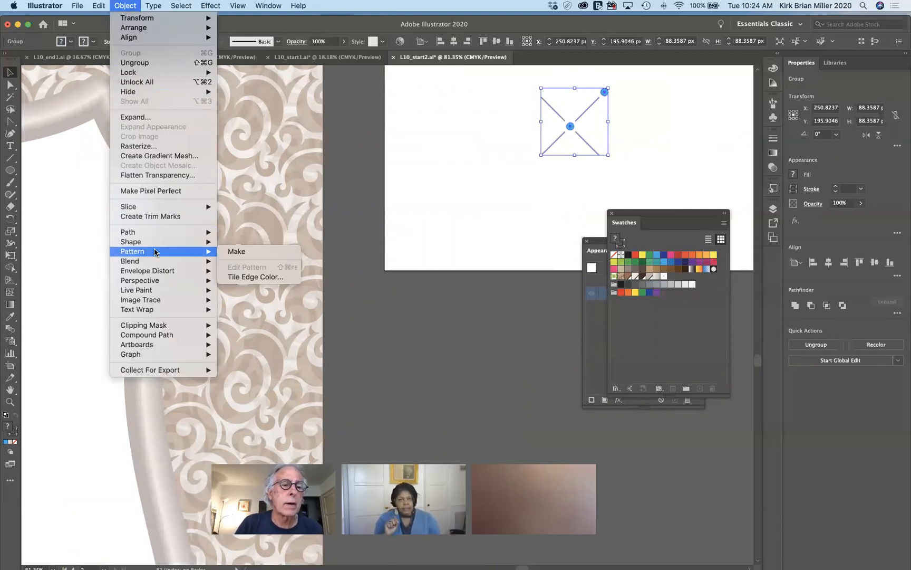
pyautogui.moveTo(207, 252)
pyautogui.click(250, 251)
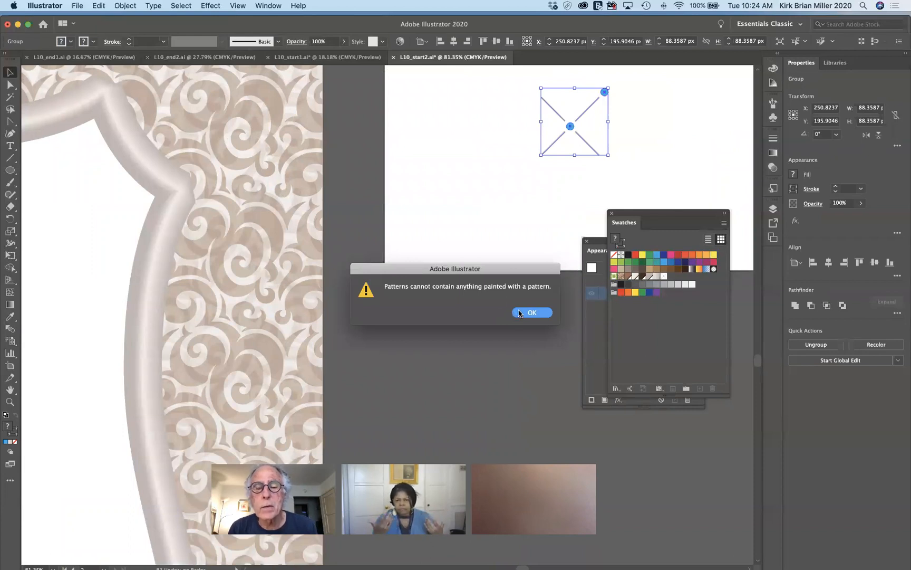
pyautogui.click(520, 313)
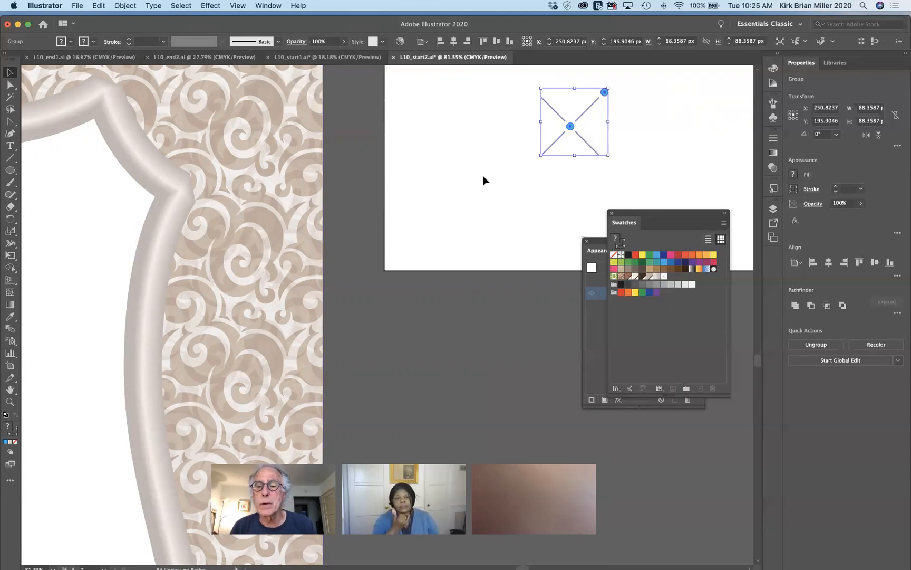
pyautogui.click(560, 219)
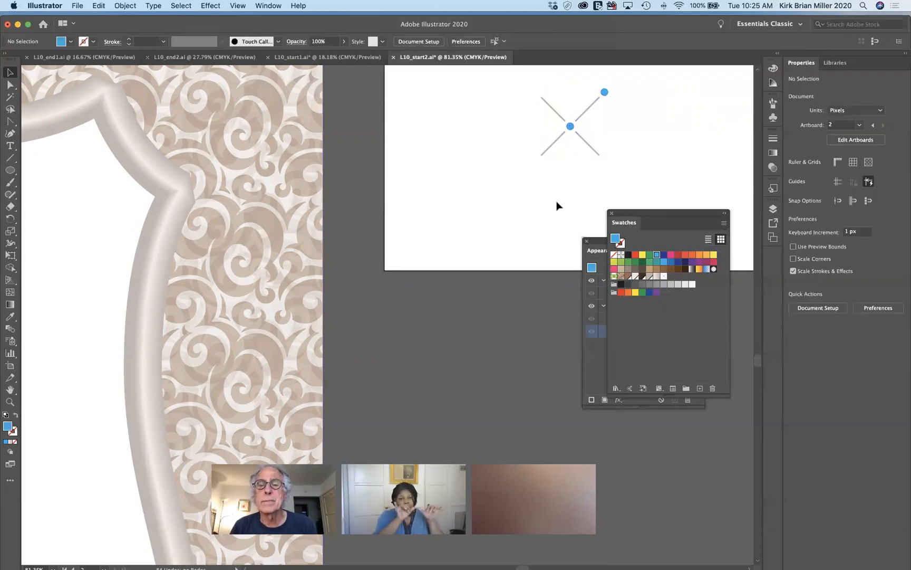
# Undo the dot edits, the cake tier's pattern fill and the creation of the crossed-lines swatch, and deselect the artwork.
pyautogui.scroll(2, 553, 186)
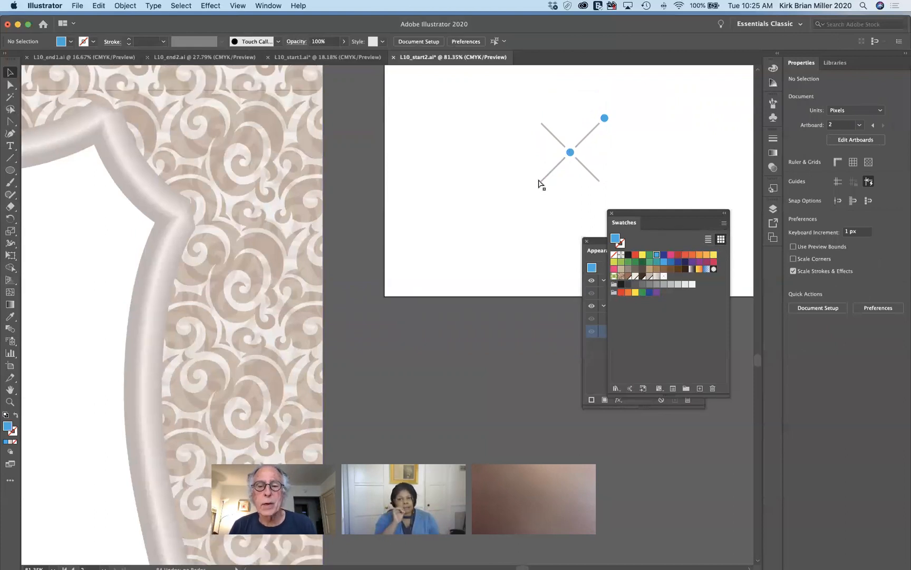
pyautogui.click(539, 182)
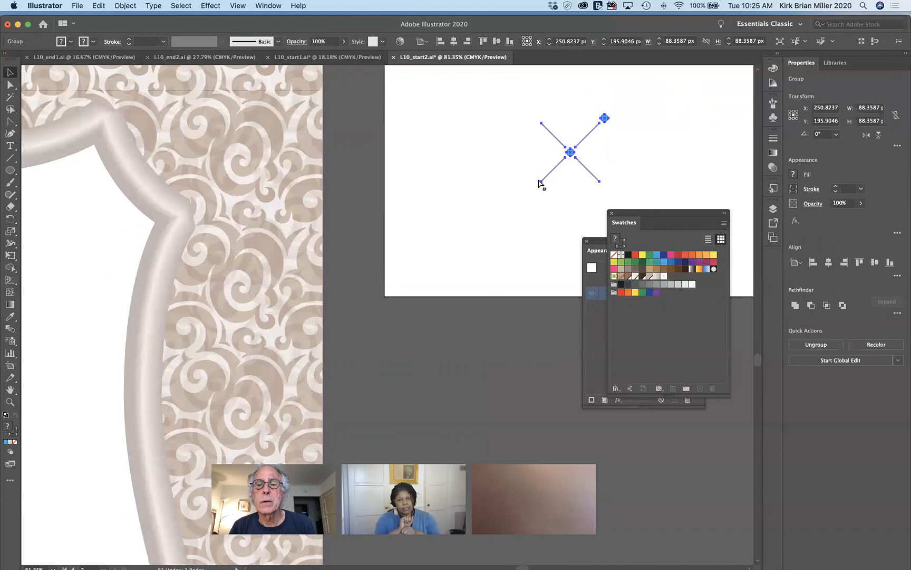
pyautogui.click(524, 187)
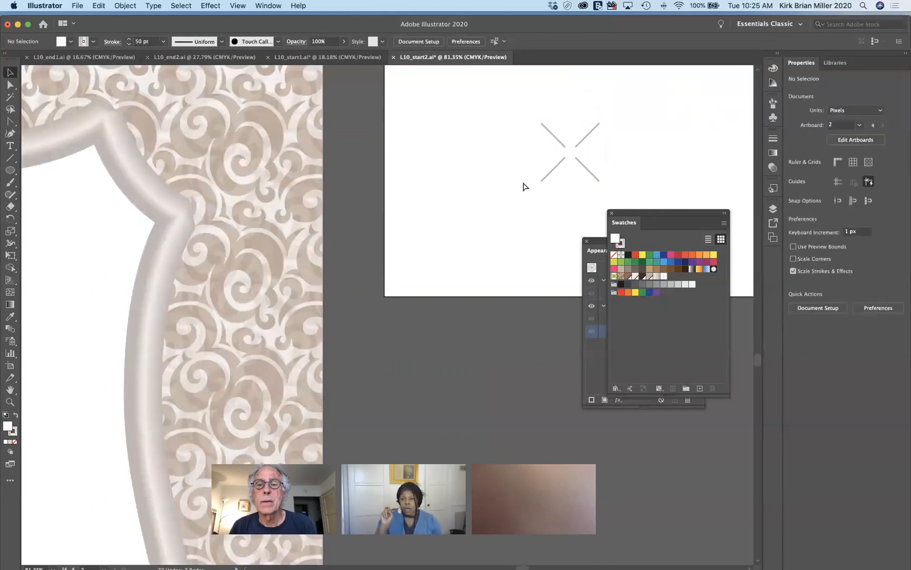
pyautogui.press('super+z')
pyautogui.press('super+z')
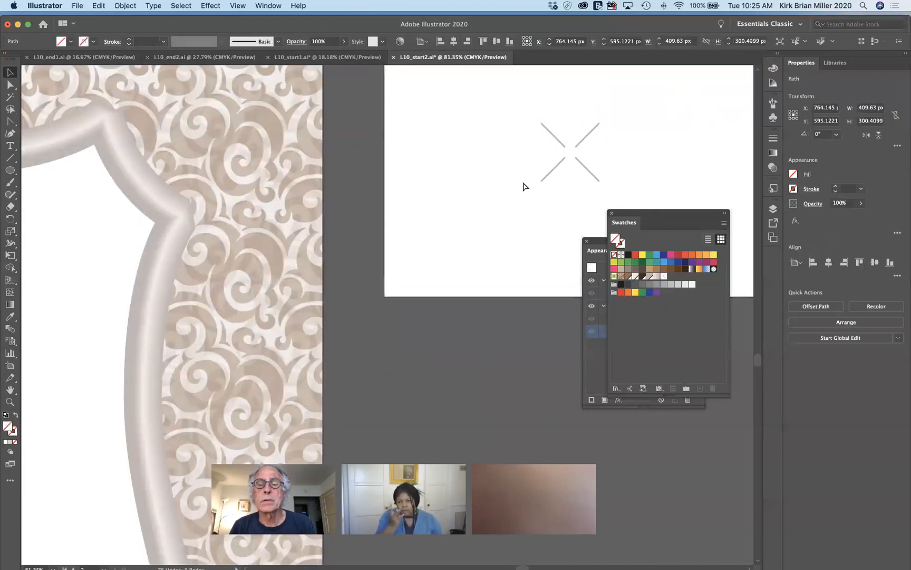
pyautogui.press('super+z')
pyautogui.press('super+z')
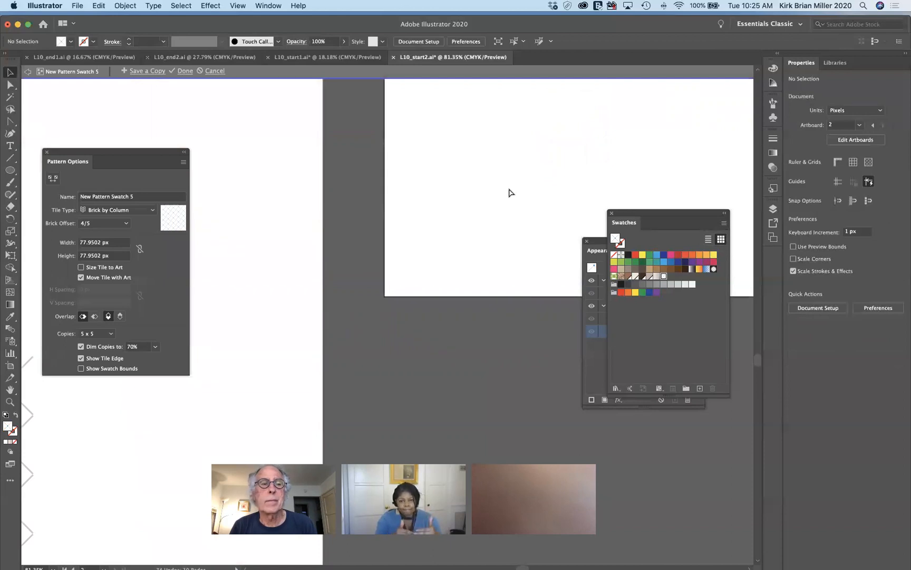
pyautogui.press('super+z')
pyautogui.press('super+z')
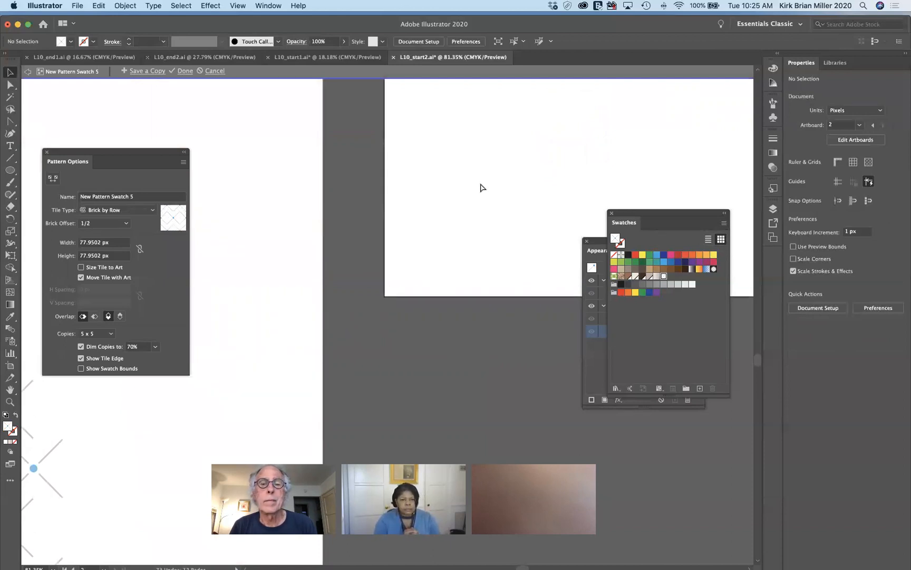
pyautogui.press('super+z')
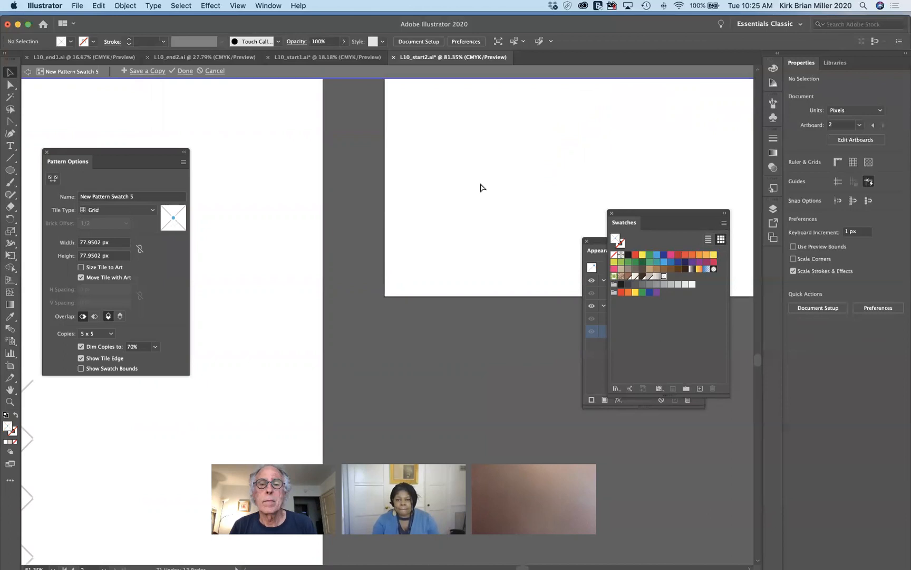
pyautogui.press('super+z')
pyautogui.press('super+z')
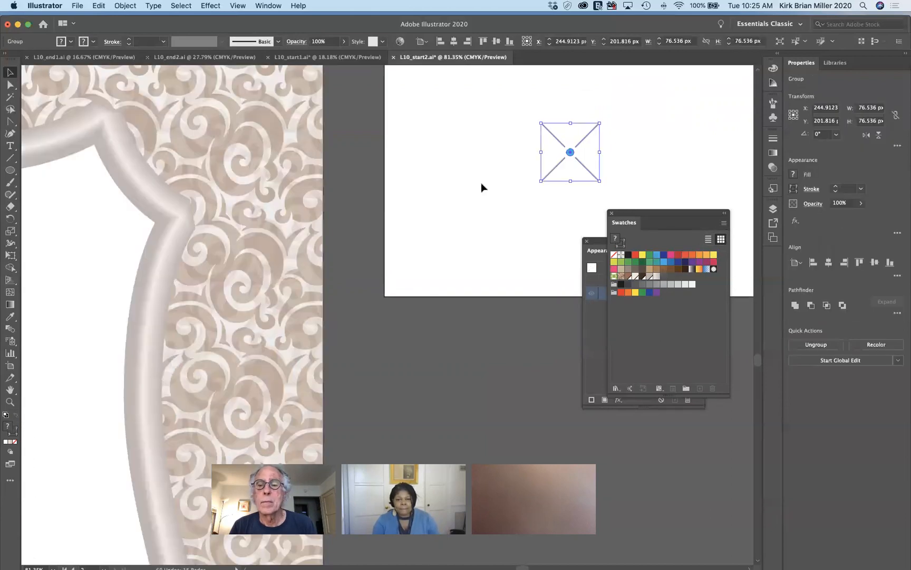
pyautogui.click(481, 183)
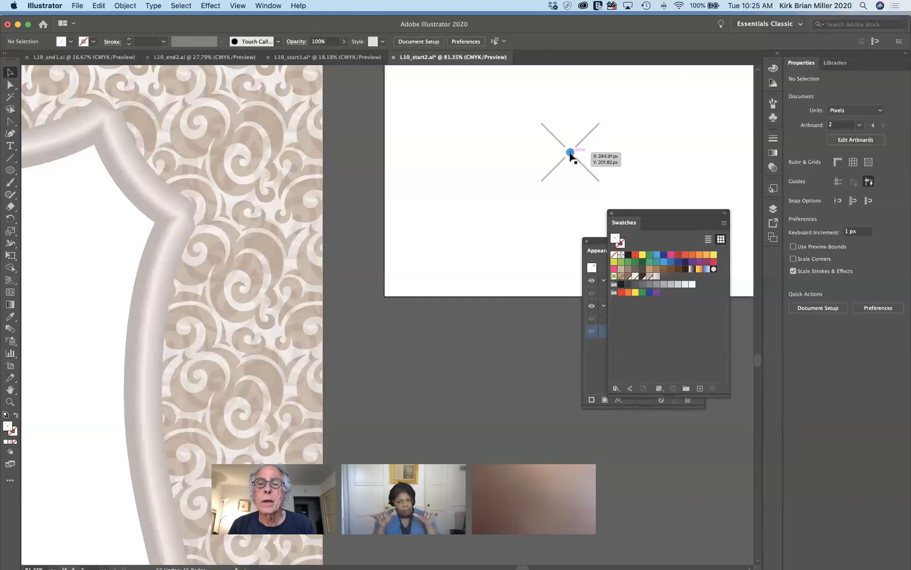
# Copy the blue centre dot to just beyond the upper-right end of the crossed lines with the Group Selection tool.
pyautogui.click(583, 141)
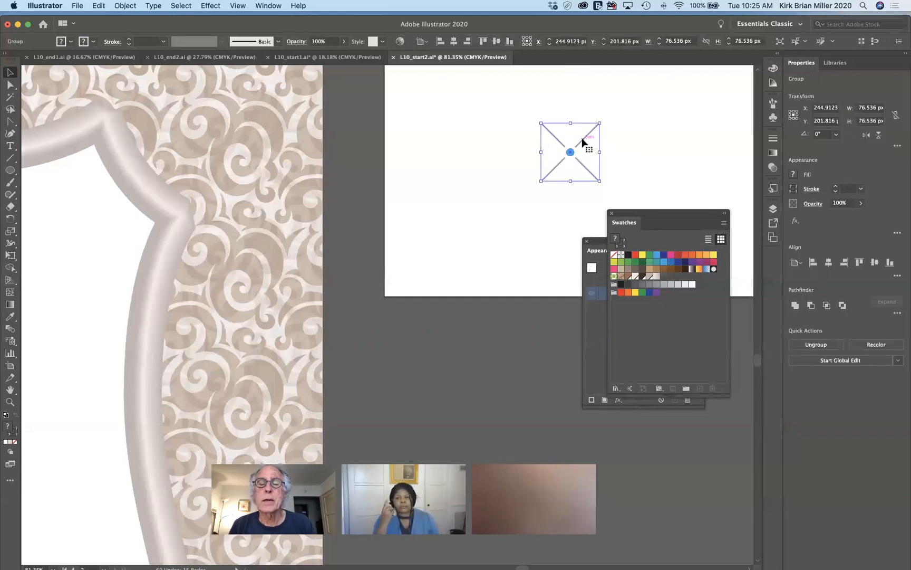
pyautogui.click(9, 85)
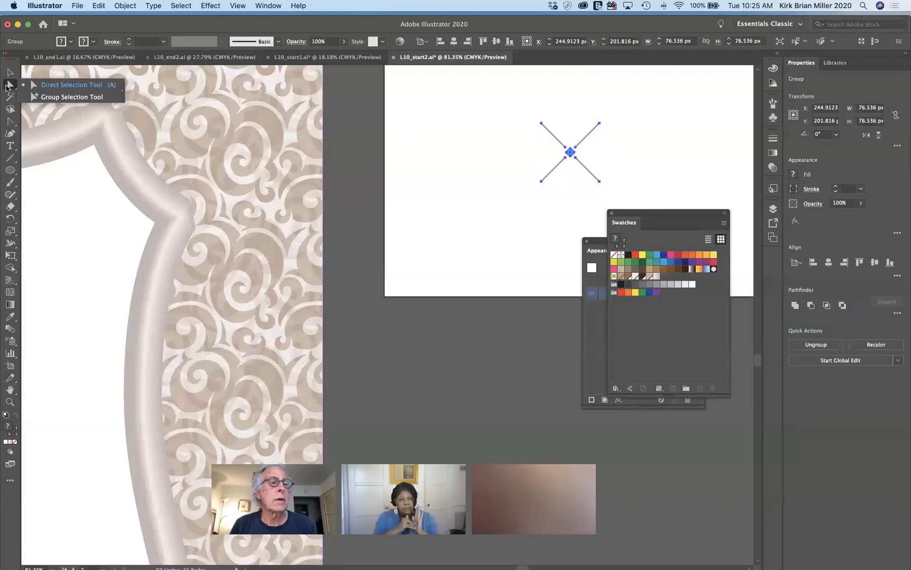
pyautogui.click(43, 98)
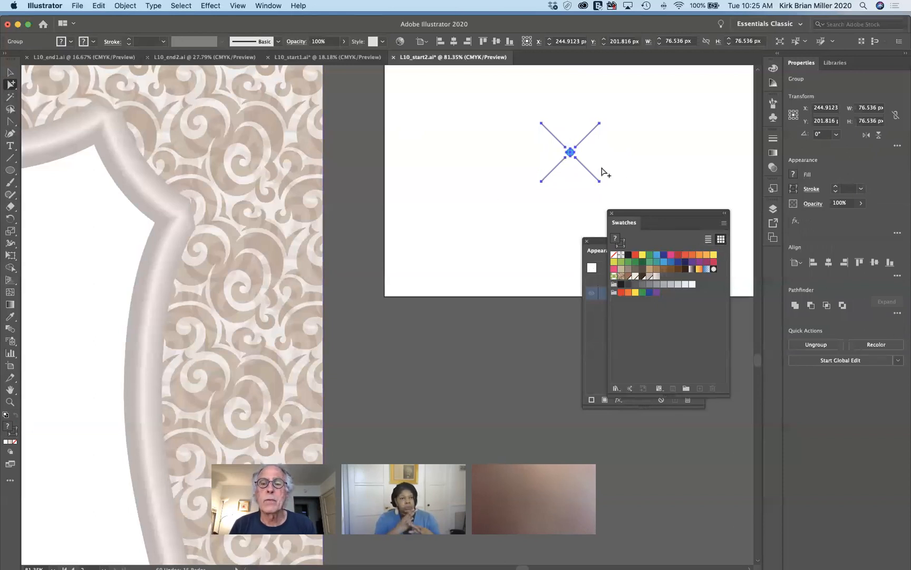
pyautogui.click(568, 177)
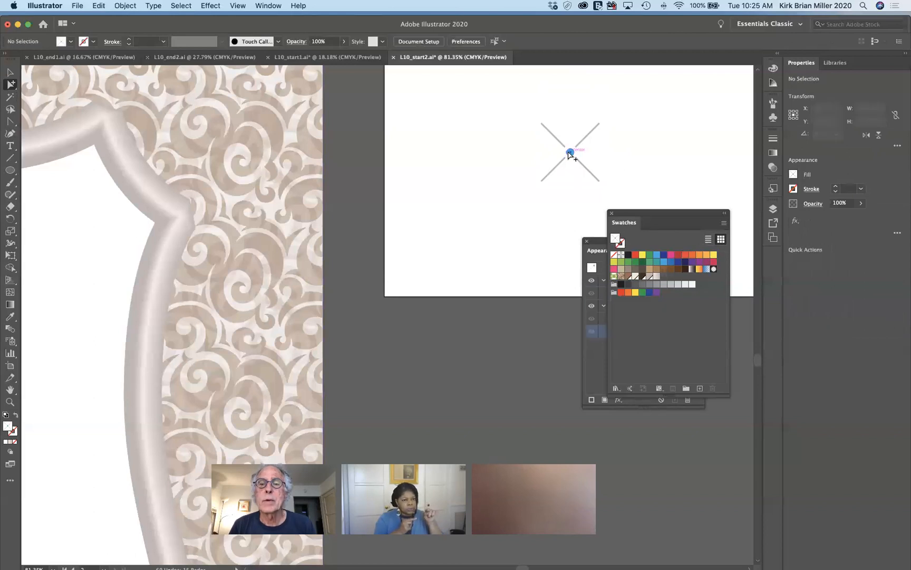
pyautogui.moveTo(585, 141); pyautogui.dragTo(605, 119)
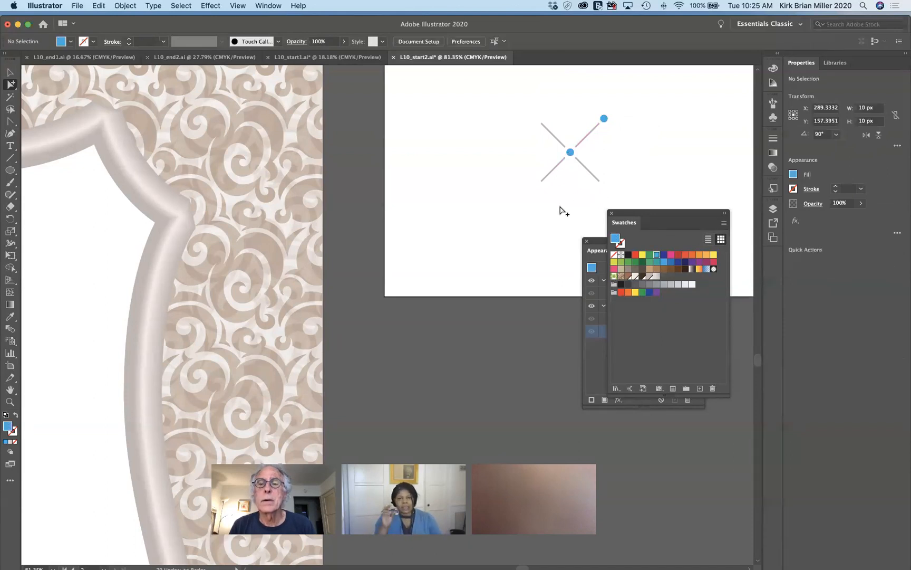
pyautogui.press('v')
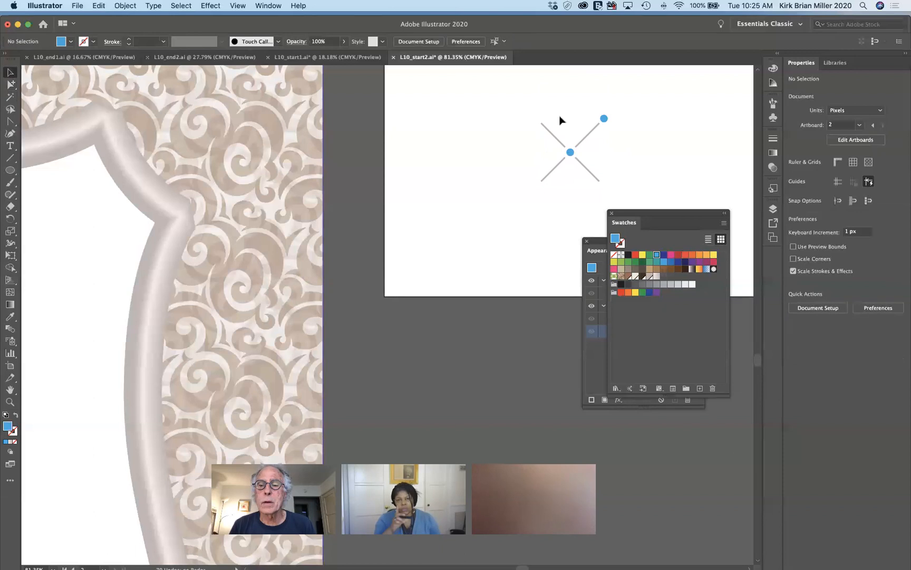
# Add the crossed-lines group with its two blue dots to the swatches as a pattern, and fill the cake's top tier with it.
pyautogui.click(584, 138)
pyautogui.moveTo(584, 139); pyautogui.dragTo(669, 311)
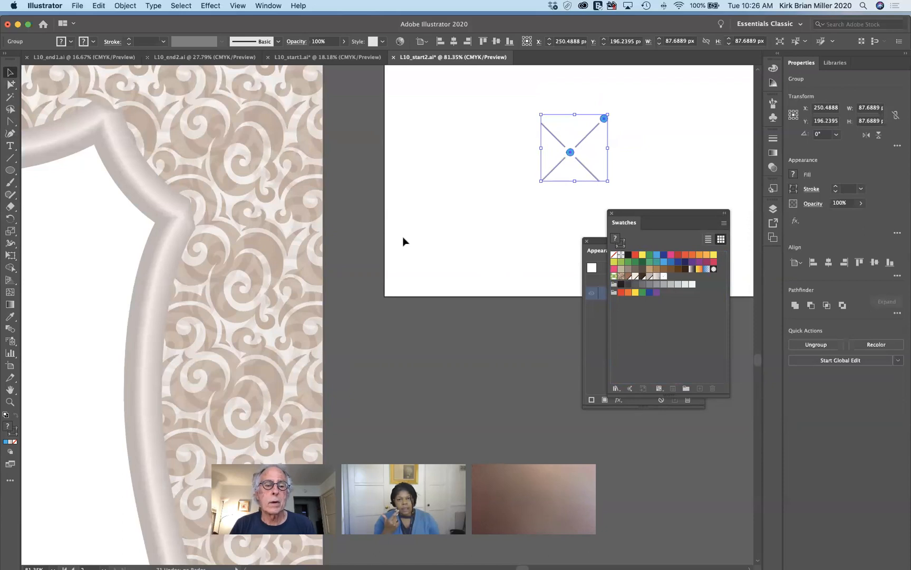
pyautogui.hscroll(-10, 402, 236)
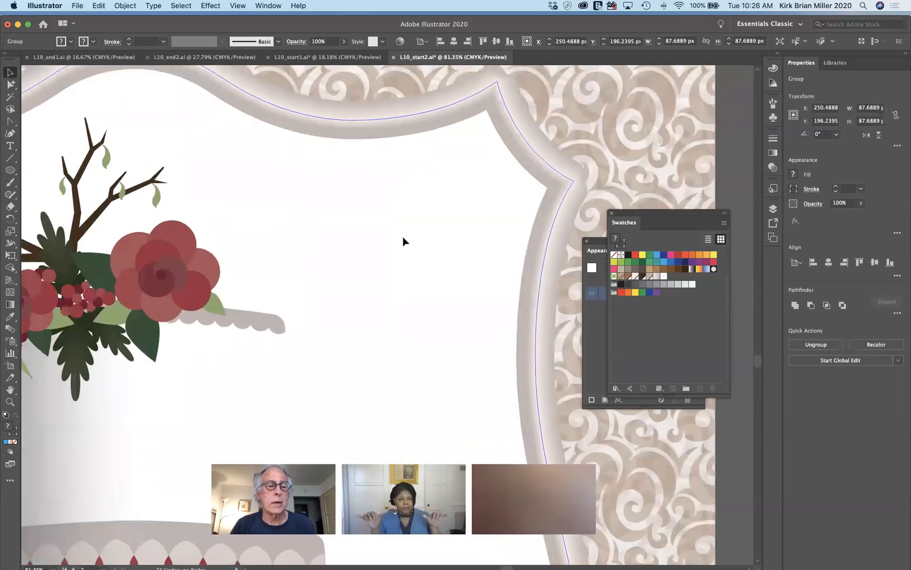
pyautogui.hscroll(-5, 402, 236)
pyautogui.scroll(-3, 402, 237)
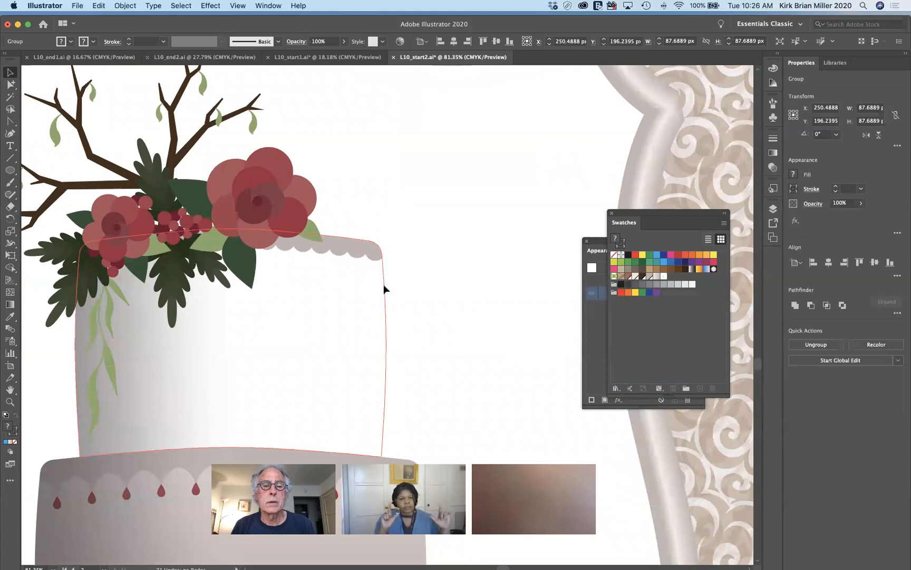
pyautogui.click(384, 289)
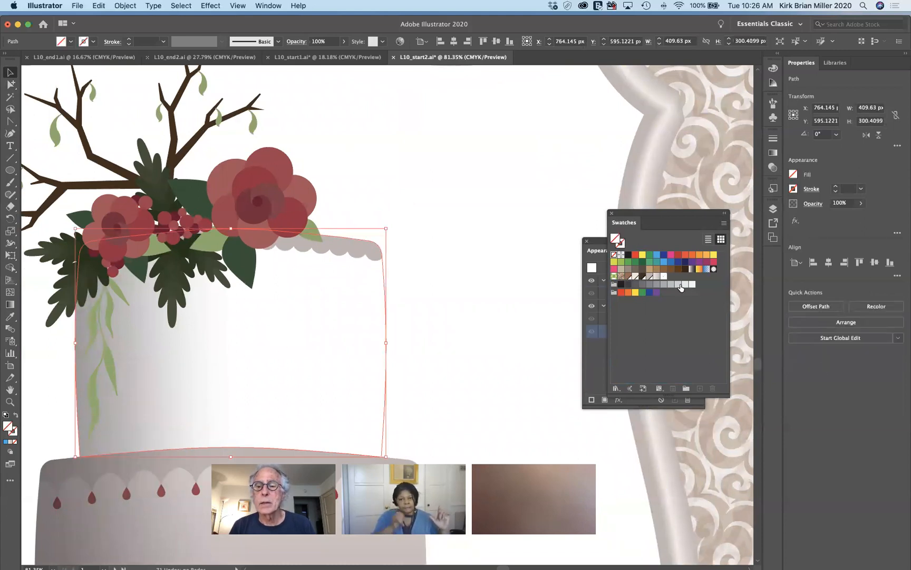
pyautogui.click(664, 276)
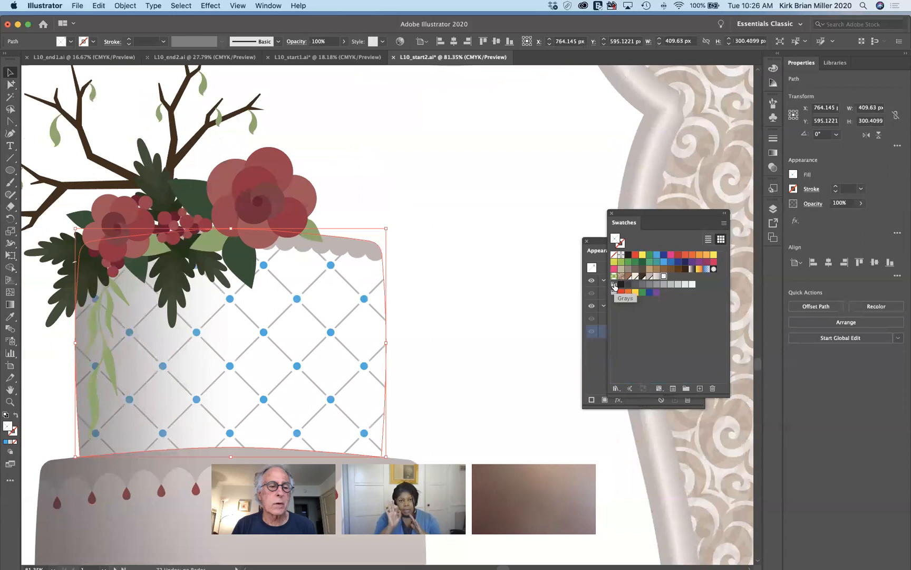
# Preview a 50% uniform scale of the top tier's pattern only, excluding the object itself and its strokes and effects.
pyautogui.scroll(-3, 575, 279)
pyautogui.hscroll(-2, 574, 280)
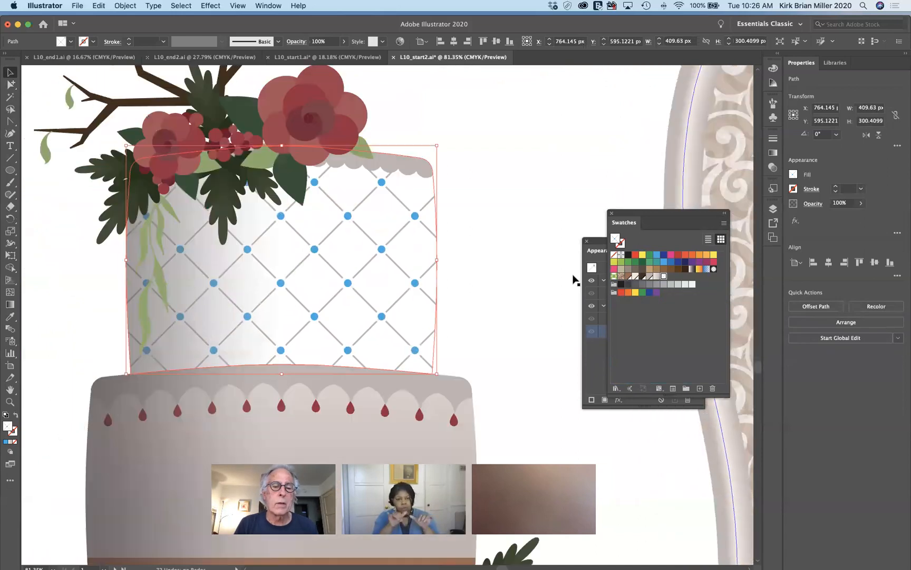
pyautogui.scroll(-1, 574, 280)
pyautogui.hscroll(-1, 573, 280)
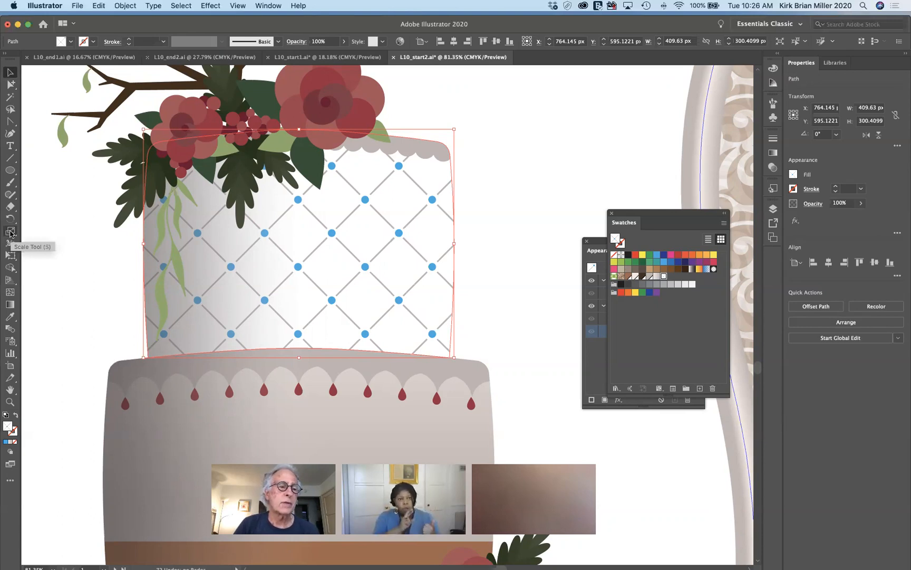
pyautogui.click(10, 234)
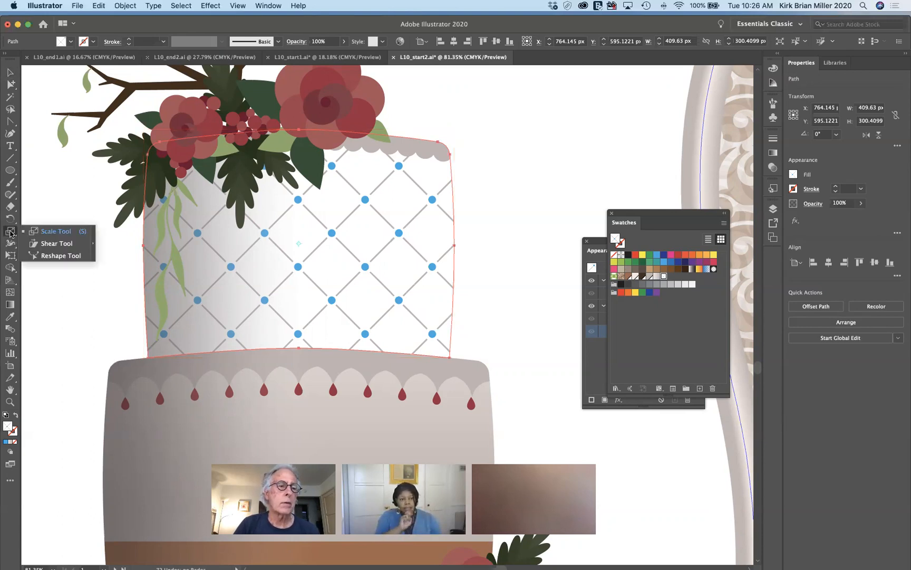
pyautogui.doubleClick(10, 234)
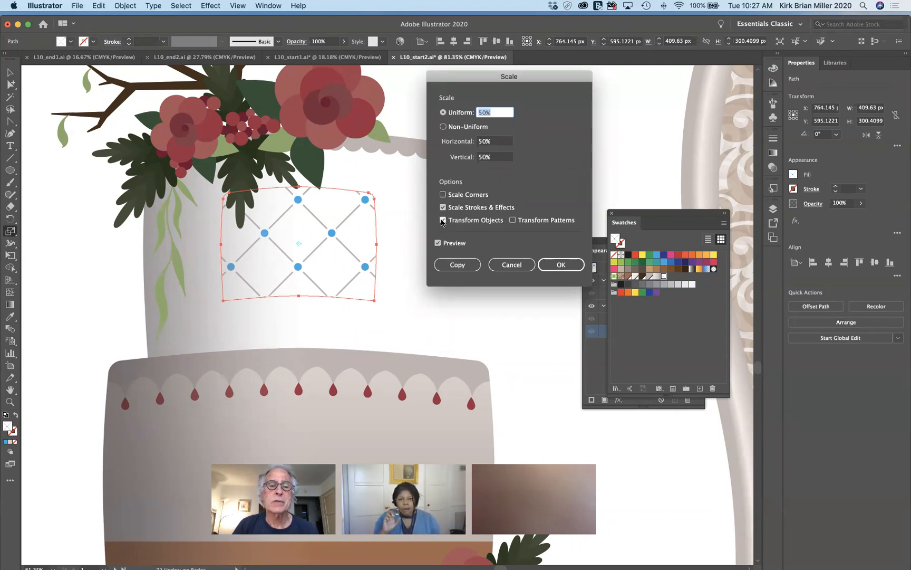
pyautogui.click(442, 221)
pyautogui.click(443, 207)
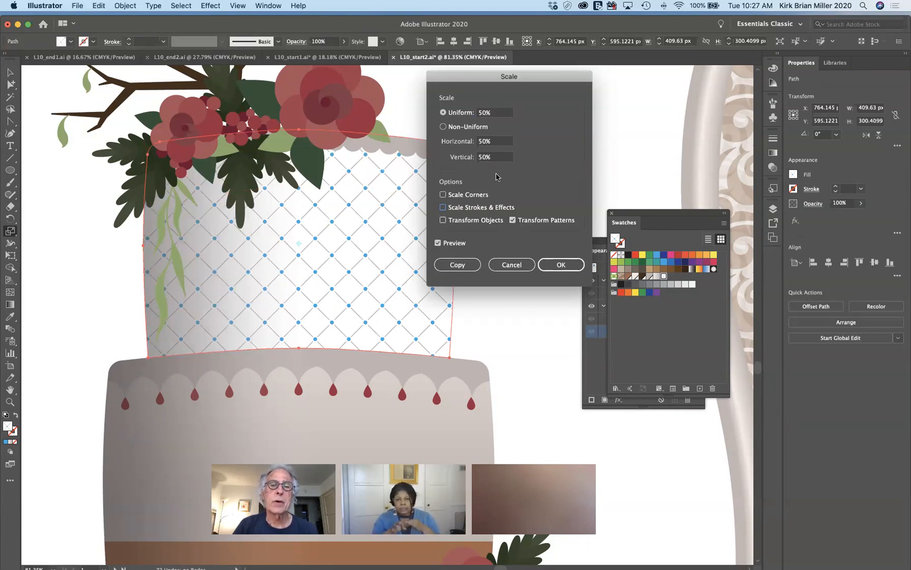
pyautogui.moveTo(538, 78); pyautogui.dragTo(616, 93)
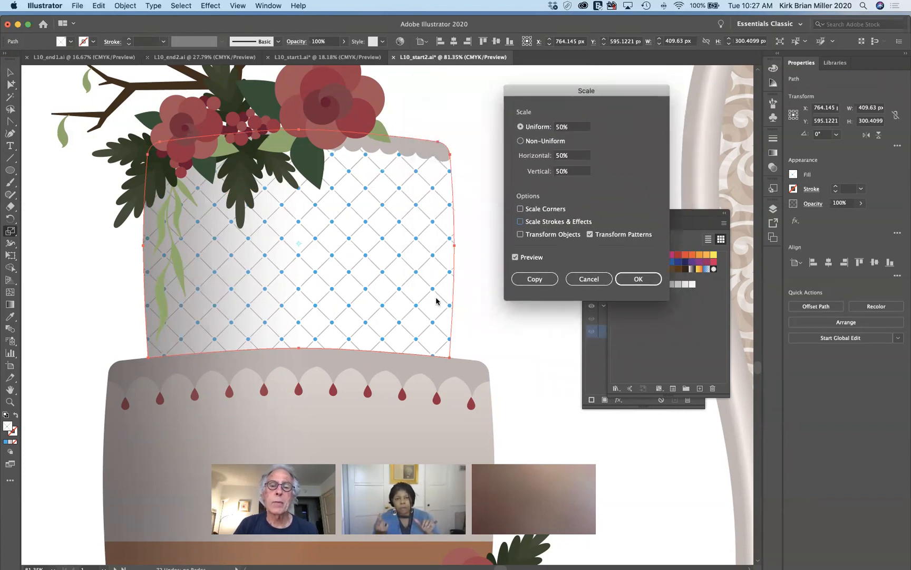
# Try a 25% uniform scale of the top tier's pattern, and cancel the scaling.
pyautogui.click(581, 128)
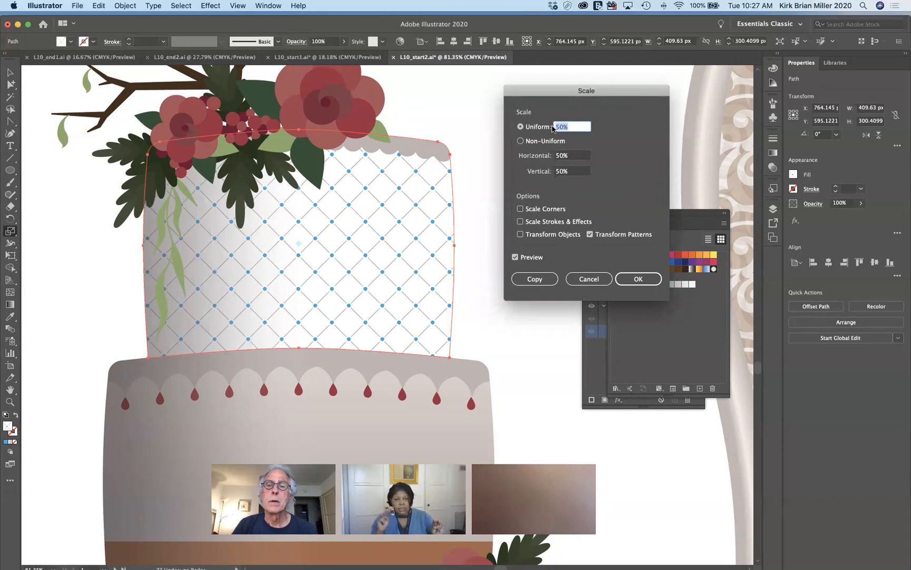
pyautogui.write('2')
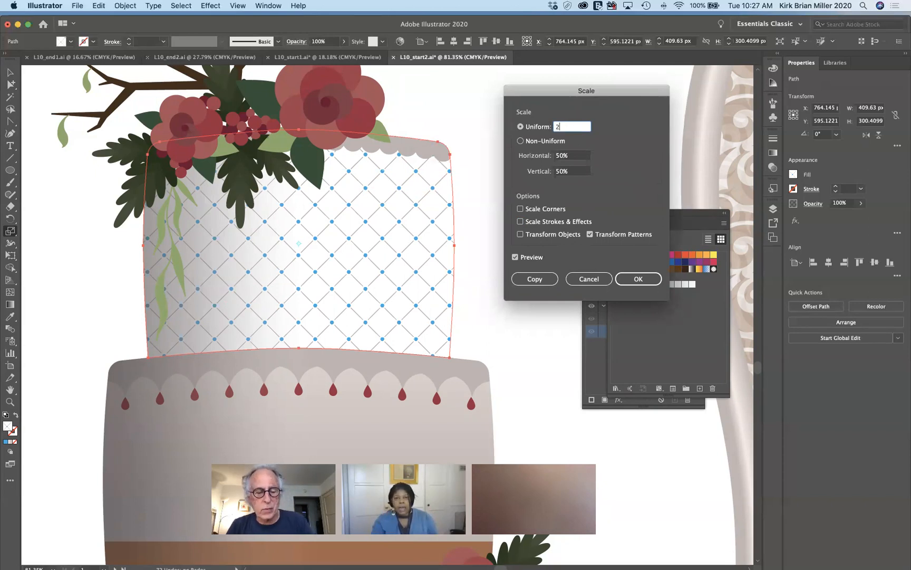
pyautogui.write('5')
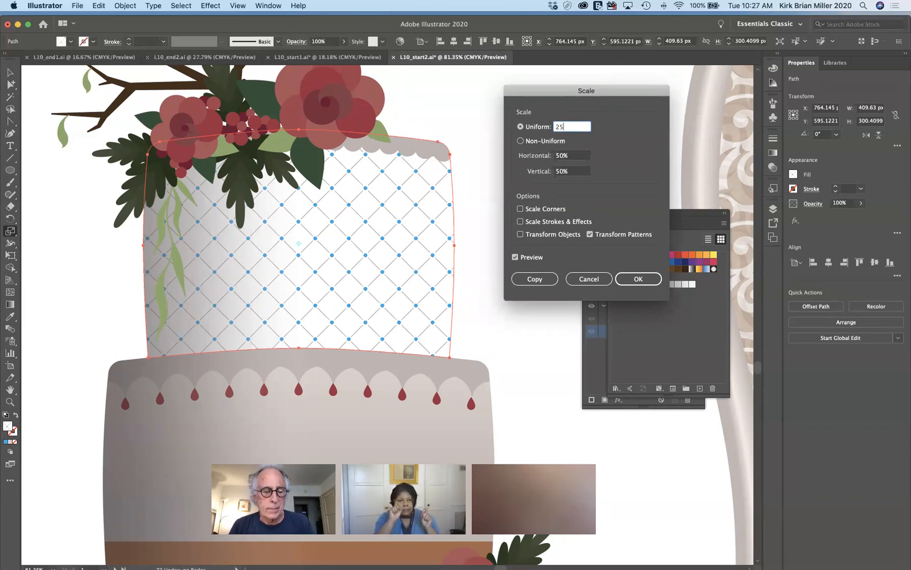
pyautogui.press('Tab')
pyautogui.click(540, 280)
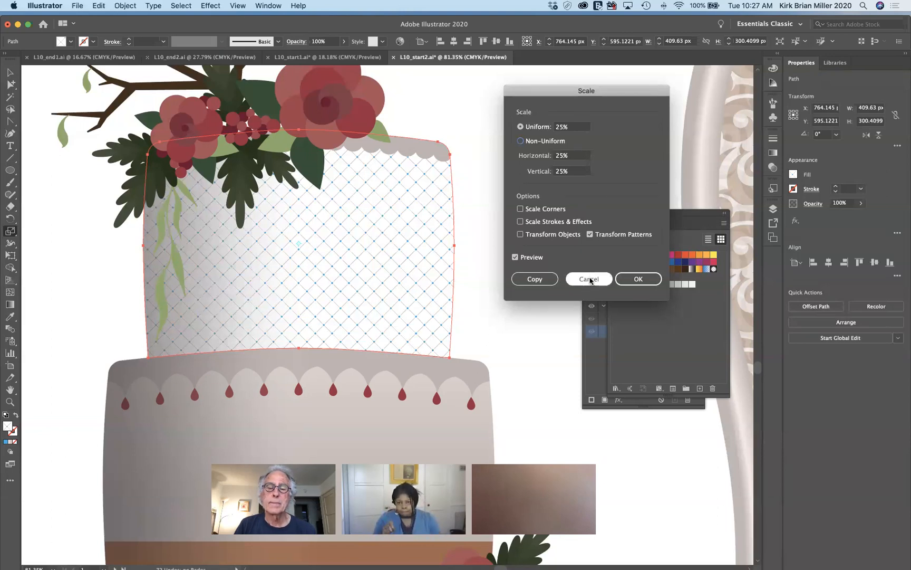
pyautogui.click(589, 279)
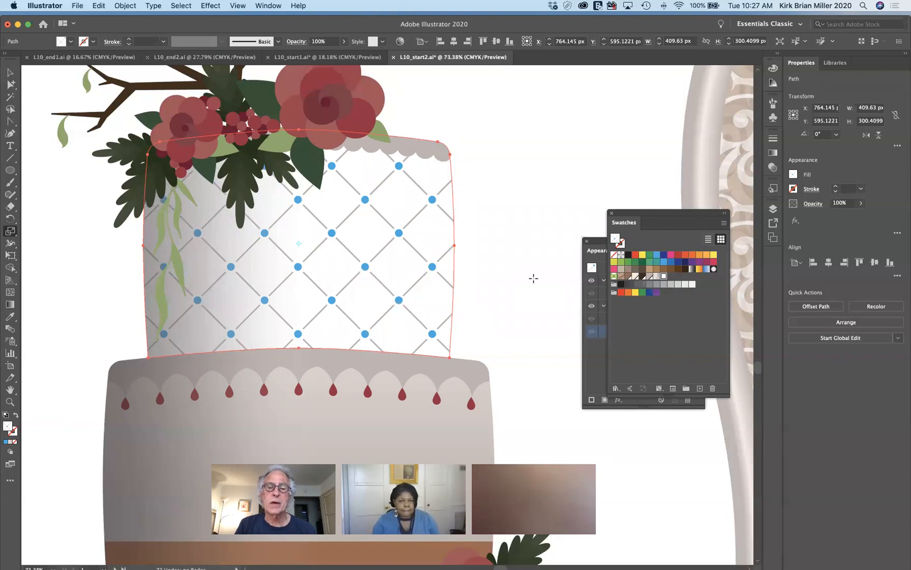
# Examine the pattern-filled top tier within the whole cake poster, together with the small artboard beside it.
pyautogui.scroll(-5, 522, 290)
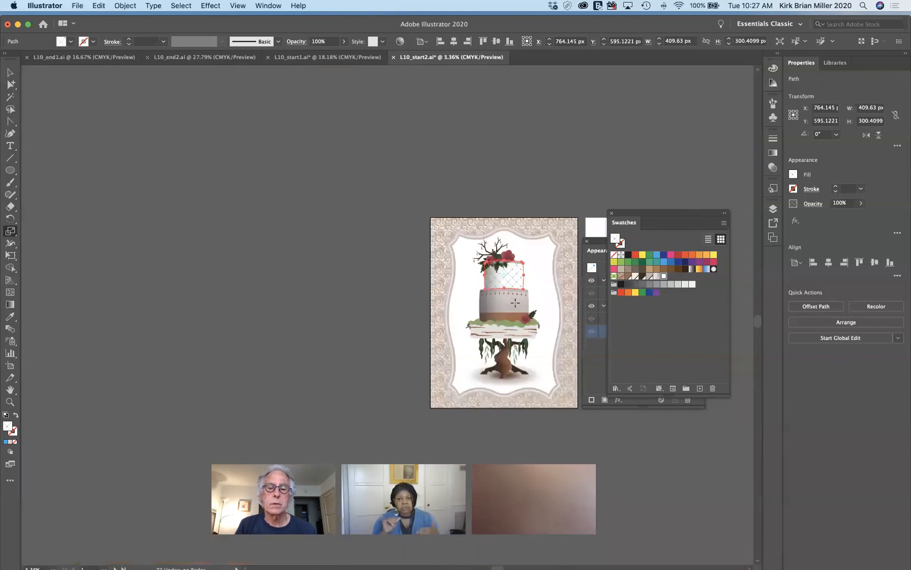
pyautogui.scroll(2, 516, 303)
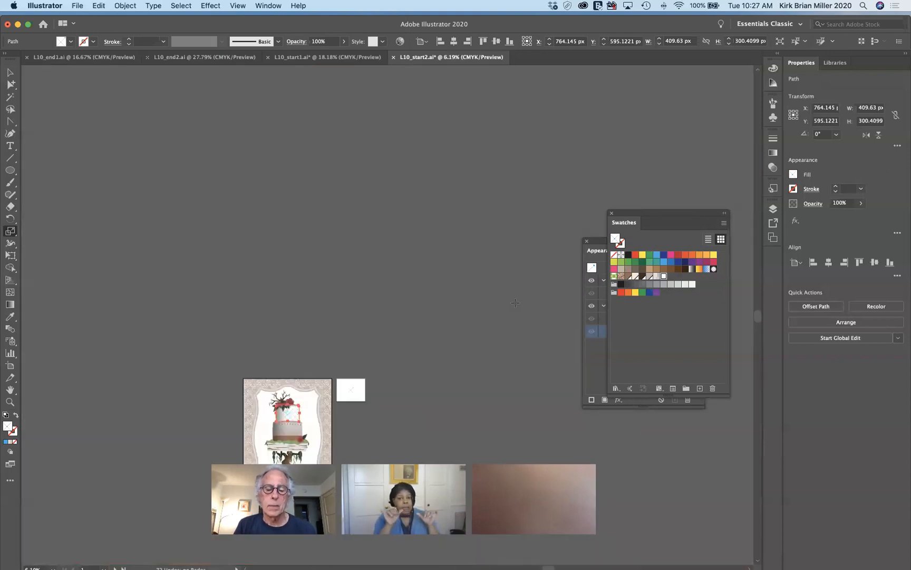
pyautogui.scroll(1, 515, 302)
pyautogui.scroll(3, 515, 302)
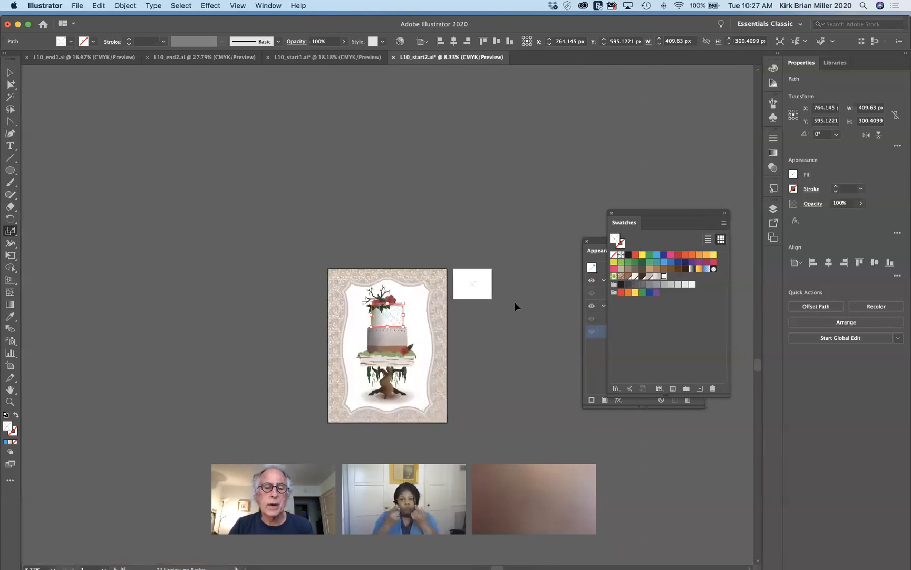
pyautogui.scroll(-3, 515, 302)
pyautogui.hscroll(3, 514, 303)
pyautogui.scroll(-2, 514, 302)
pyautogui.hscroll(2, 515, 302)
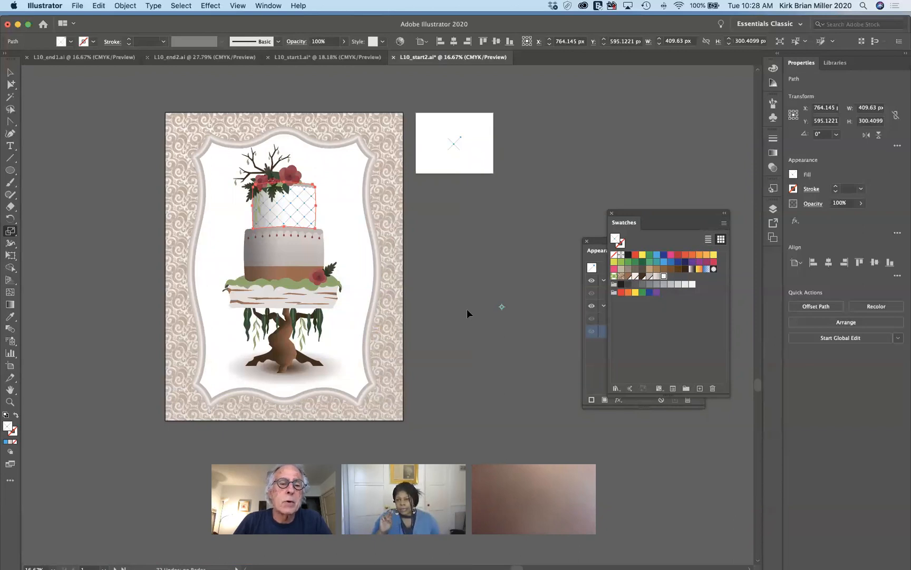
# Create a new portrait Letter document of 8.5 x 11 in with CMYK colour and one artboard.
pyautogui.click(76, 5)
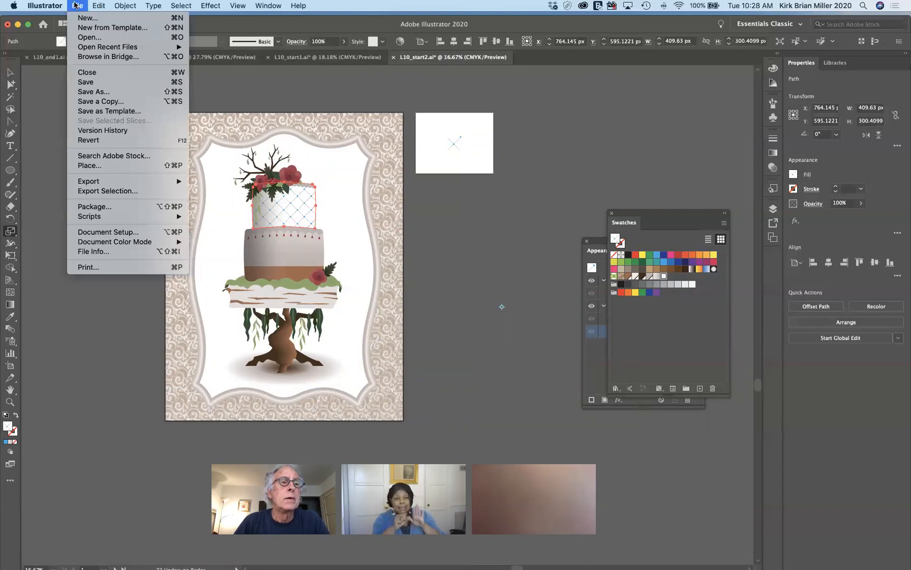
pyautogui.click(86, 19)
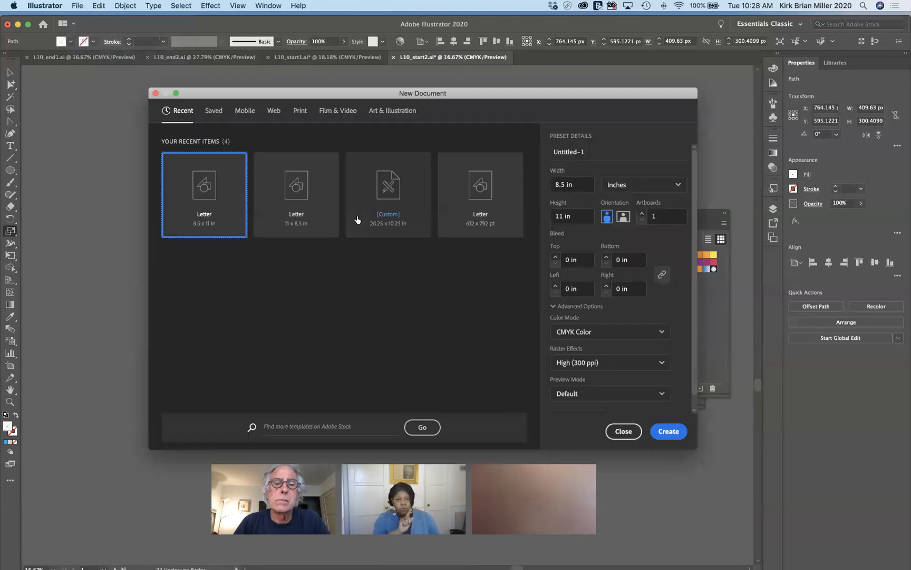
pyautogui.click(677, 432)
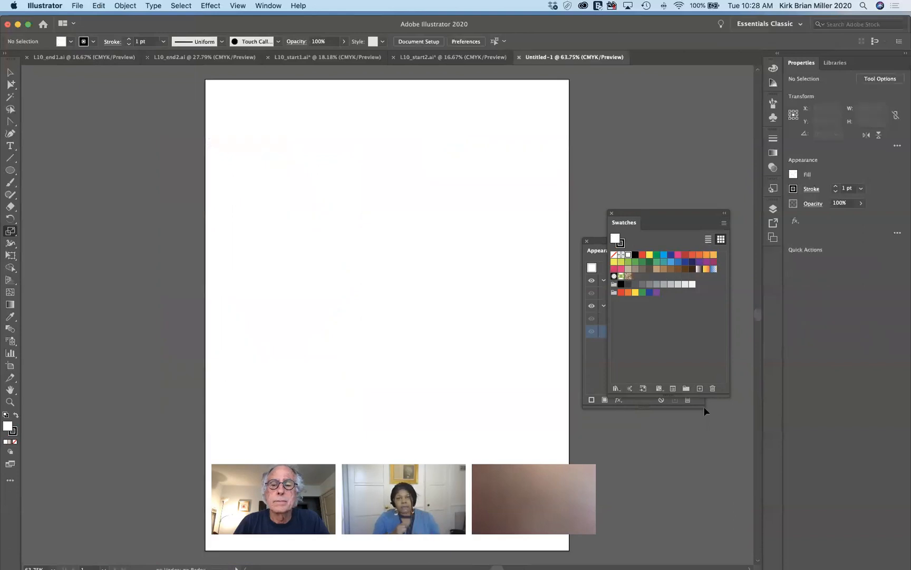
# Place a Vector Grime symbol in the upper part of the page and a Gerbera symbol near its upper-right corner.
pyautogui.click(774, 117)
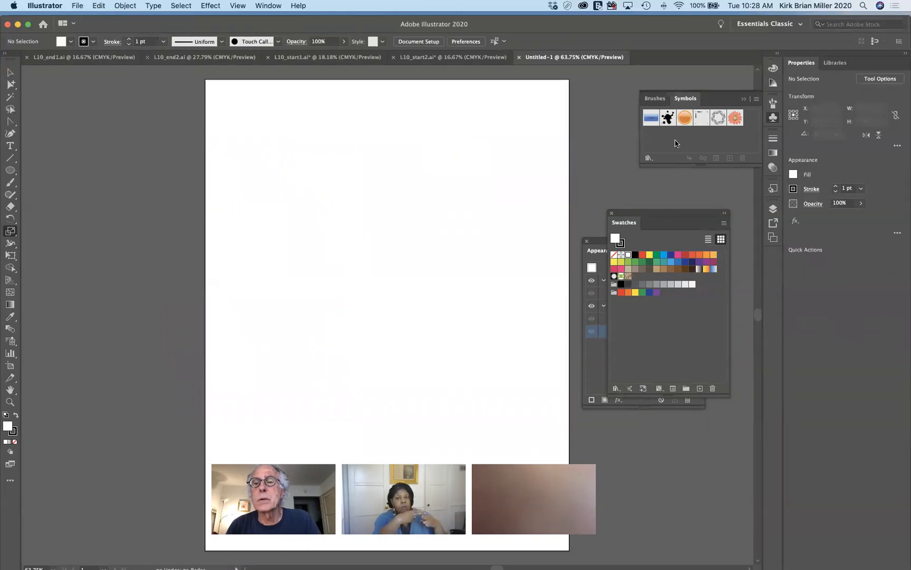
pyautogui.click(668, 119)
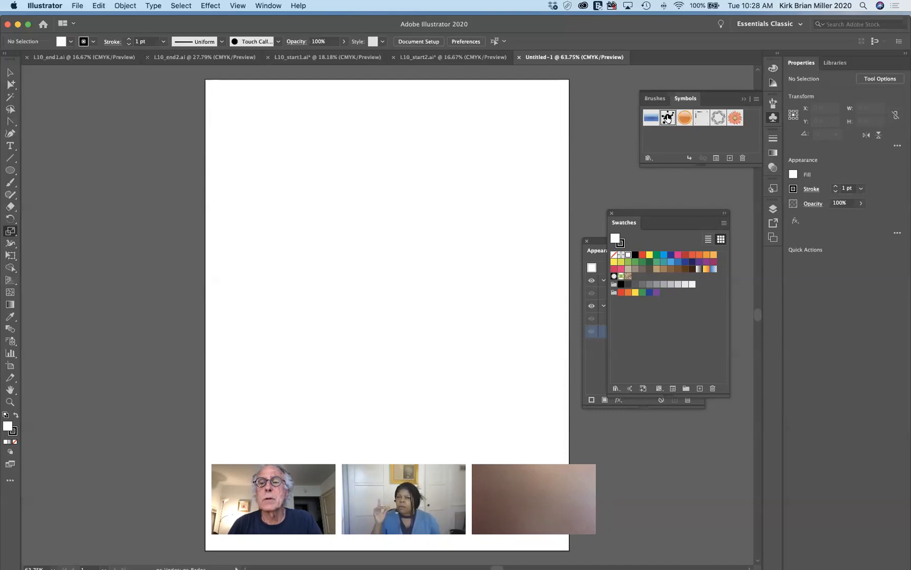
pyautogui.moveTo(668, 119); pyautogui.dragTo(375, 166)
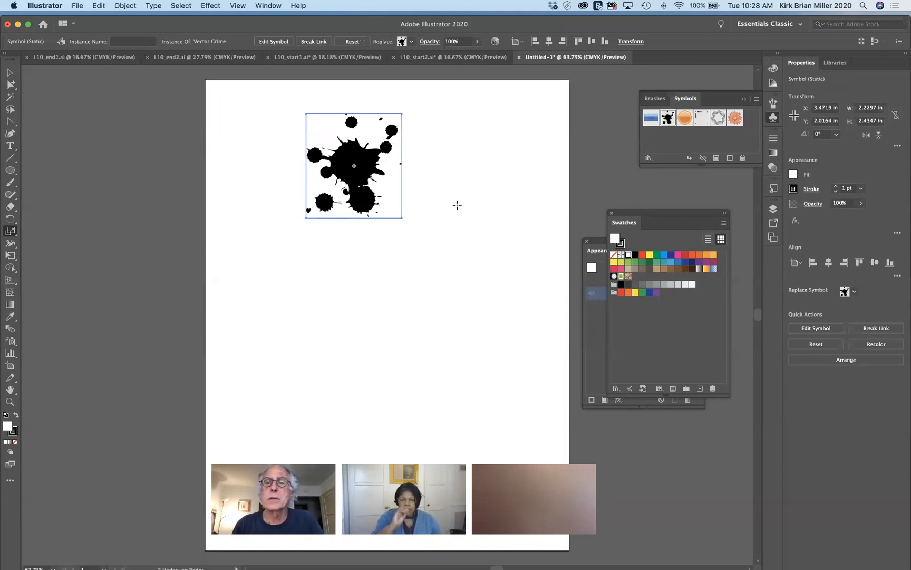
pyautogui.moveTo(741, 118); pyautogui.dragTo(499, 134)
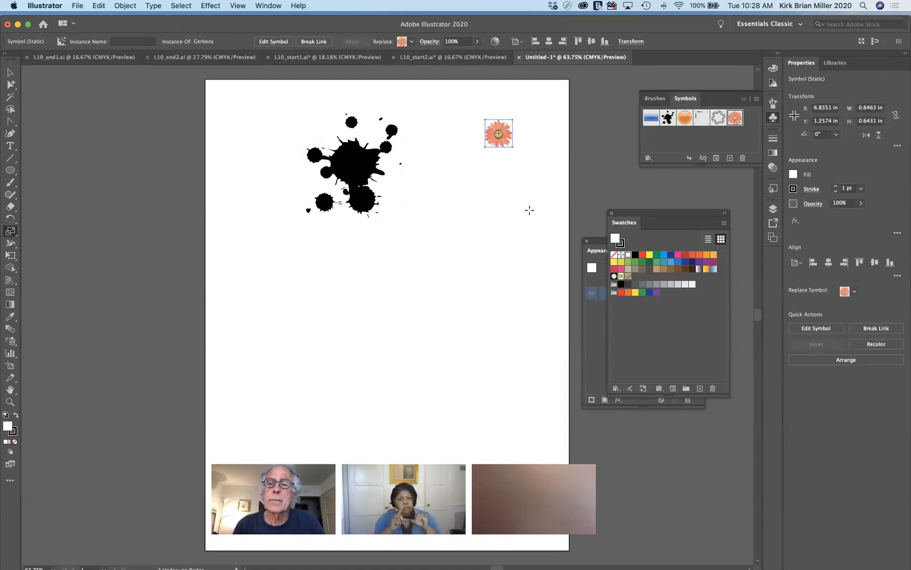
# Open the Celebration symbol library.
pyautogui.click(648, 158)
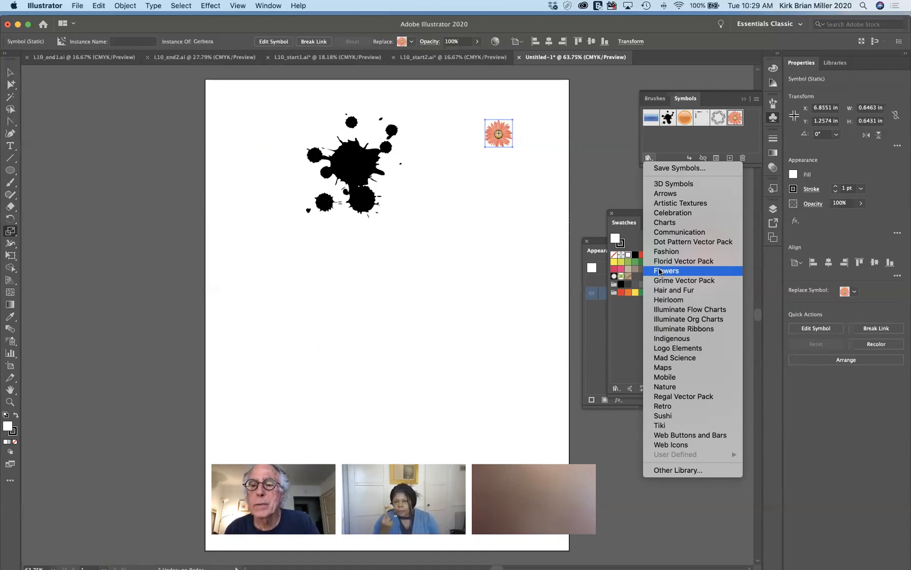
pyautogui.click(668, 212)
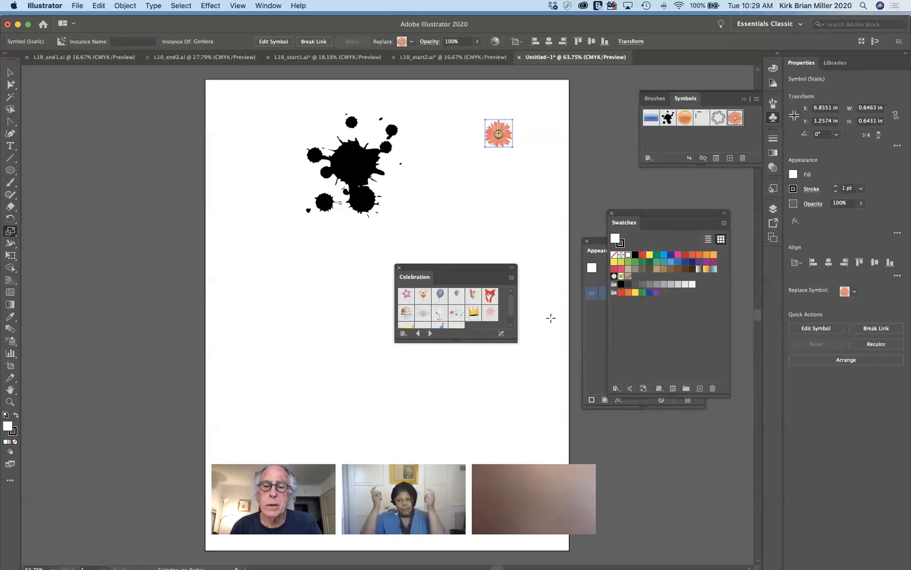
# Add the Confetti symbol from the Celebration library to the document and place one instance below the Gerbera.
pyautogui.moveTo(484, 267); pyautogui.dragTo(527, 205)
pyautogui.click(498, 249)
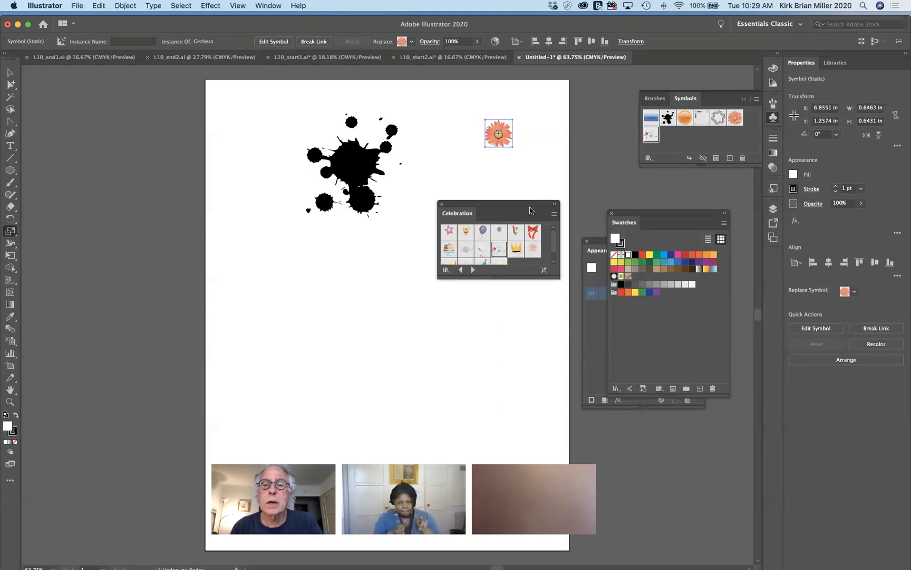
pyautogui.moveTo(534, 212); pyautogui.dragTo(702, 440)
pyautogui.moveTo(651, 133); pyautogui.dragTo(483, 189)
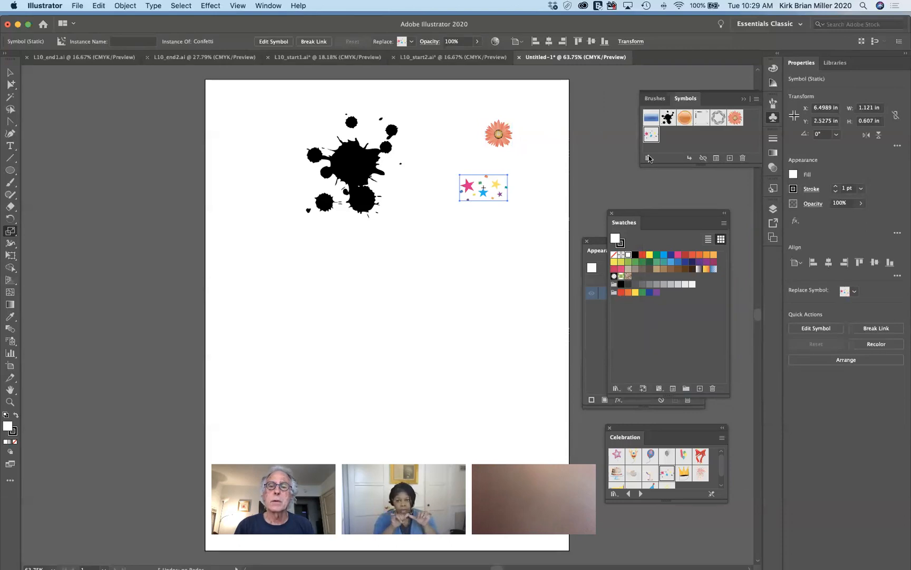
pyautogui.click(688, 142)
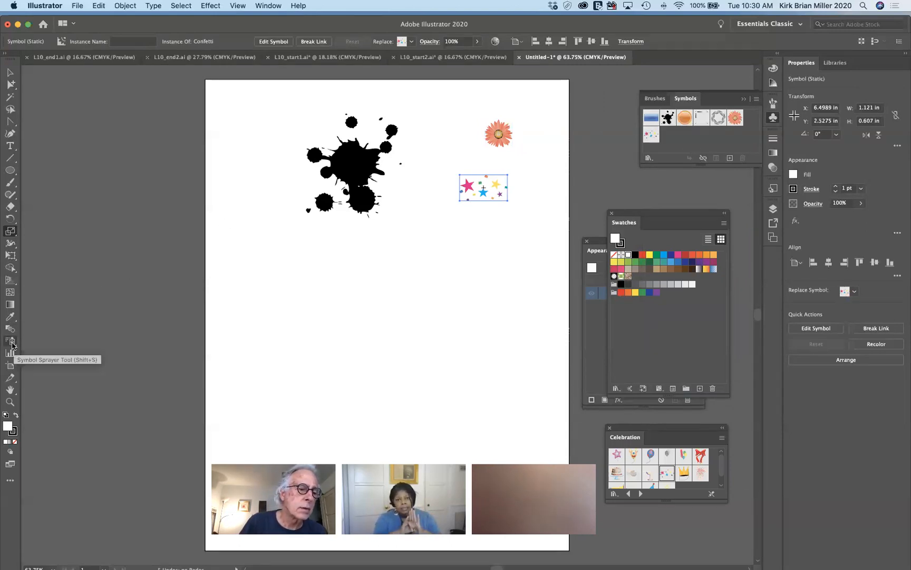
# Detach the symbolism tools into a floating toolbar beside the artboard with the Symbol Sprayer active.
pyautogui.moveTo(12, 343)
pyautogui.mouseDown()
pyautogui.moveTo(86, 352)
pyautogui.moveTo(140, 381)
pyautogui.mouseUp()
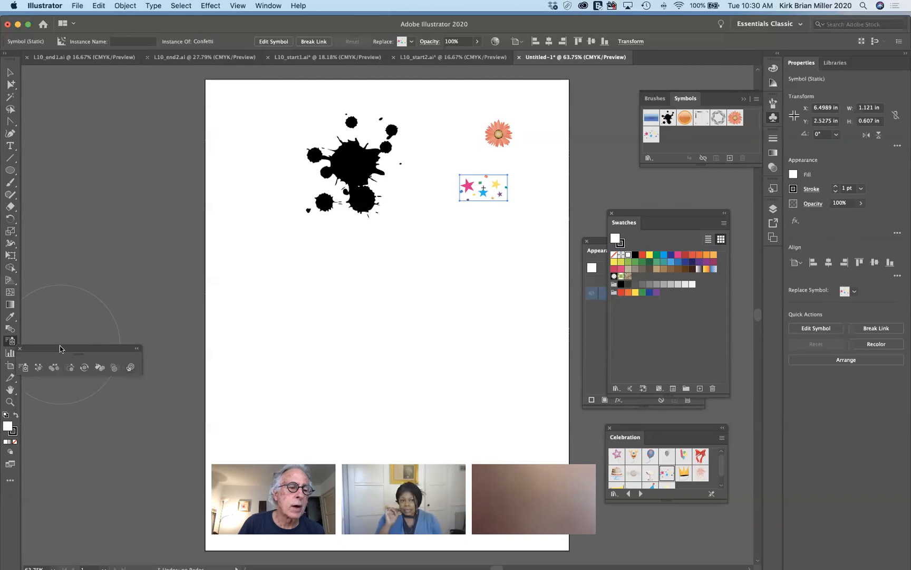
pyautogui.moveTo(62, 349)
pyautogui.mouseDown()
pyautogui.moveTo(120, 285)
pyautogui.moveTo(115, 250)
pyautogui.mouseUp()
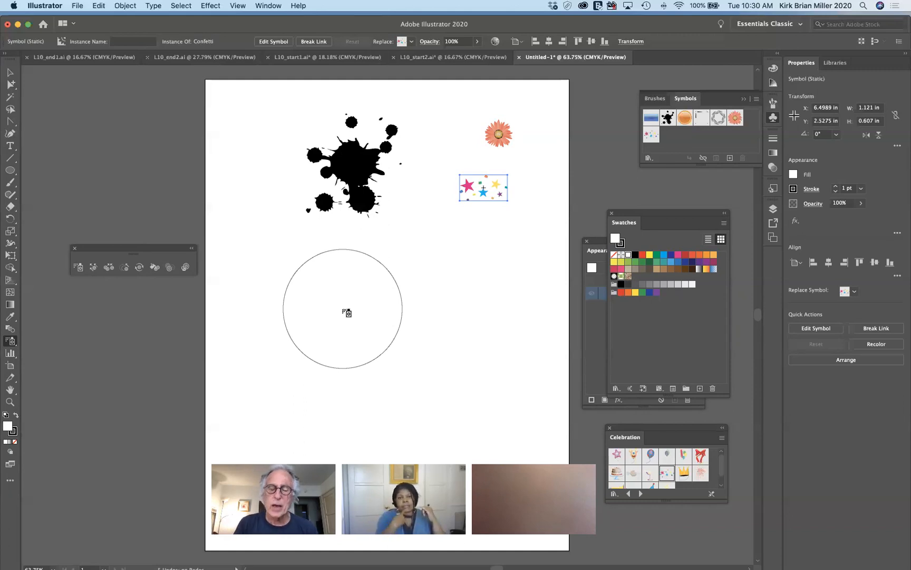
# Vary the Symbol Sprayer's brush size, ending with a brush about half the page wide.
pyautogui.press(']')
pyautogui.press(']')
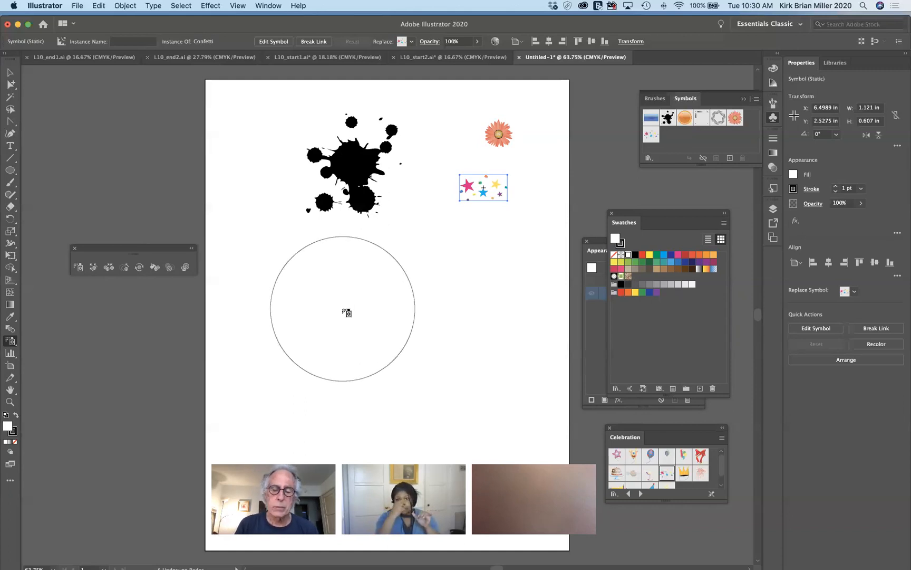
pyautogui.press(']')
pyautogui.press(']')
pyautogui.press(']')
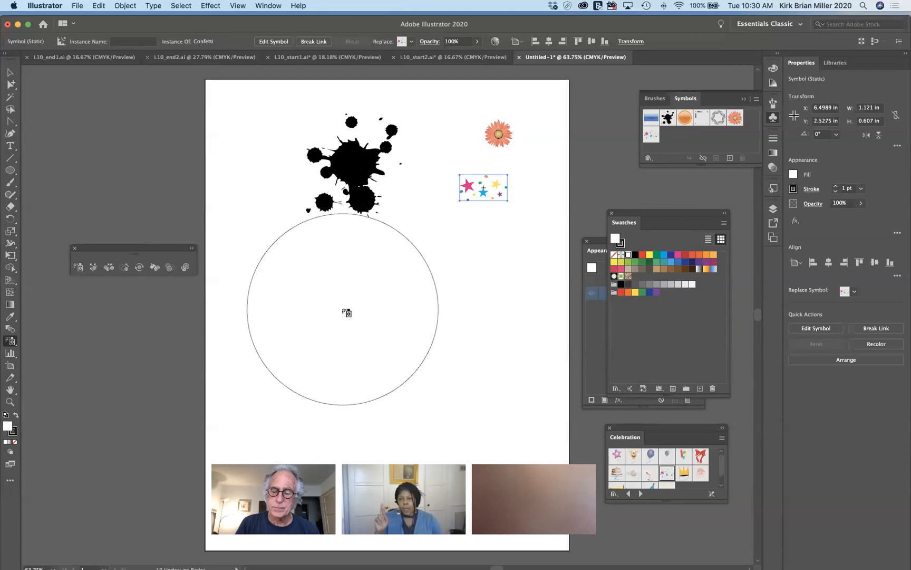
pyautogui.press('[')
pyautogui.press('[')
pyautogui.press('[')
pyautogui.press('[')
pyautogui.press('[')
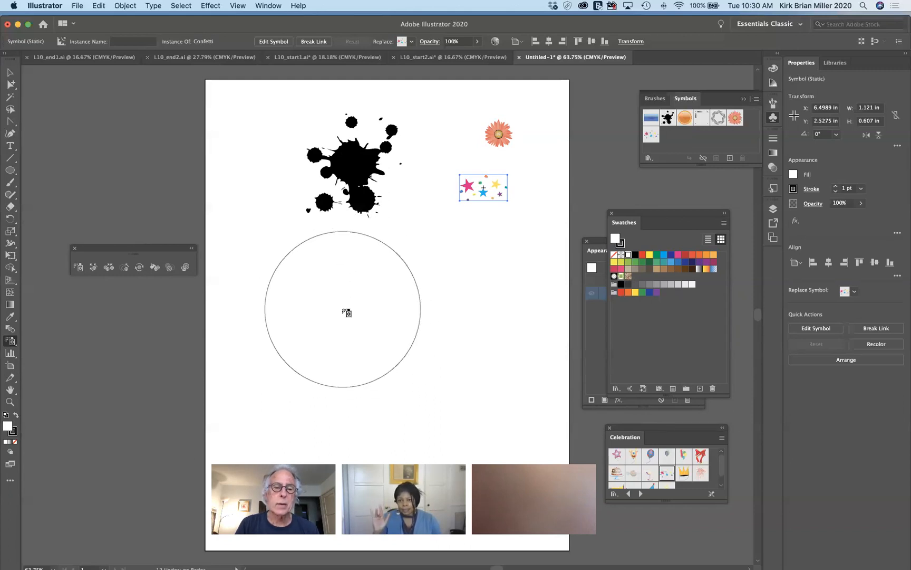
pyautogui.press('[')
pyautogui.press('[')
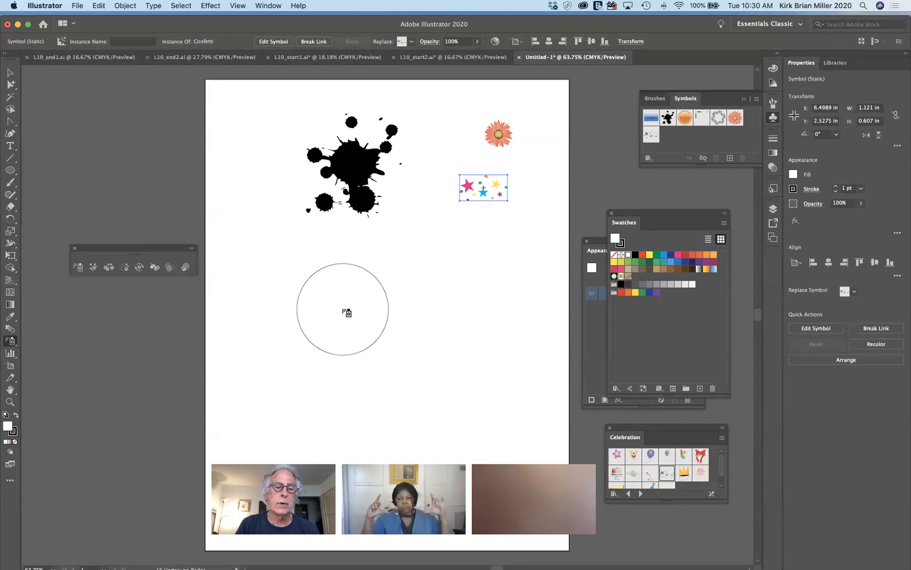
pyautogui.press(']')
pyautogui.press(']')
pyautogui.press(']')
pyautogui.press(']')
pyautogui.press(']')
pyautogui.press(']')
pyautogui.press(']')
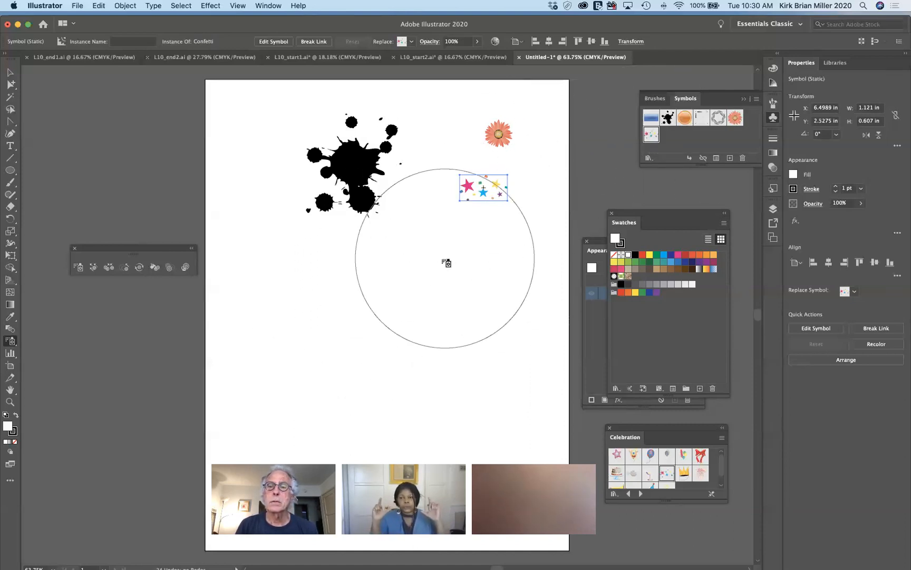
# Spray Confetti symbols in a winding stroke across the page, with extra bursts in the gaps and below the black splatter.
pyautogui.moveTo(296, 285)
pyautogui.mouseDown()
pyautogui.moveTo(446, 280)
pyautogui.moveTo(366, 310)
pyautogui.moveTo(333, 350)
pyautogui.moveTo(460, 407)
pyautogui.mouseUp()
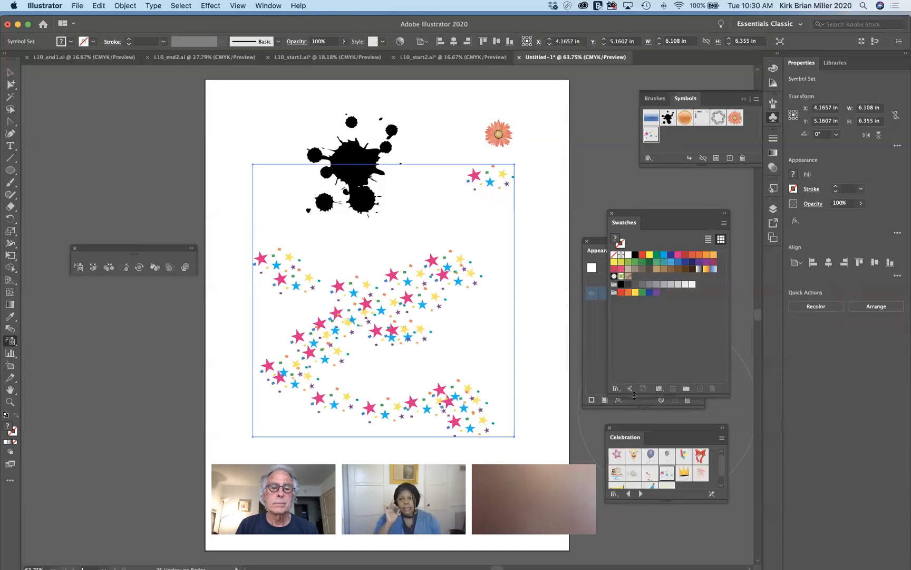
pyautogui.moveTo(479, 235); pyautogui.dragTo(467, 225)
pyautogui.moveTo(343, 345)
pyautogui.mouseDown()
pyautogui.moveTo(342, 356)
pyautogui.moveTo(413, 360)
pyautogui.moveTo(467, 345)
pyautogui.mouseUp()
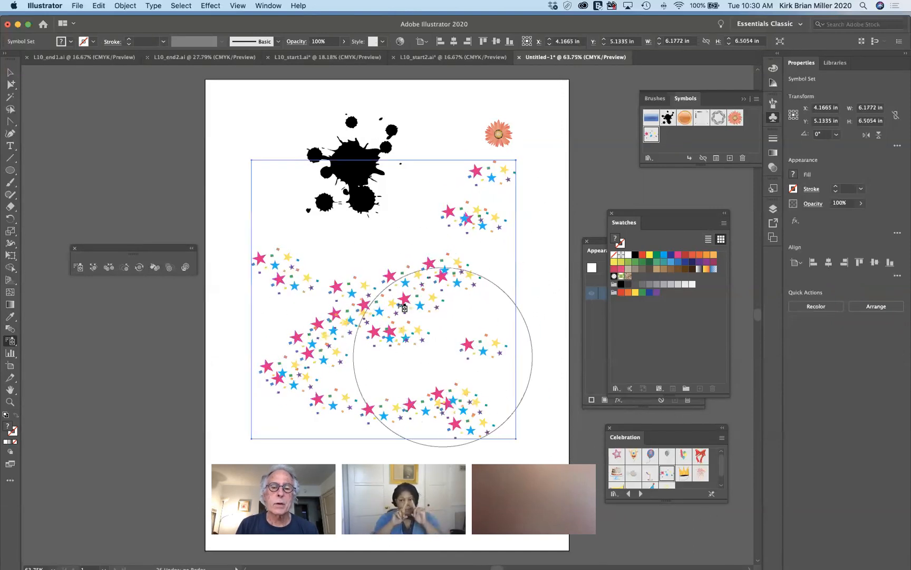
pyautogui.moveTo(366, 230); pyautogui.dragTo(369, 237)
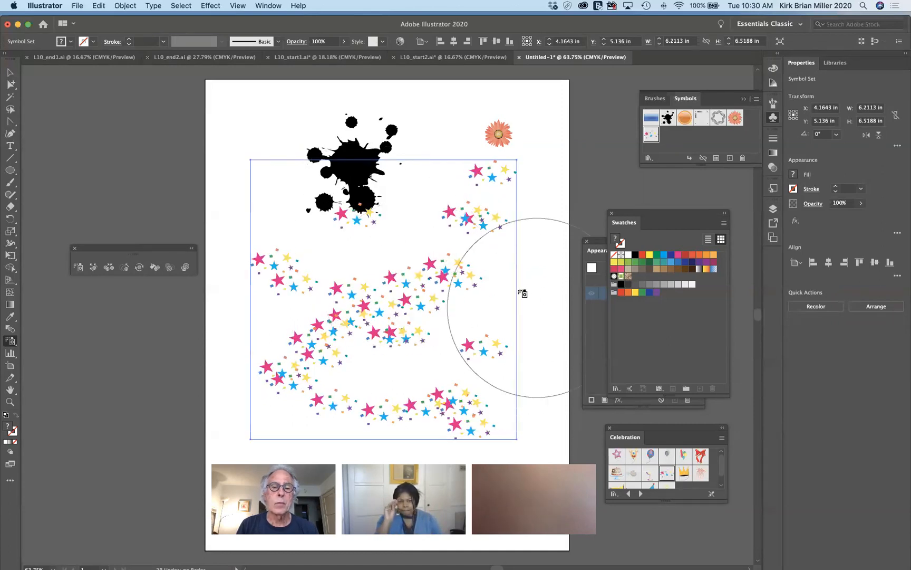
pyautogui.moveTo(286, 196)
pyautogui.mouseDown()
pyautogui.moveTo(301, 234)
pyautogui.moveTo(349, 244)
pyautogui.moveTo(346, 320)
pyautogui.mouseUp()
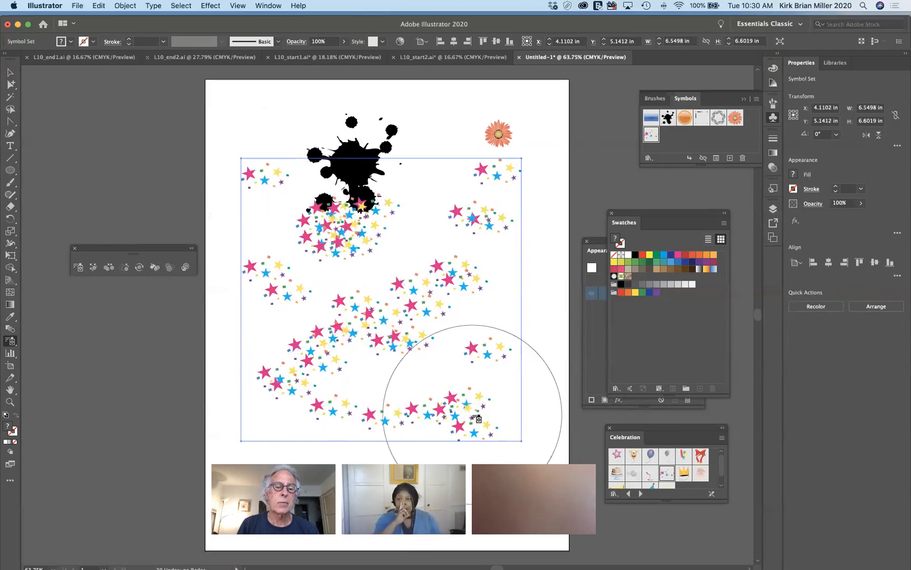
# Undo all the Confetti sprays back to the single placed instance.
pyautogui.press('super+z')
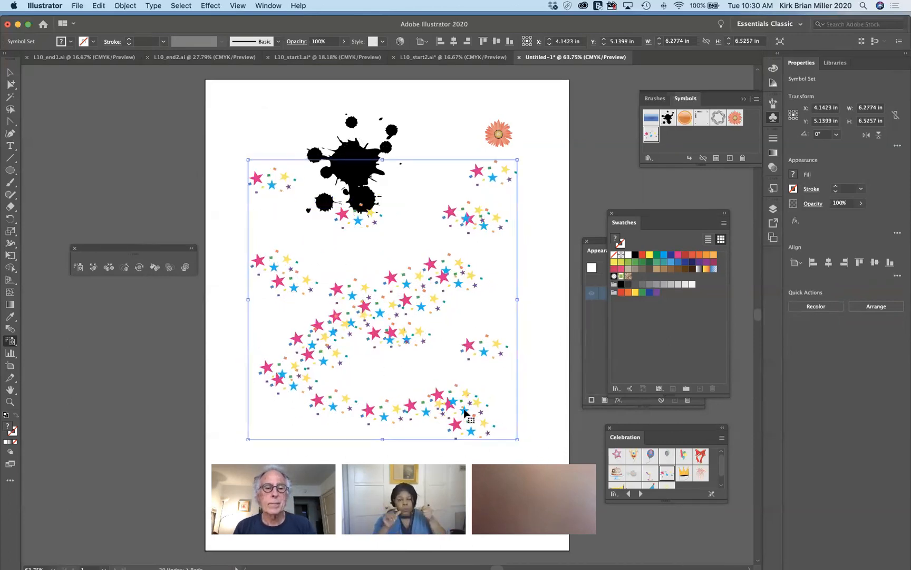
pyautogui.press('super+z')
pyautogui.press('super+z')
pyautogui.press('super+z')
pyautogui.press('super+z')
pyautogui.press('super+z')
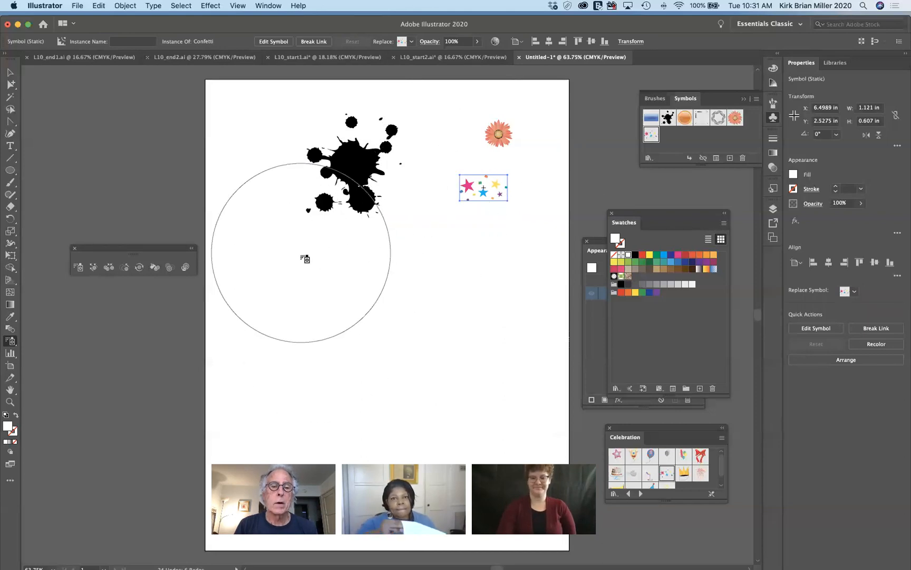
# Spray a sparser set of Confetti symbols across the middle of the page with several quick strokes.
pyautogui.moveTo(302, 279)
pyautogui.mouseDown()
pyautogui.moveTo(386, 302)
pyautogui.moveTo(401, 293)
pyautogui.mouseUp()
pyautogui.moveTo(436, 254)
pyautogui.mouseDown()
pyautogui.moveTo(421, 302)
pyautogui.moveTo(315, 377)
pyautogui.moveTo(364, 401)
pyautogui.mouseUp()
pyautogui.moveTo(473, 397)
pyautogui.mouseDown()
pyautogui.moveTo(486, 359)
pyautogui.moveTo(472, 305)
pyautogui.moveTo(459, 308)
pyautogui.mouseUp()
pyautogui.moveTo(447, 315); pyautogui.dragTo(387, 399)
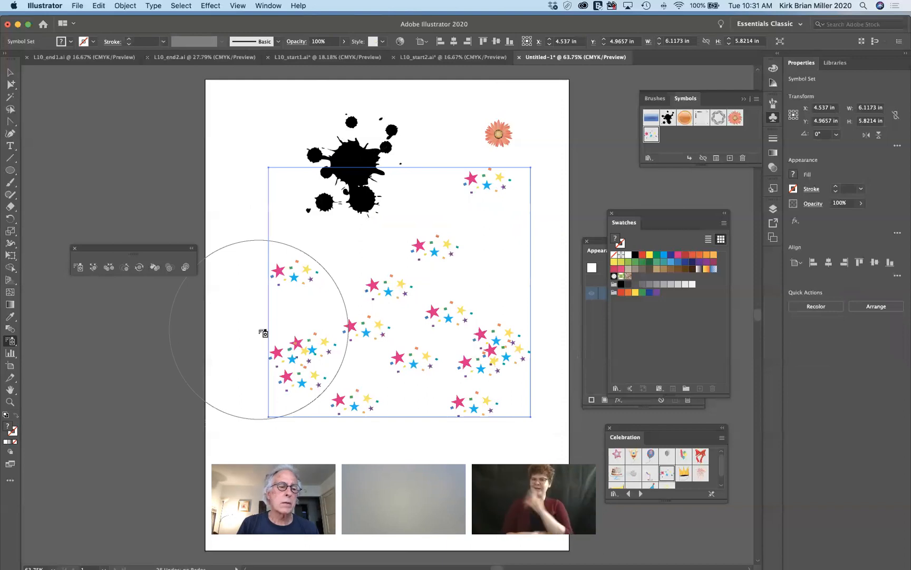
# Shift several Confetti clusters to new positions using the Symbol Shifter with a much smaller brush.
pyautogui.click(94, 269)
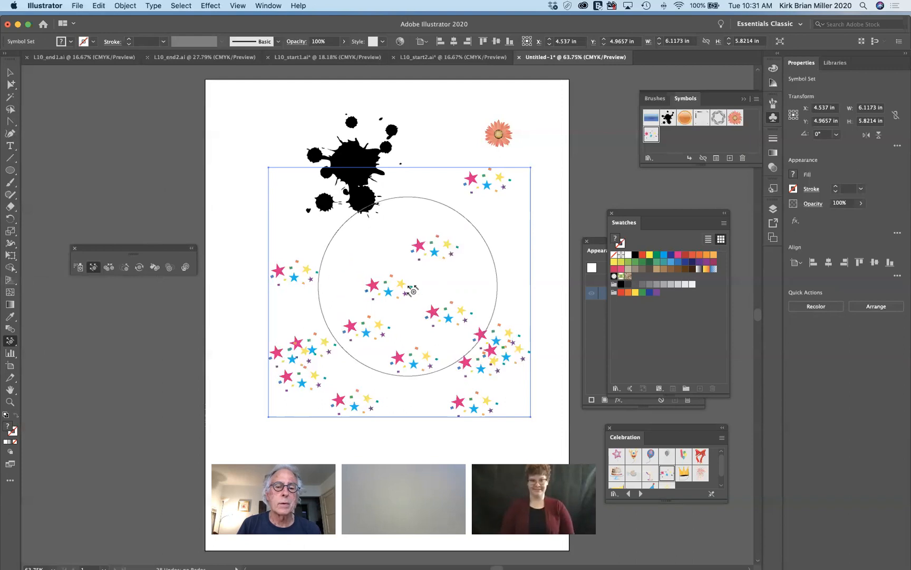
pyautogui.press('[')
pyautogui.press('[')
pyautogui.press('[')
pyautogui.press('[')
pyautogui.press('[')
pyautogui.press('[')
pyautogui.press('[')
pyautogui.press('[')
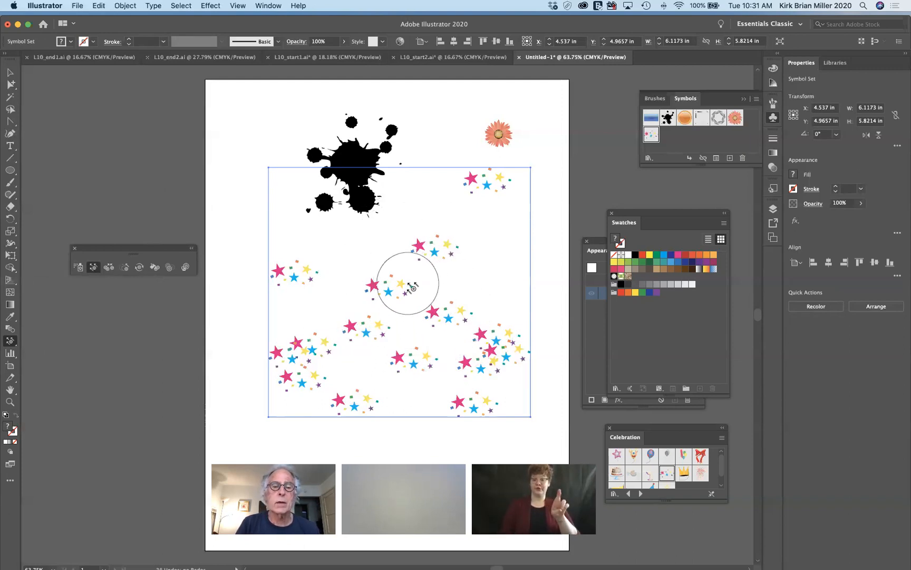
pyautogui.moveTo(415, 285)
pyautogui.mouseDown()
pyautogui.moveTo(449, 240)
pyautogui.moveTo(427, 246)
pyautogui.moveTo(420, 234)
pyautogui.mouseUp()
pyautogui.moveTo(437, 315)
pyautogui.mouseDown()
pyautogui.moveTo(483, 272)
pyautogui.moveTo(487, 301)
pyautogui.moveTo(504, 320)
pyautogui.moveTo(506, 277)
pyautogui.mouseUp()
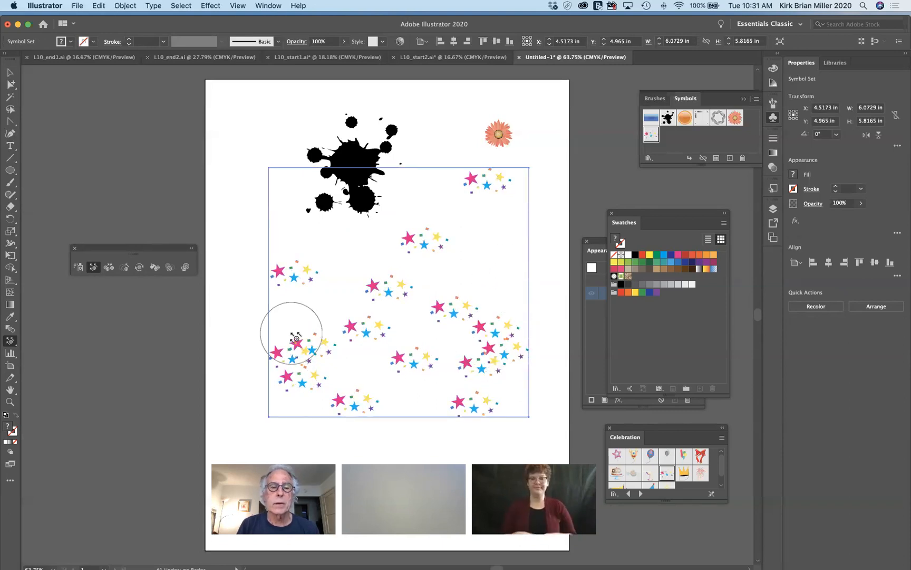
pyautogui.moveTo(302, 354); pyautogui.dragTo(297, 321)
pyautogui.moveTo(297, 379); pyautogui.dragTo(295, 411)
pyautogui.moveTo(350, 405); pyautogui.dragTo(350, 390)
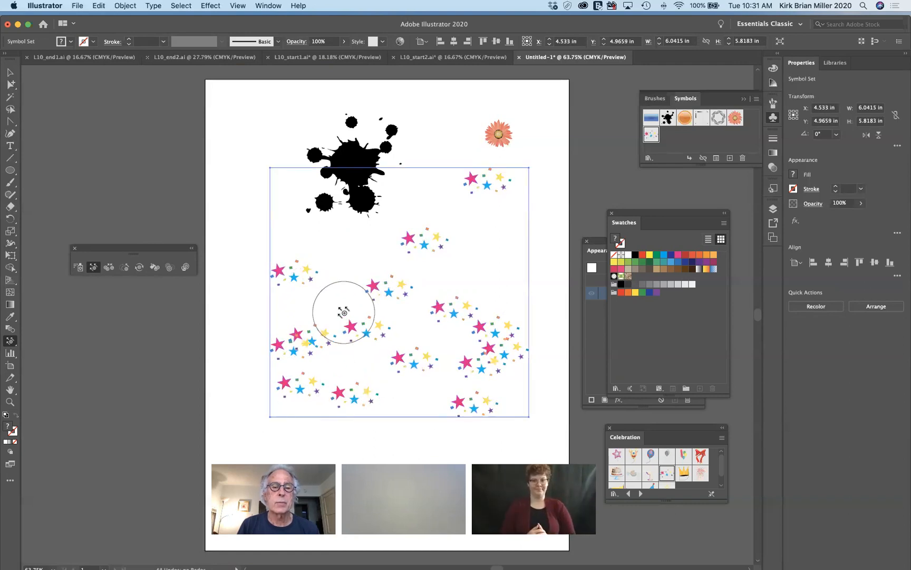
# Pull the Confetti clusters near the page's right side together using the Symbol Scruncher with a slightly enlarged brush.
pyautogui.click(109, 266)
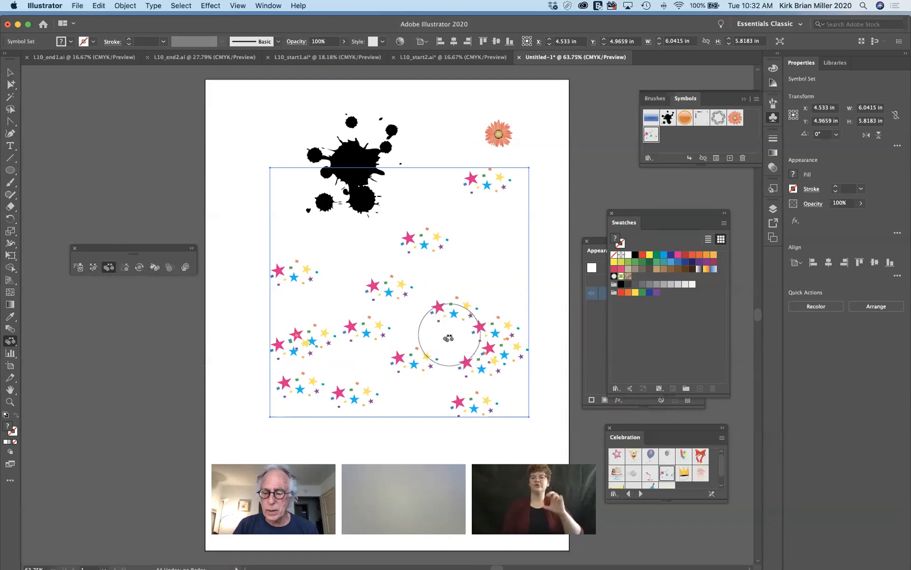
pyautogui.press(']')
pyautogui.press(']')
pyautogui.press(']')
pyautogui.press(']')
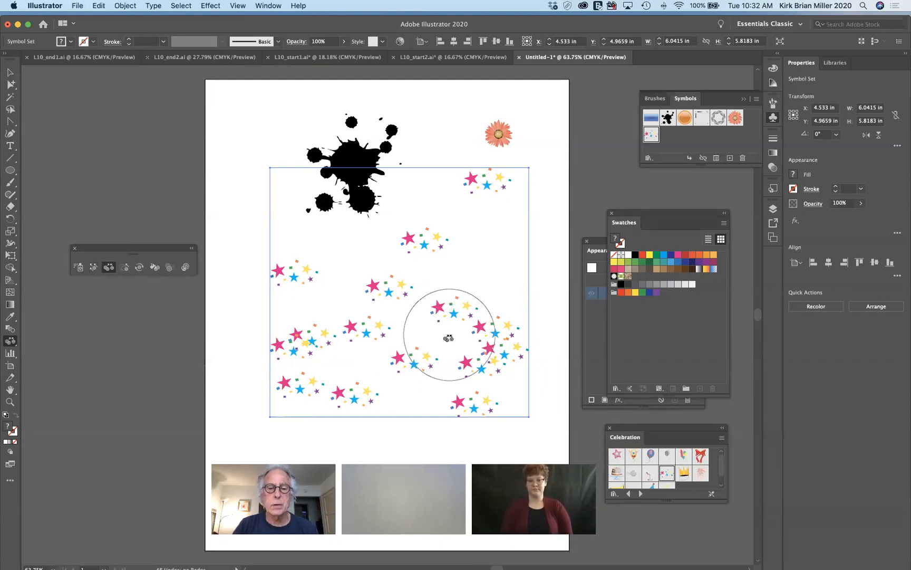
pyautogui.moveTo(451, 333)
pyautogui.mouseDown()
pyautogui.moveTo(481, 336)
pyautogui.moveTo(461, 330)
pyautogui.mouseUp()
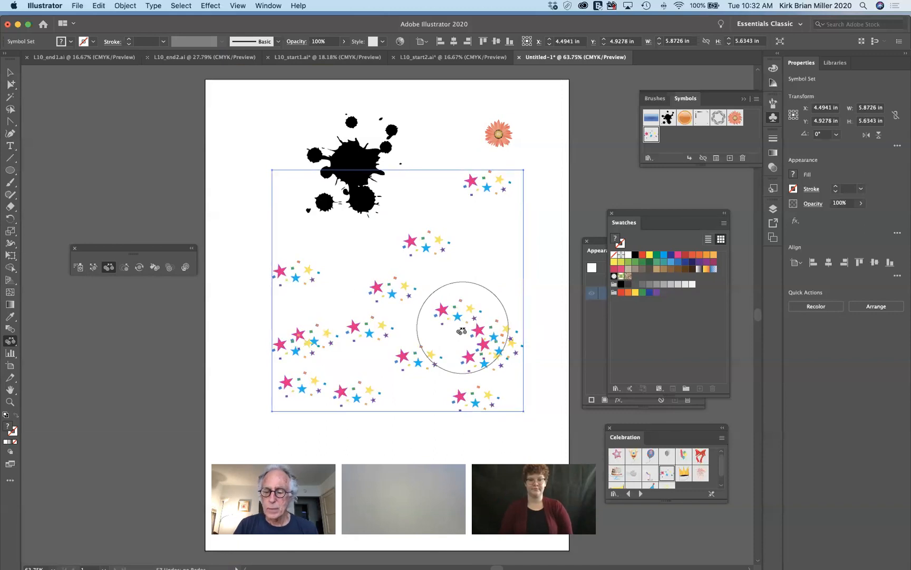
# Enlarge the Symbol Scruncher's brush further and scrunch the Confetti clusters around the middle of the page.
pyautogui.press(']')
pyautogui.press(']')
pyautogui.press(']')
pyautogui.press(']')
pyautogui.press(']')
pyautogui.moveTo(469, 326); pyautogui.dragTo(469, 326)
pyautogui.moveTo(409, 267)
pyautogui.mouseDown()
pyautogui.moveTo(393, 306)
pyautogui.moveTo(341, 340)
pyautogui.mouseUp()
pyautogui.moveTo(400, 318); pyautogui.dragTo(409, 322)
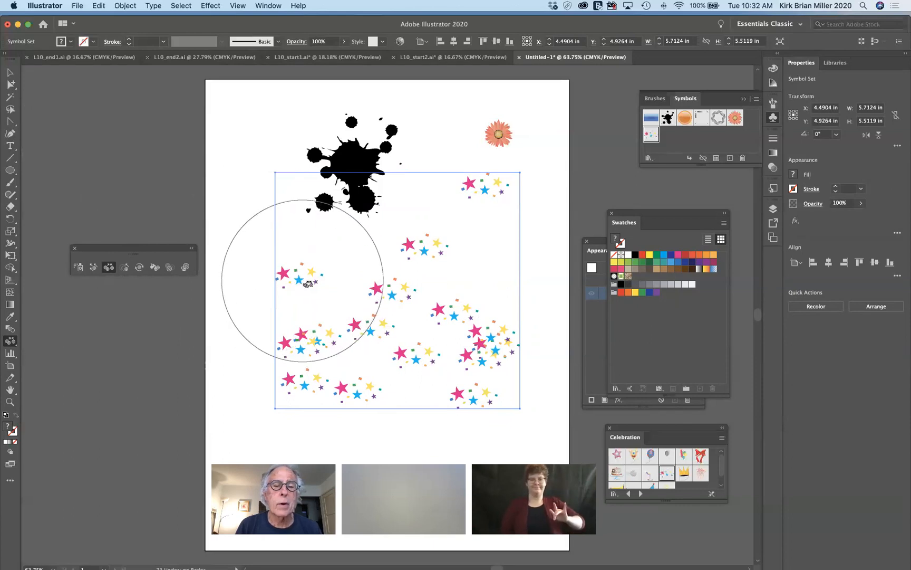
# Delete the Confetti symbol set and spray many Gerbera symbols across the middle of the page.
pyautogui.click(14, 72)
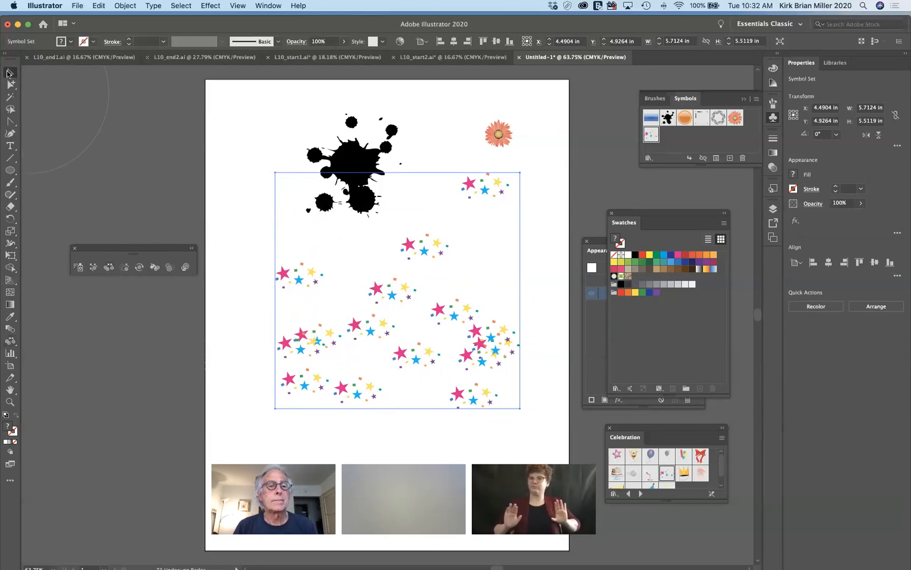
pyautogui.press('Delete')
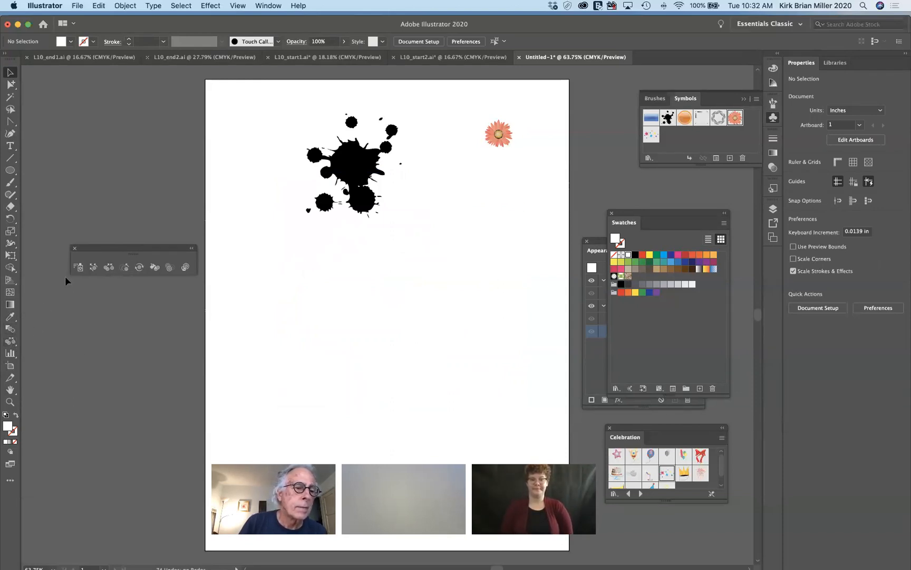
pyautogui.click(78, 268)
pyautogui.moveTo(316, 293)
pyautogui.mouseDown()
pyautogui.moveTo(383, 316)
pyautogui.moveTo(470, 288)
pyautogui.moveTo(505, 334)
pyautogui.moveTo(441, 314)
pyautogui.moveTo(383, 340)
pyautogui.moveTo(336, 382)
pyautogui.moveTo(339, 352)
pyautogui.moveTo(282, 323)
pyautogui.moveTo(369, 326)
pyautogui.moveTo(371, 359)
pyautogui.moveTo(413, 373)
pyautogui.moveTo(470, 325)
pyautogui.moveTo(410, 317)
pyautogui.moveTo(391, 261)
pyautogui.moveTo(378, 364)
pyautogui.moveTo(395, 356)
pyautogui.moveTo(489, 401)
pyautogui.mouseUp()
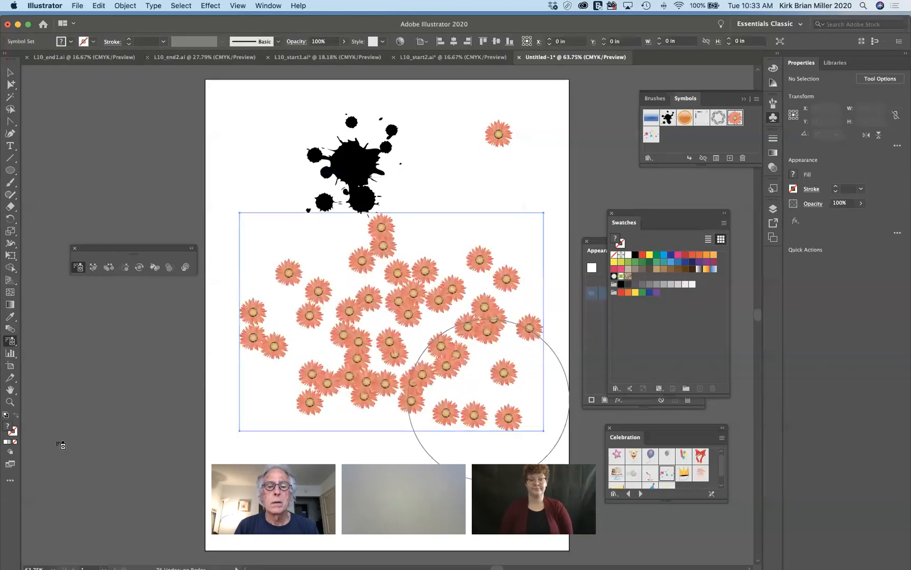
# Move groups of sprayed Gerberas outward in different directions with the Symbol Shifter.
pyautogui.click(94, 267)
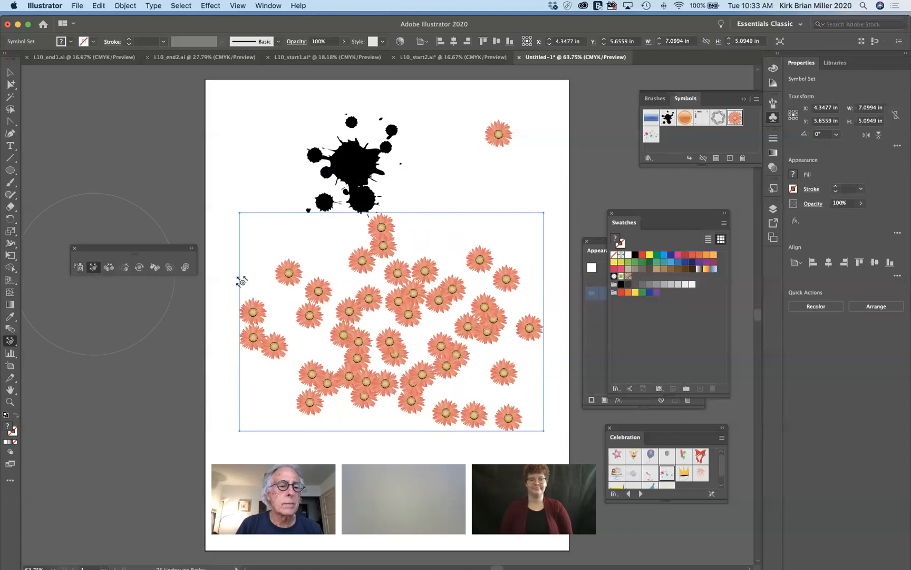
pyautogui.moveTo(291, 275); pyautogui.dragTo(271, 278)
pyautogui.moveTo(360, 266); pyautogui.dragTo(357, 237)
pyautogui.moveTo(440, 301); pyautogui.dragTo(455, 279)
pyautogui.moveTo(386, 354)
pyautogui.mouseDown()
pyautogui.moveTo(337, 391)
pyautogui.moveTo(278, 400)
pyautogui.moveTo(274, 379)
pyautogui.mouseUp()
# Pull the sprayed Gerberas together with the Symbol Scruncher, and spread them apart across the full page width.
pyautogui.click(108, 267)
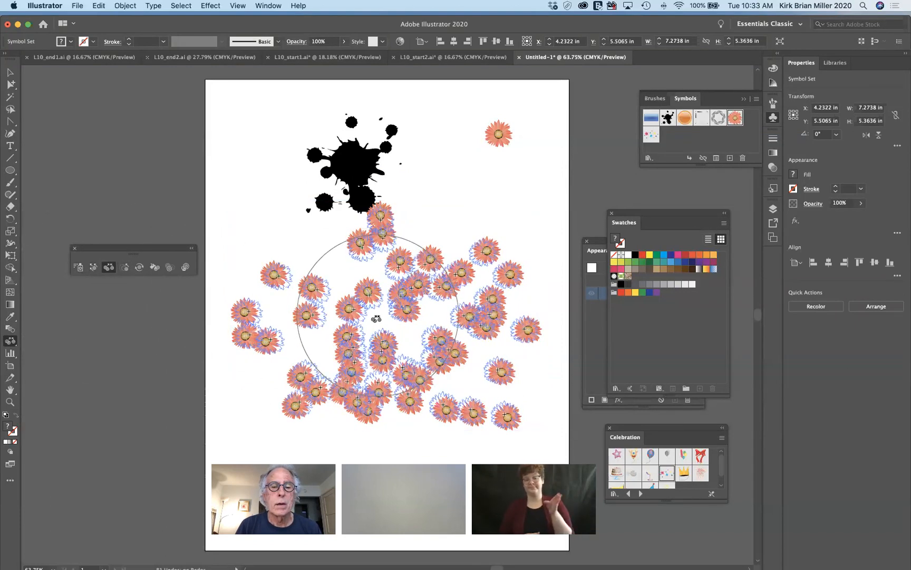
pyautogui.moveTo(376, 319)
pyautogui.mouseDown()
pyautogui.moveTo(375, 356)
pyautogui.moveTo(392, 332)
pyautogui.moveTo(337, 363)
pyautogui.mouseUp()
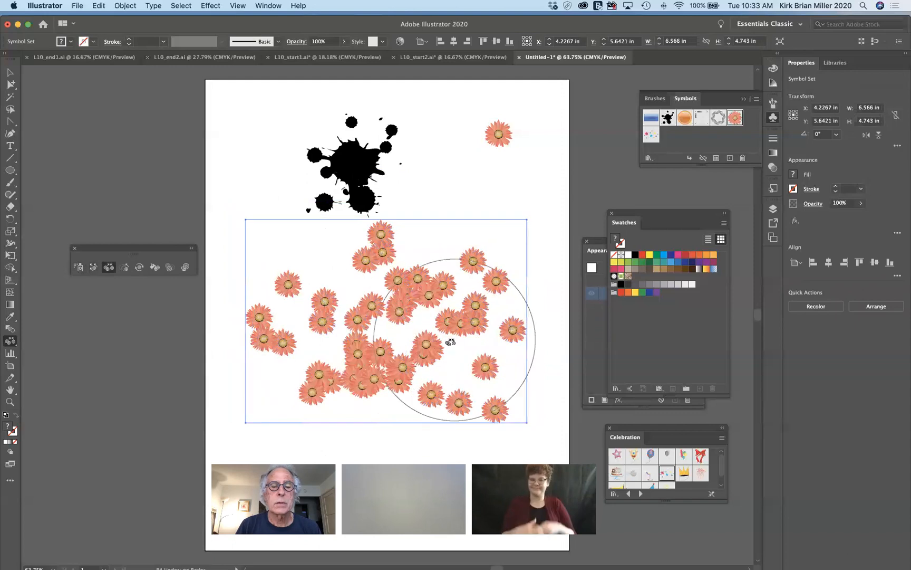
pyautogui.moveTo(465, 347)
pyautogui.mouseDown()
pyautogui.moveTo(449, 365)
pyautogui.moveTo(424, 327)
pyautogui.mouseUp()
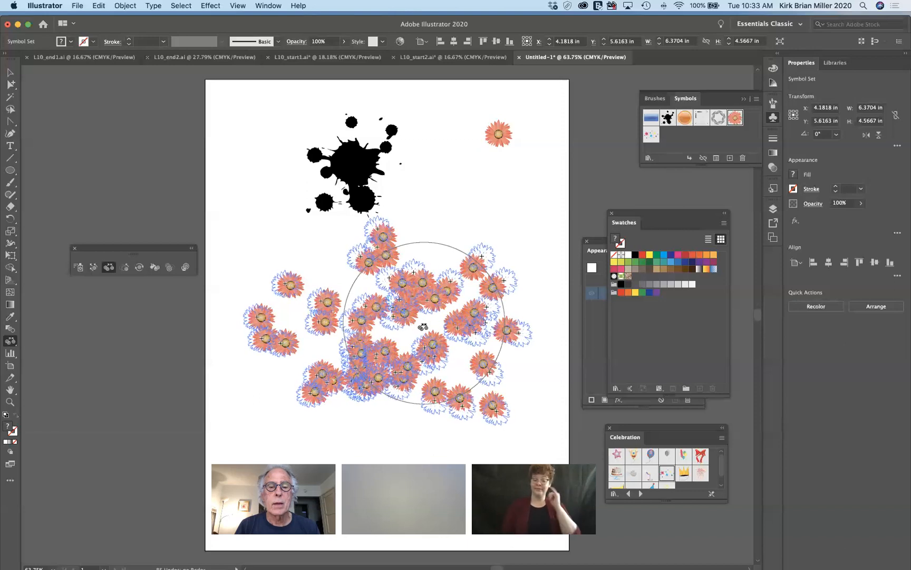
pyautogui.moveTo(424, 327); pyautogui.dragTo(423, 326)
pyautogui.moveTo(314, 357); pyautogui.dragTo(311, 361)
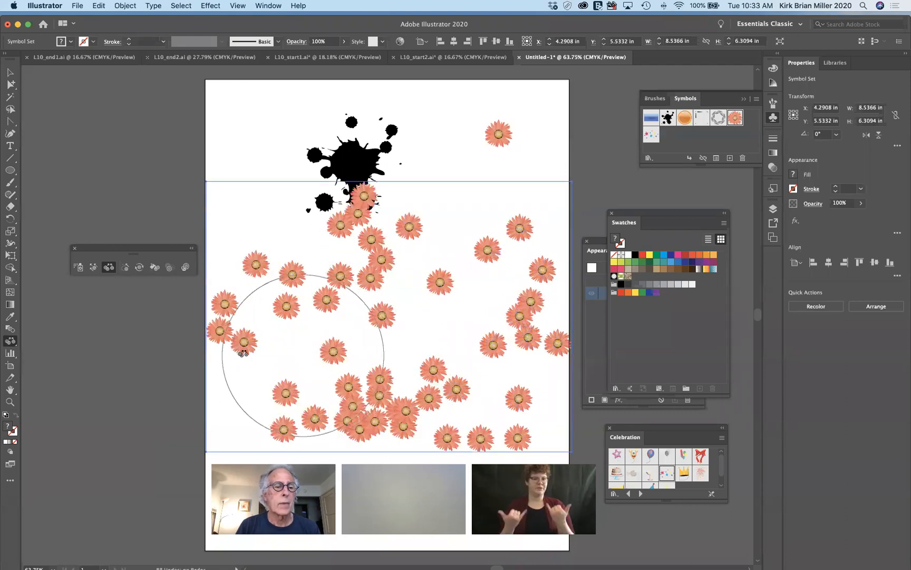
# Enlarge the Gerberas below the black splatter with the Symbol Sizer.
pyautogui.click(127, 269)
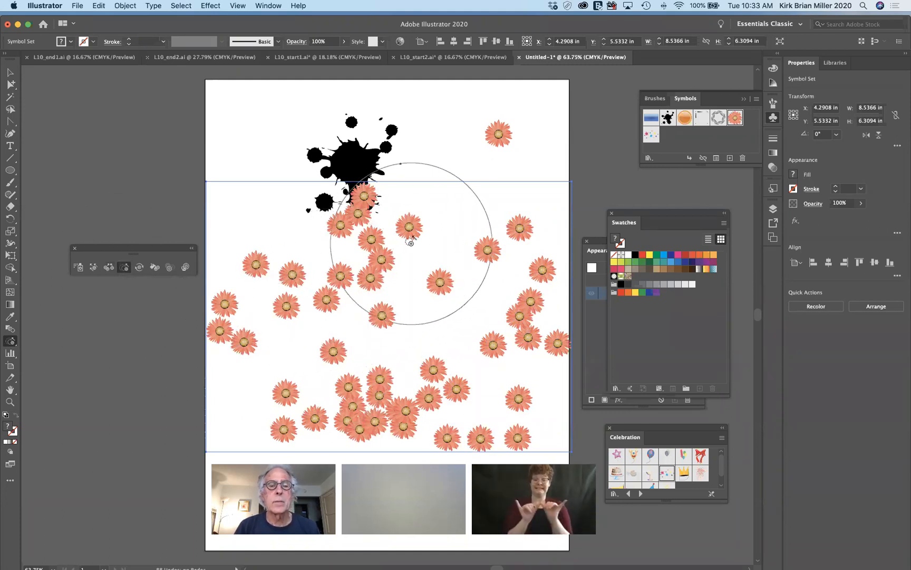
pyautogui.moveTo(411, 240); pyautogui.dragTo(350, 267)
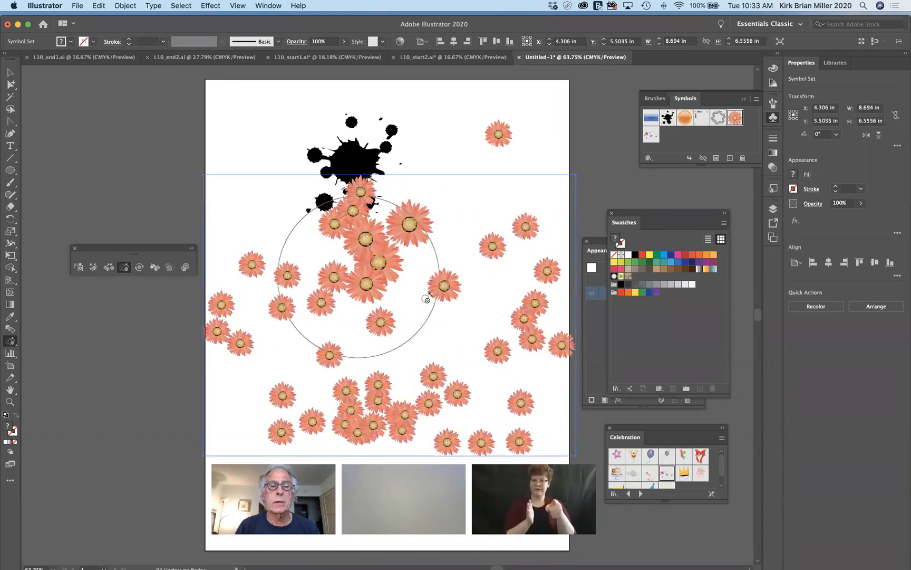
# Reduce the Symbol Sizer's brush diameter and greatly enlarge the single Gerbera between the clustered Gerberas and the page's right edge.
pyautogui.press('[')
pyautogui.press('[')
pyautogui.press('[')
pyautogui.press('[')
pyautogui.press('[')
pyautogui.press('[')
pyautogui.press('[')
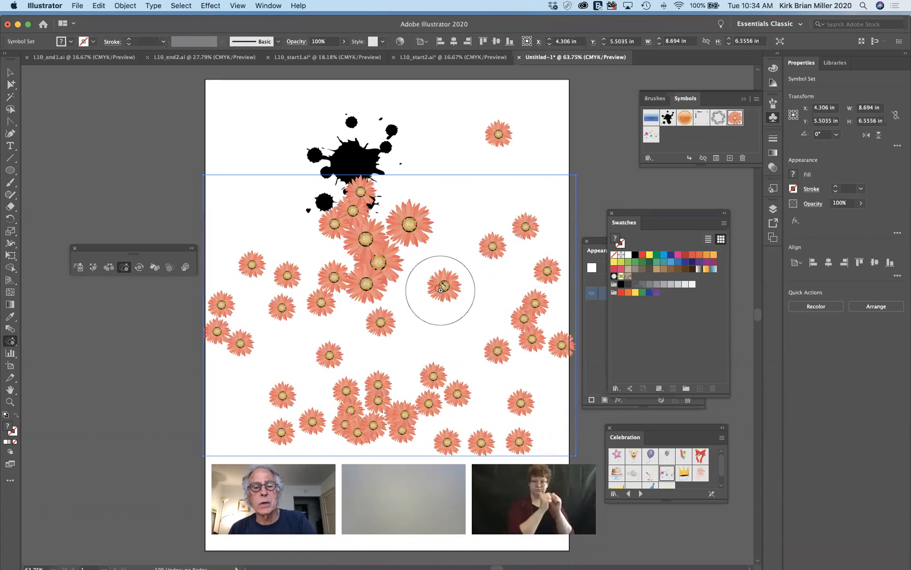
pyautogui.press('[')
pyautogui.moveTo(441, 289); pyautogui.dragTo(444, 287)
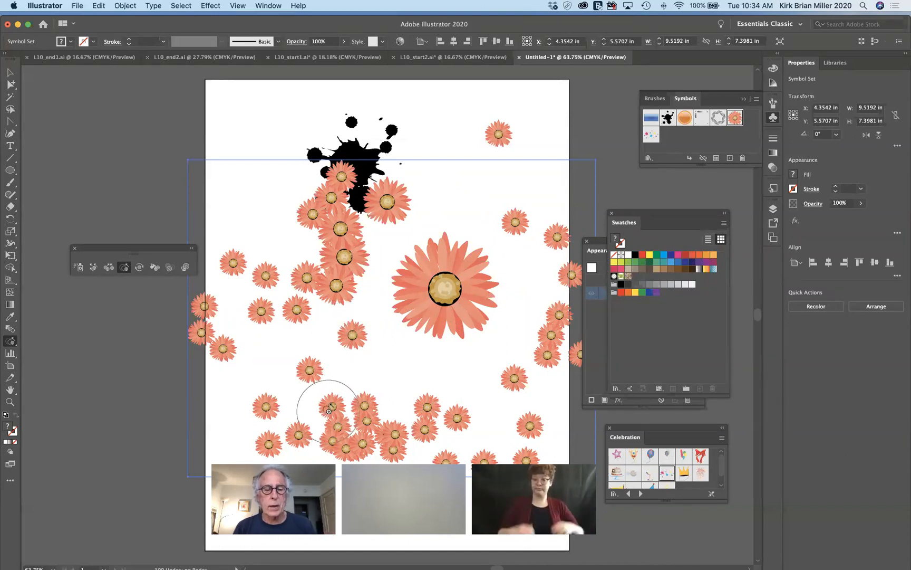
# Shrink several small Gerberas in the lower left part of the page with the Symbol Sizer.
pyautogui.moveTo(338, 408); pyautogui.dragTo(339, 404)
pyautogui.moveTo(297, 380); pyautogui.dragTo(295, 376)
pyautogui.moveTo(259, 284); pyautogui.dragTo(264, 286)
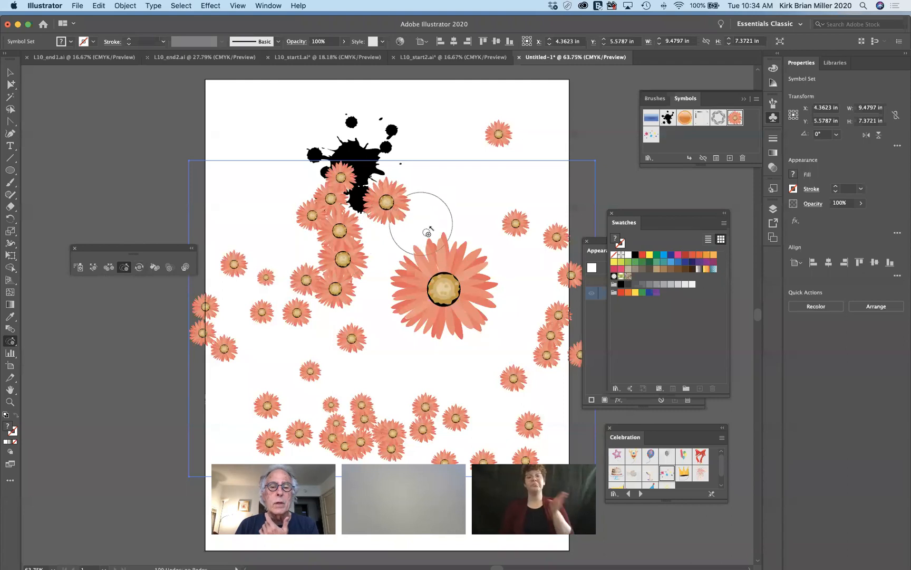
pyautogui.moveTo(445, 244)
pyautogui.mouseDown()
pyautogui.moveTo(435, 259)
pyautogui.moveTo(404, 261)
pyautogui.moveTo(385, 287)
pyautogui.moveTo(386, 322)
pyautogui.mouseUp()
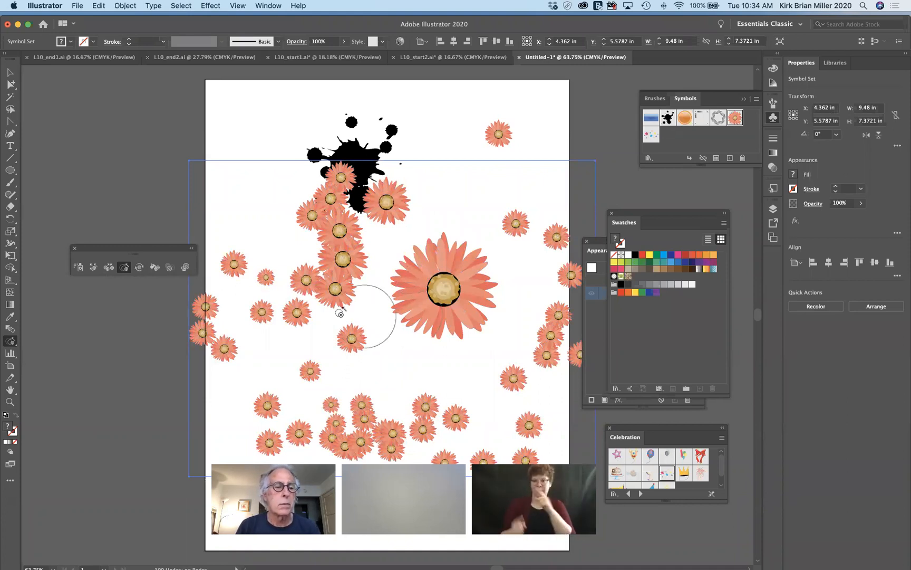
# Tint the large Gerbera and several smaller ones across the page with a green fill using the Symbol Stainer.
pyautogui.click(154, 266)
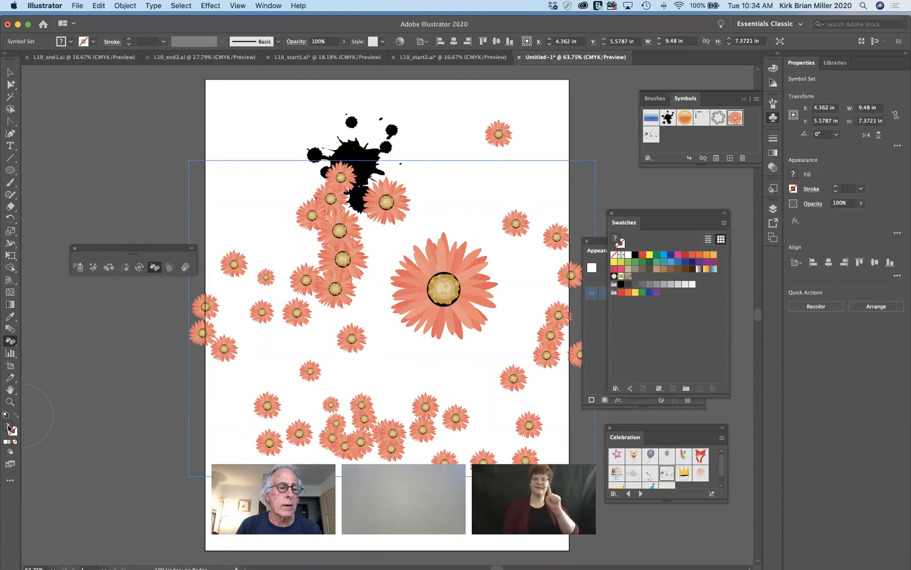
pyautogui.click(657, 256)
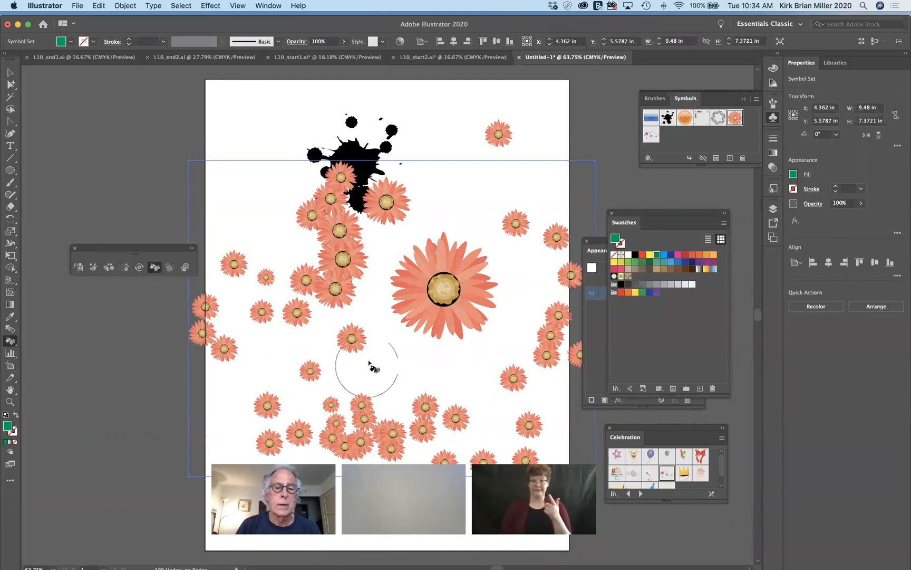
pyautogui.click(442, 277)
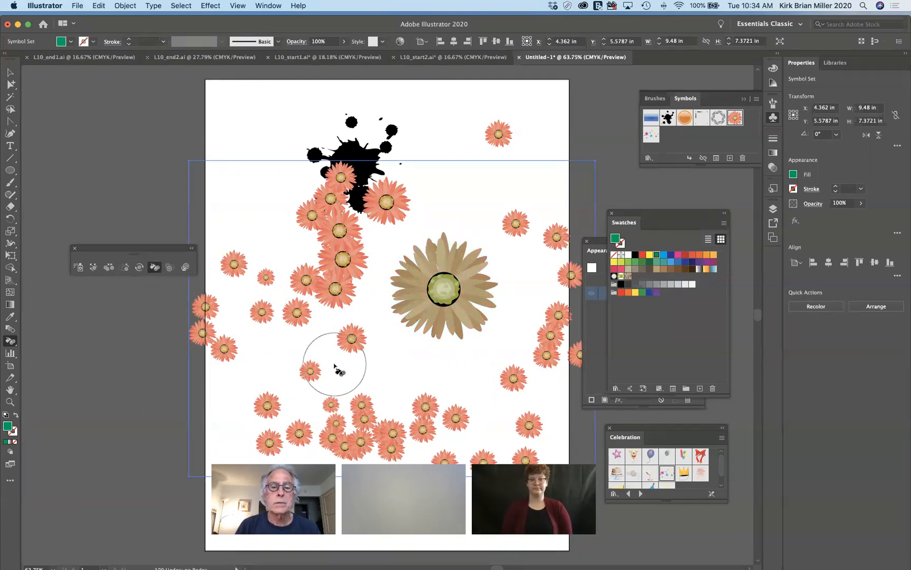
pyautogui.moveTo(300, 306)
pyautogui.mouseDown()
pyautogui.moveTo(262, 380)
pyautogui.moveTo(268, 421)
pyautogui.mouseUp()
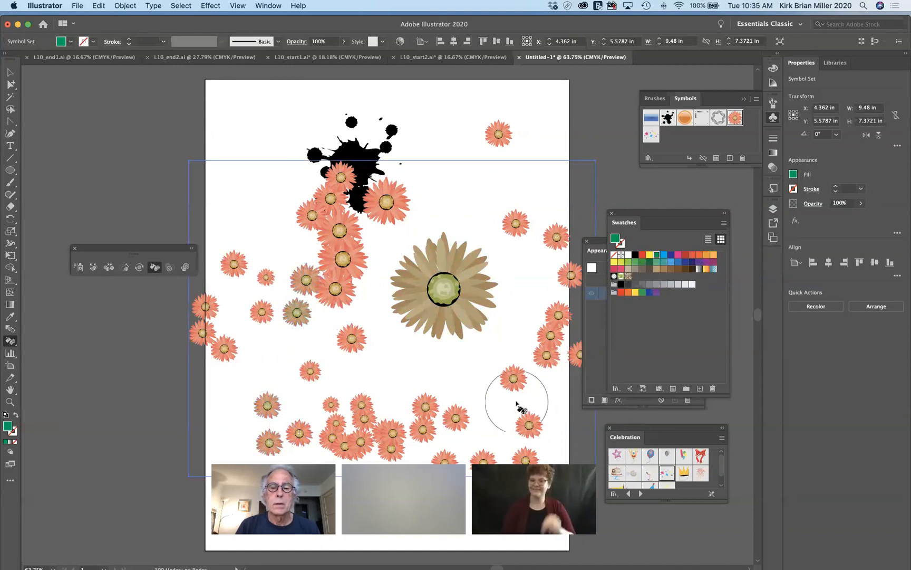
pyautogui.click(526, 428)
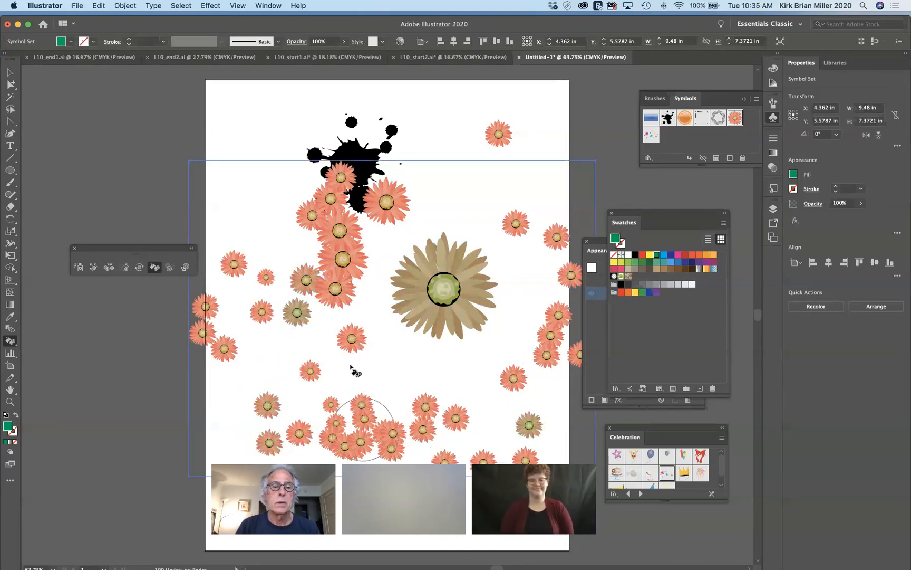
pyautogui.click(328, 200)
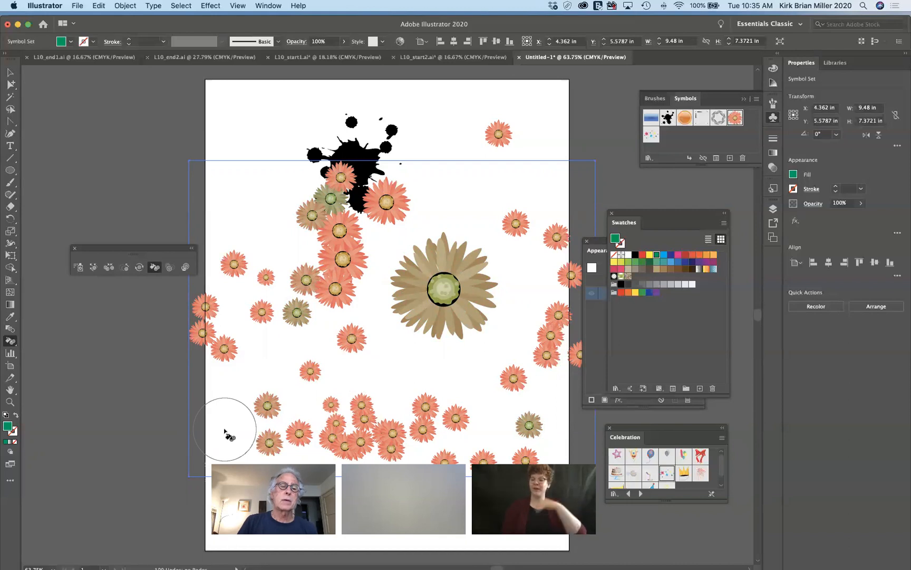
# Fade the Gerberas by the black splatter, at the page's lower left and the large one with a bigger Symbol Screener brush, and restore some opacity.
pyautogui.click(169, 268)
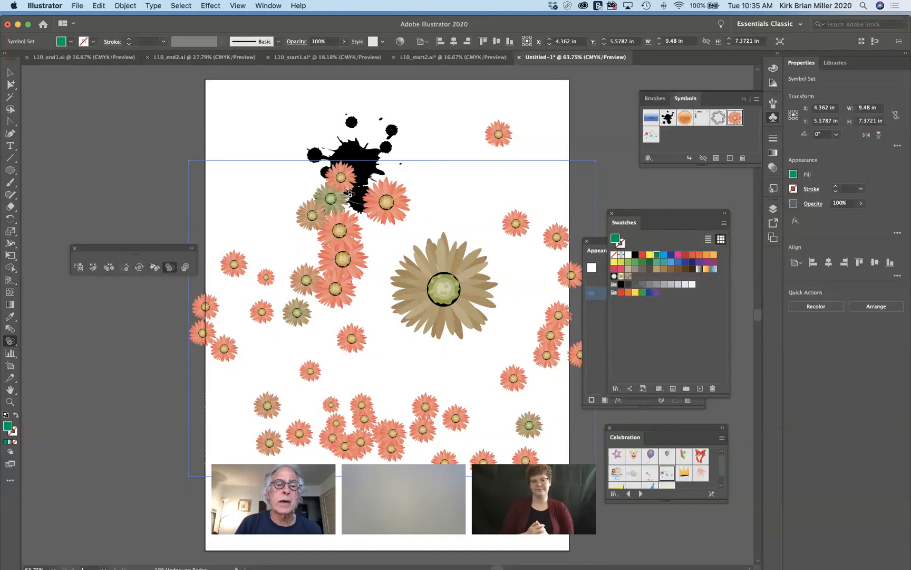
pyautogui.press(']')
pyautogui.press(']')
pyautogui.press(']')
pyautogui.press(']')
pyautogui.press(']')
pyautogui.press(']')
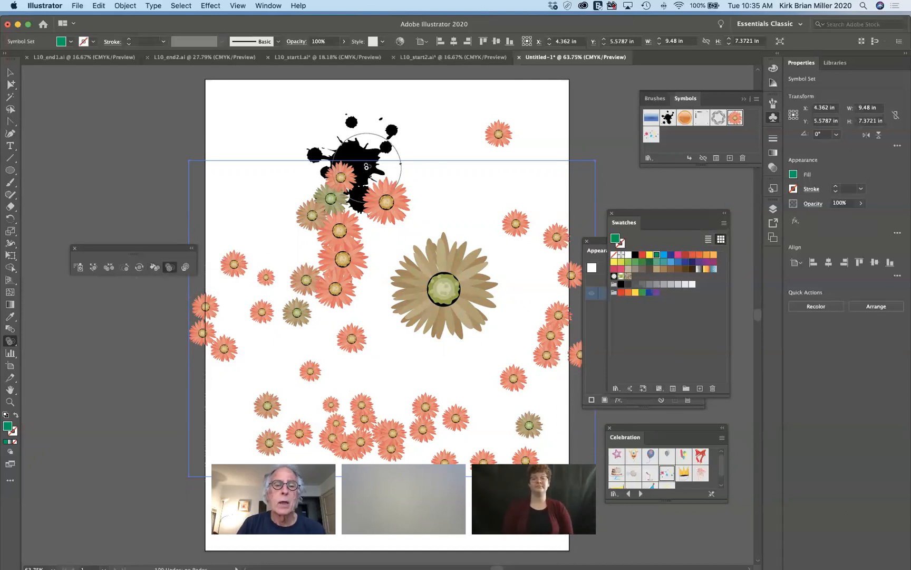
pyautogui.moveTo(367, 166)
pyautogui.mouseDown()
pyautogui.moveTo(332, 183)
pyautogui.moveTo(325, 198)
pyautogui.moveTo(331, 209)
pyautogui.moveTo(393, 223)
pyautogui.mouseUp()
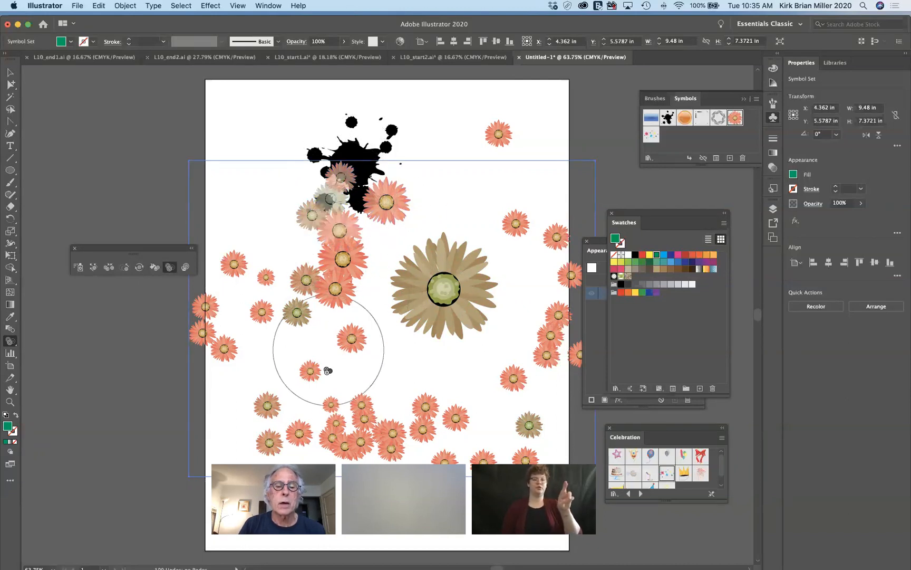
pyautogui.click(372, 439)
pyautogui.moveTo(302, 452)
pyautogui.mouseDown()
pyautogui.moveTo(299, 433)
pyautogui.moveTo(264, 444)
pyautogui.moveTo(373, 443)
pyautogui.mouseUp()
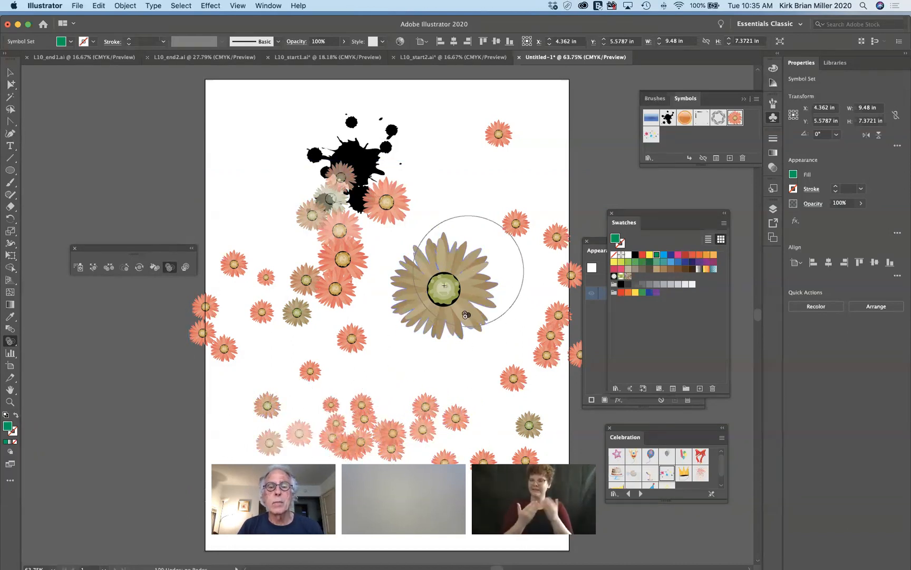
pyautogui.moveTo(480, 309); pyautogui.dragTo(413, 367)
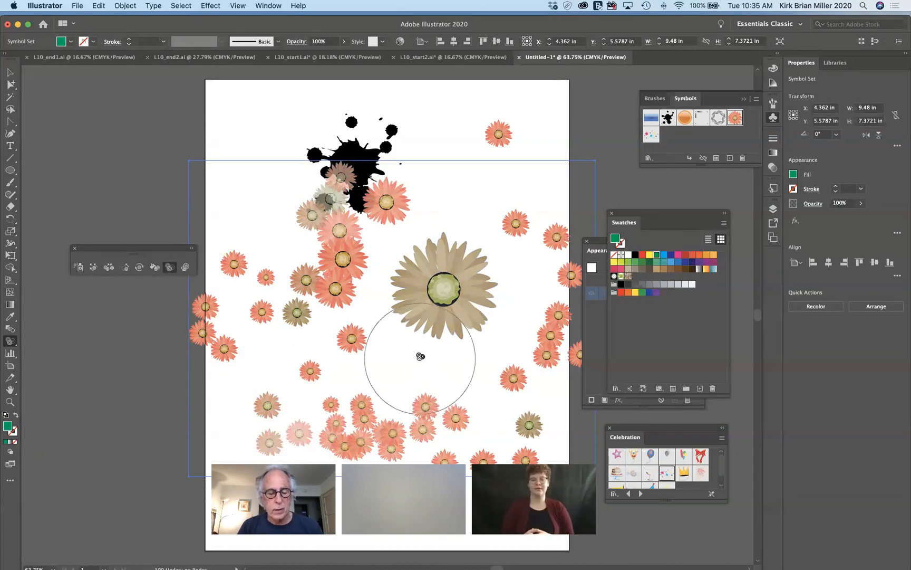
pyautogui.keyDown('alt'); pyautogui.click(462, 261); pyautogui.keyUp('alt')
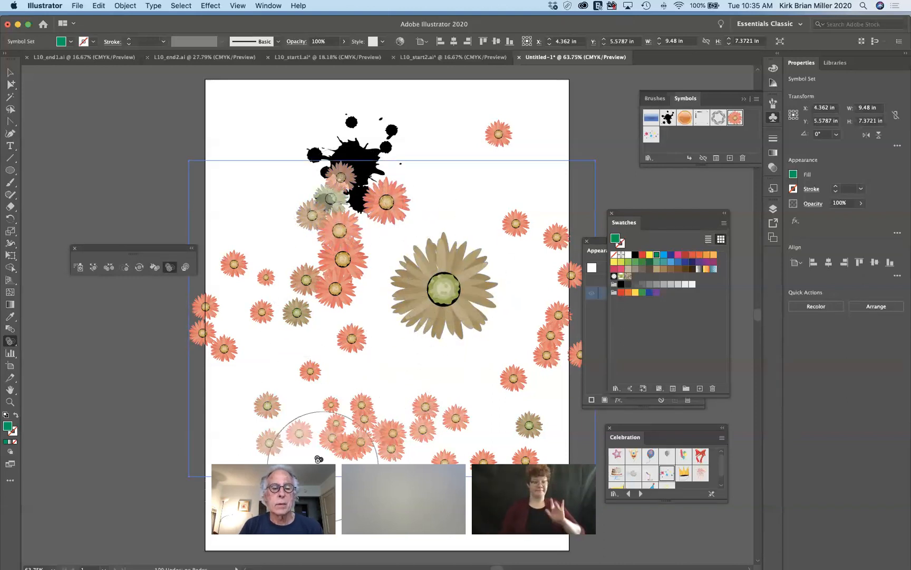
pyautogui.keyDown('alt'); pyautogui.click(288, 450); pyautogui.keyUp('alt')
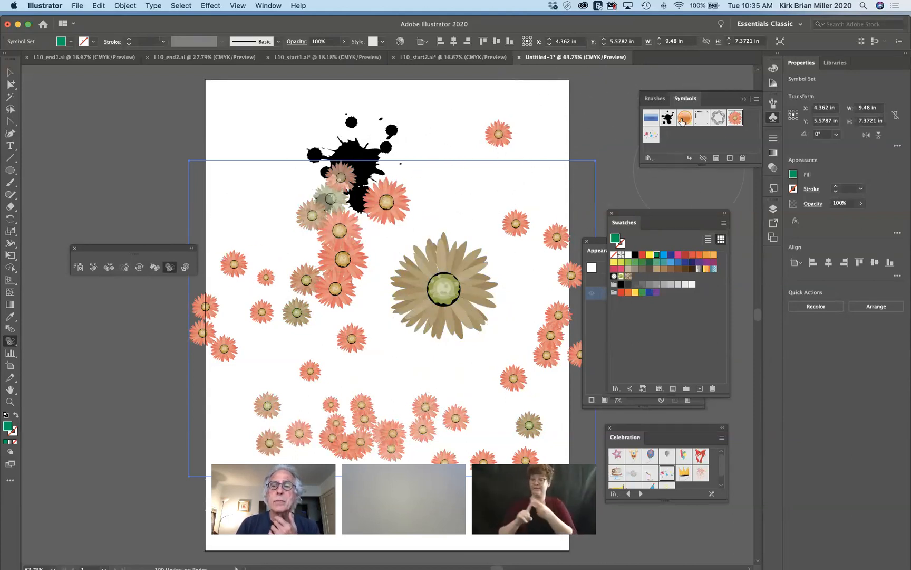
# Place a second Vector Grime splatter at the top of the page, and fade it and bring it back to full opacity with the Symbol Screener.
pyautogui.moveTo(669, 118); pyautogui.dragTo(451, 117)
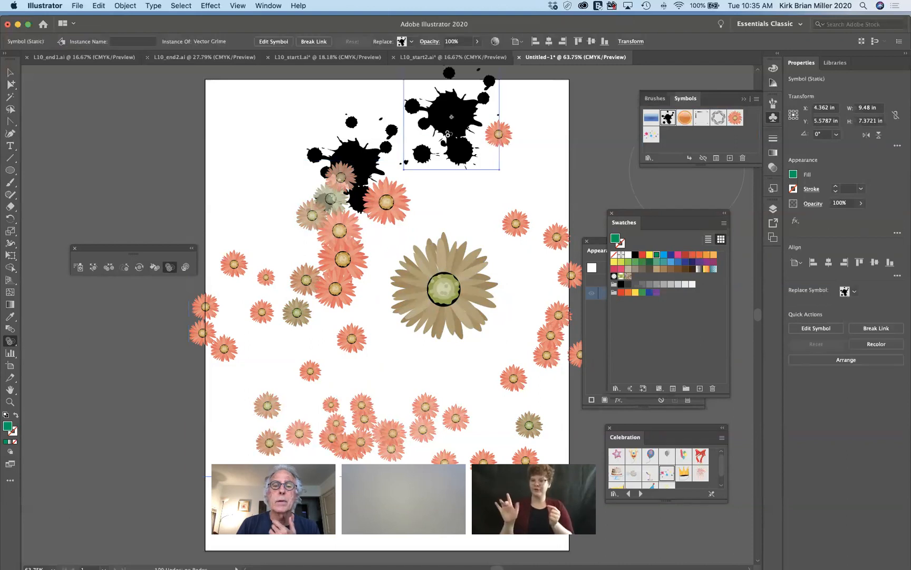
pyautogui.click(454, 165)
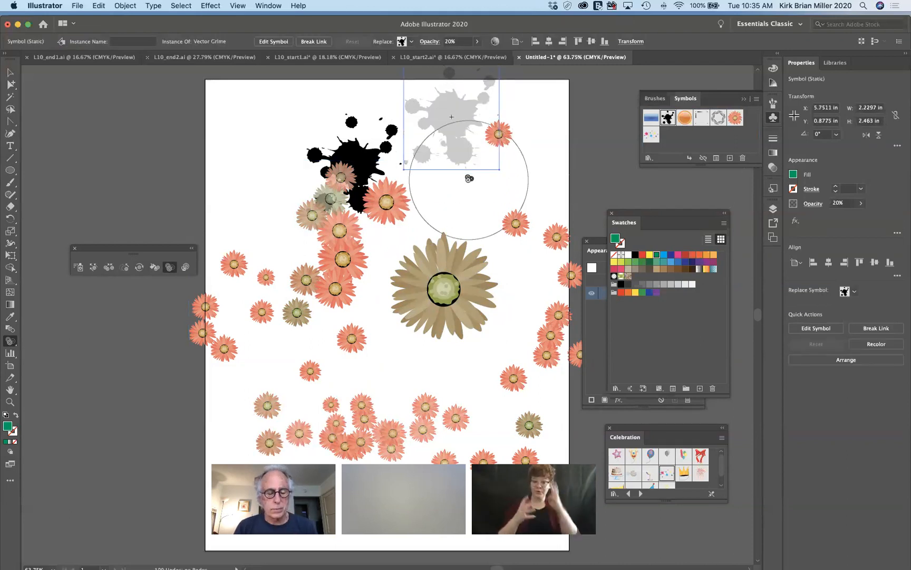
pyautogui.keyDown('alt'); pyautogui.click(469, 177); pyautogui.keyUp('alt')
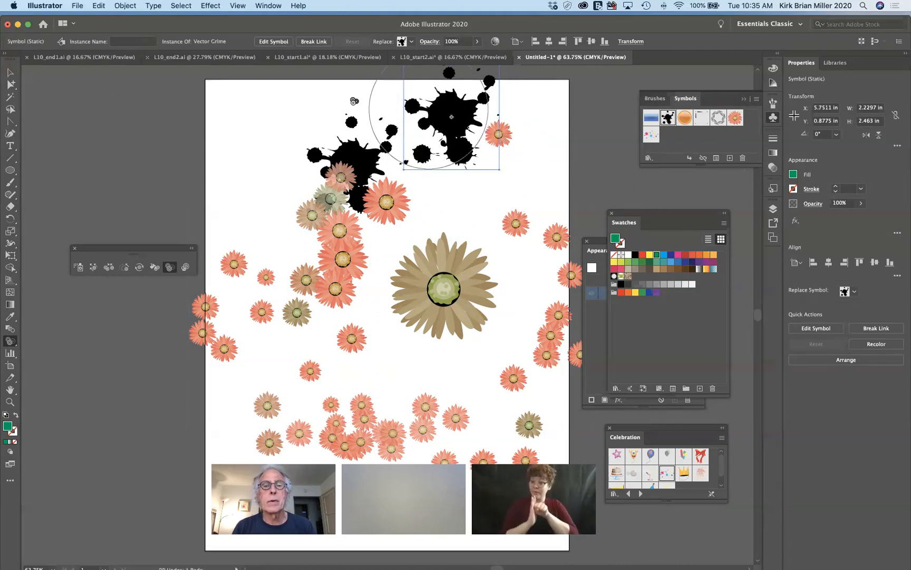
# Move the new splatter down beside the first one, and delete all the artwork on the page.
pyautogui.click(10, 72)
pyautogui.moveTo(458, 125); pyautogui.dragTo(462, 173)
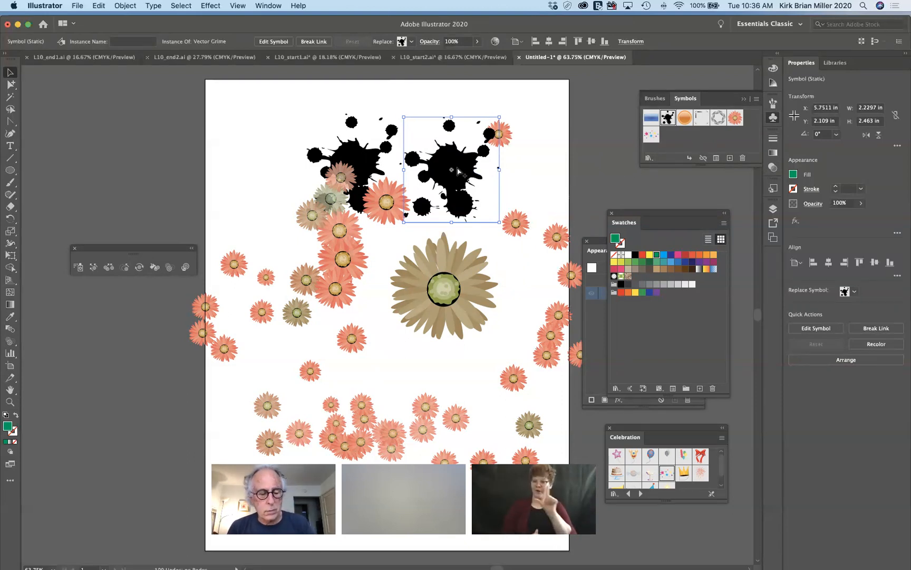
pyautogui.press('super+a')
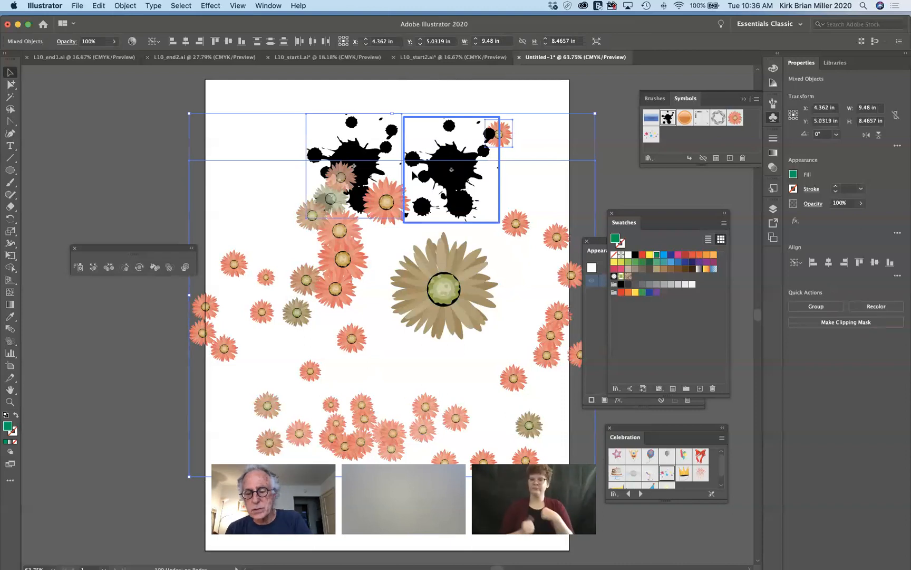
pyautogui.press('Delete')
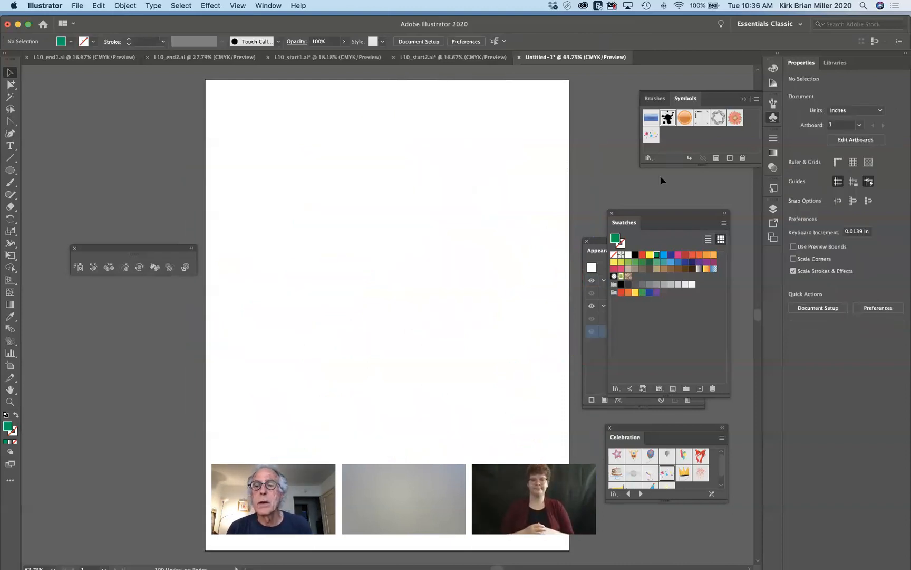
# Load the Sushi symbol library and place its brown sushi symbol in the page's upper left area and the blue-finned one near the centre.
pyautogui.click(649, 158)
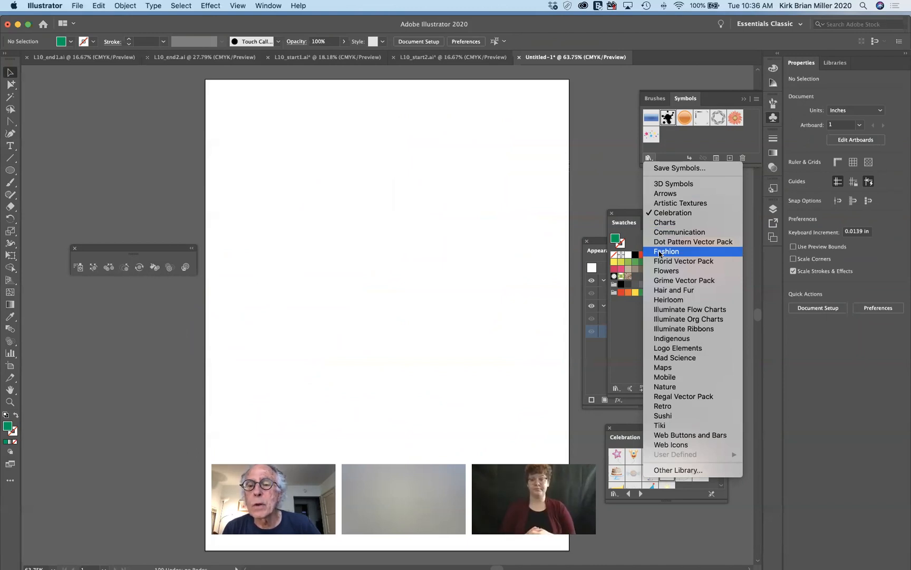
pyautogui.click(657, 416)
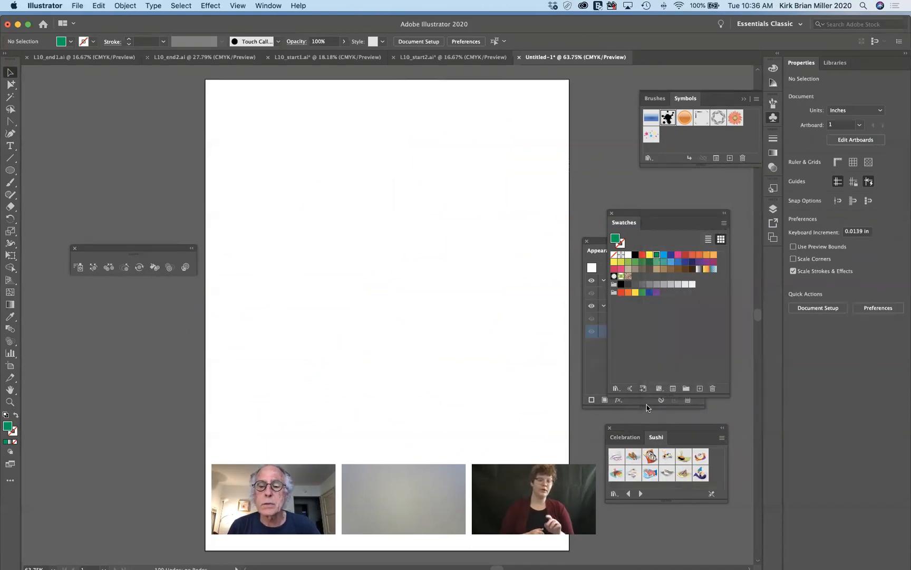
pyautogui.moveTo(633, 456); pyautogui.dragTo(312, 171)
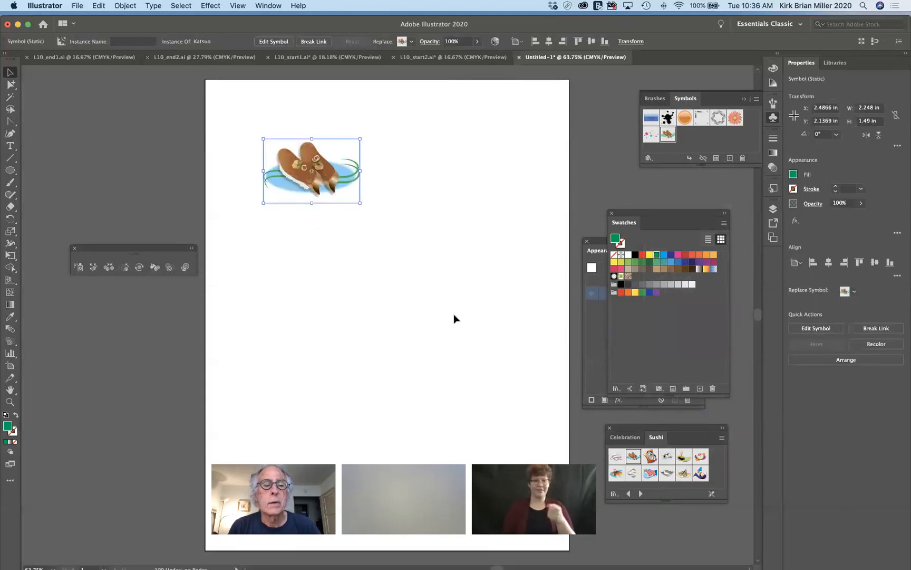
pyautogui.moveTo(700, 473); pyautogui.dragTo(423, 270)
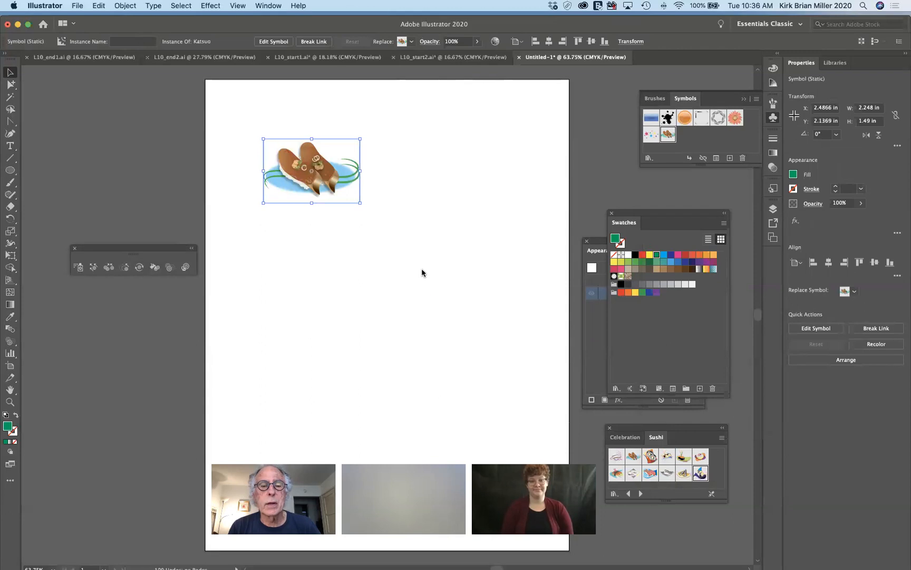
pyautogui.click(413, 345)
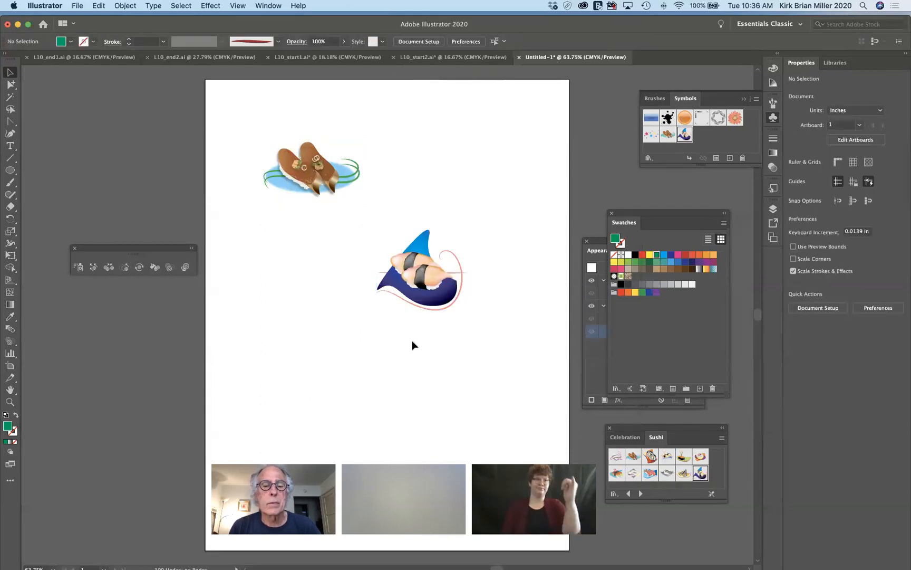
# Examine the drawing detail of the blue-finned sushi symbol up close, and return to a view of the whole page.
pyautogui.scroll(5, 412, 345)
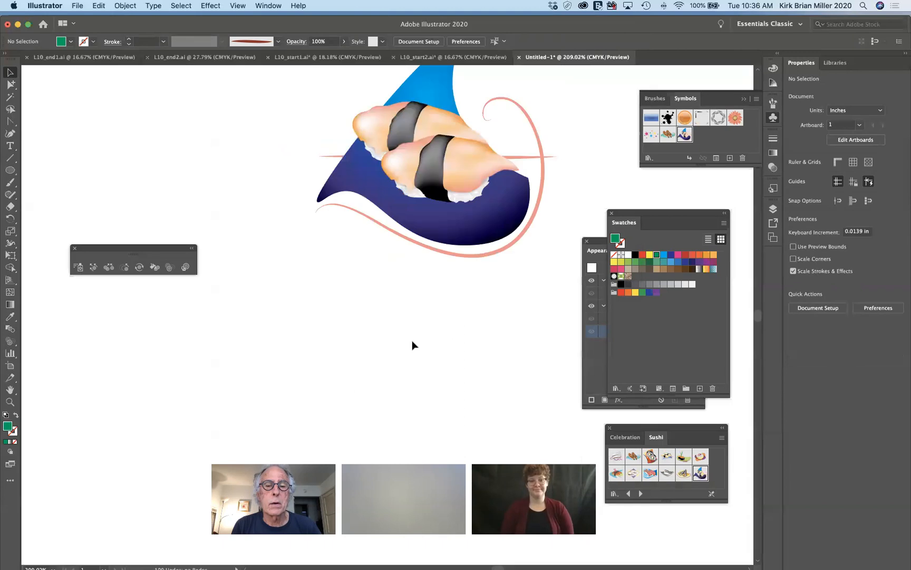
pyautogui.scroll(3, 413, 345)
pyautogui.scroll(3, 411, 345)
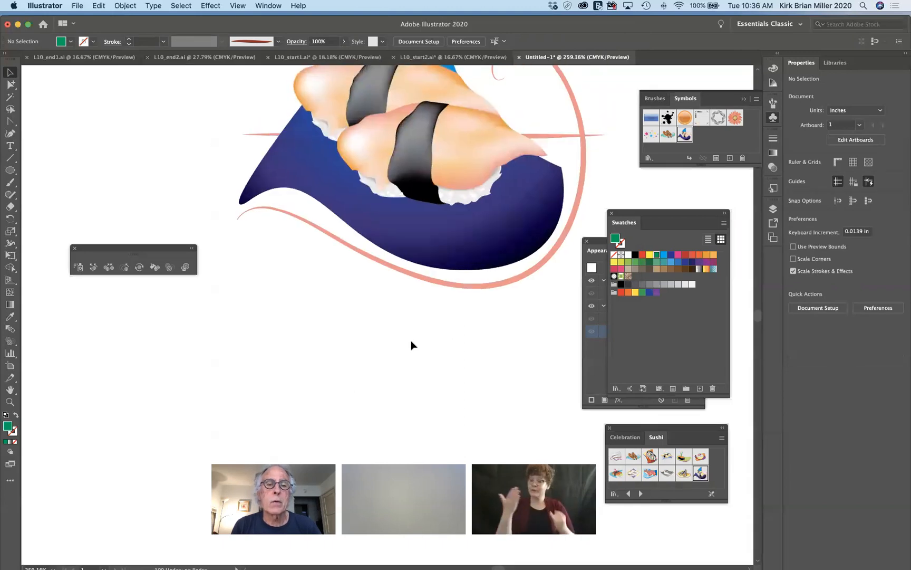
pyautogui.scroll(4, 411, 345)
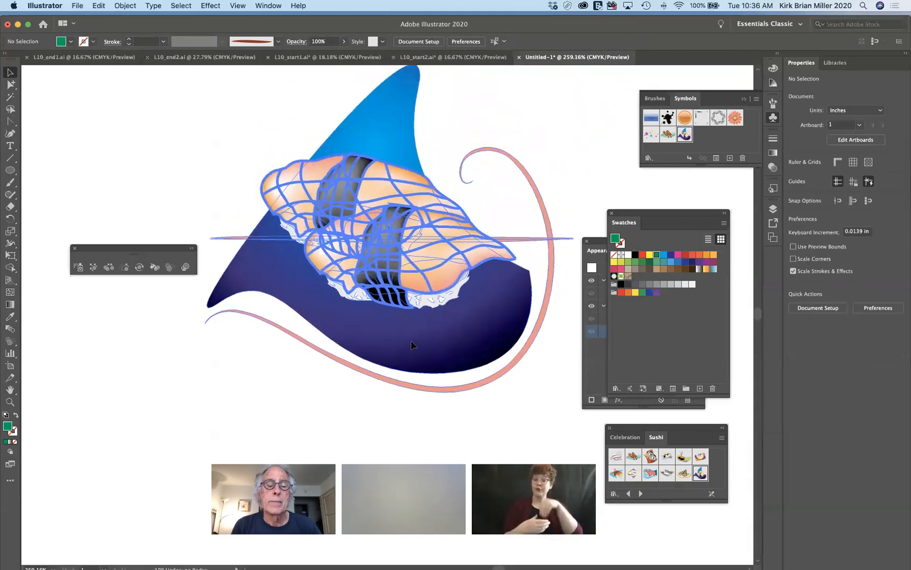
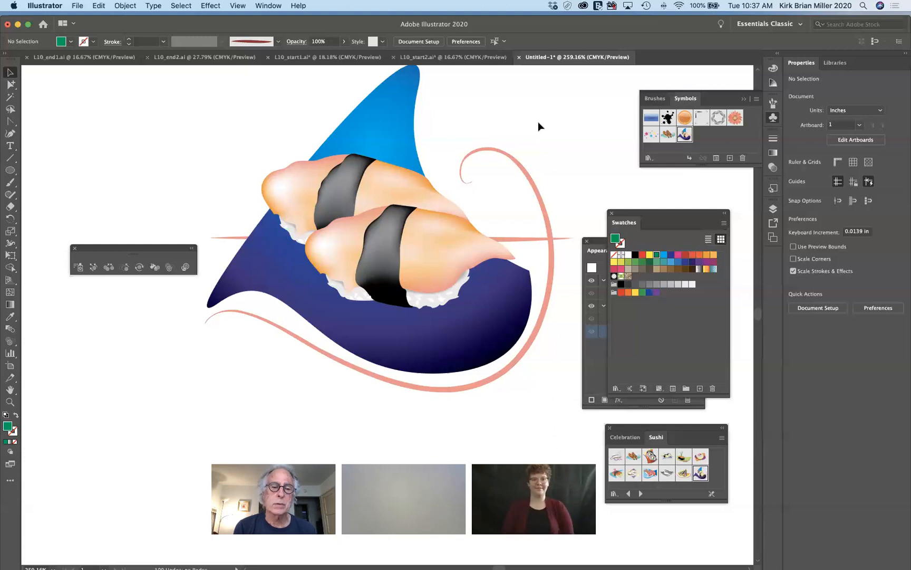
pyautogui.scroll(-5, 538, 125)
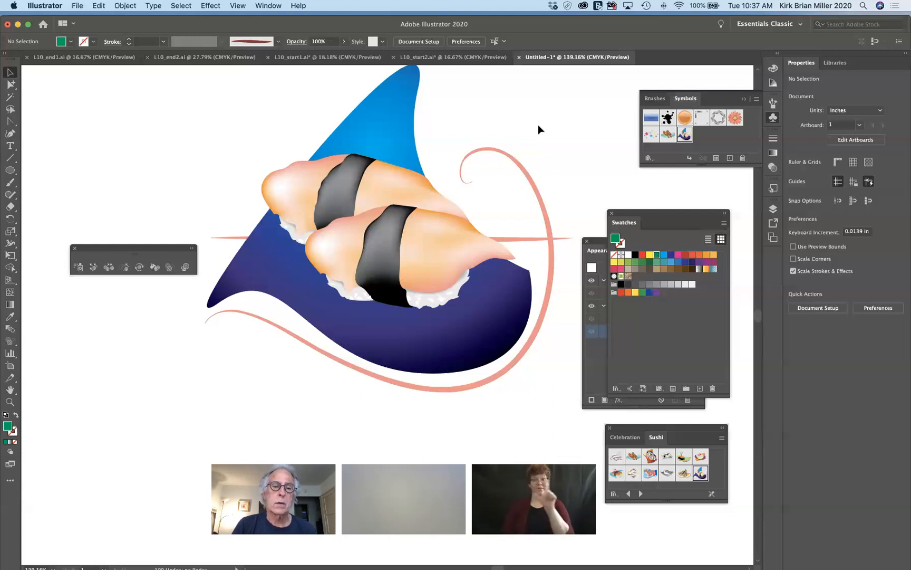
pyautogui.scroll(-1, 539, 125)
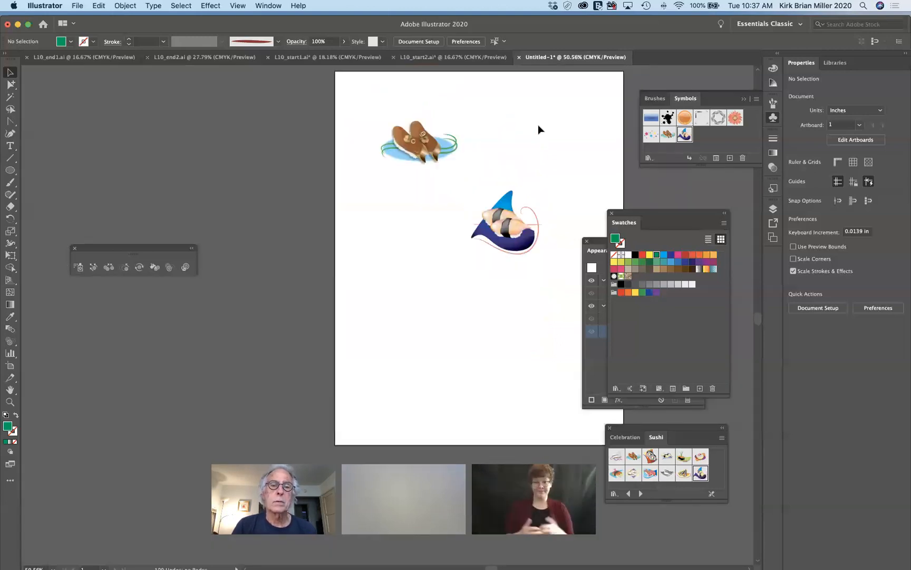
pyautogui.scroll(-5, 538, 125)
pyautogui.hscroll(2, 538, 125)
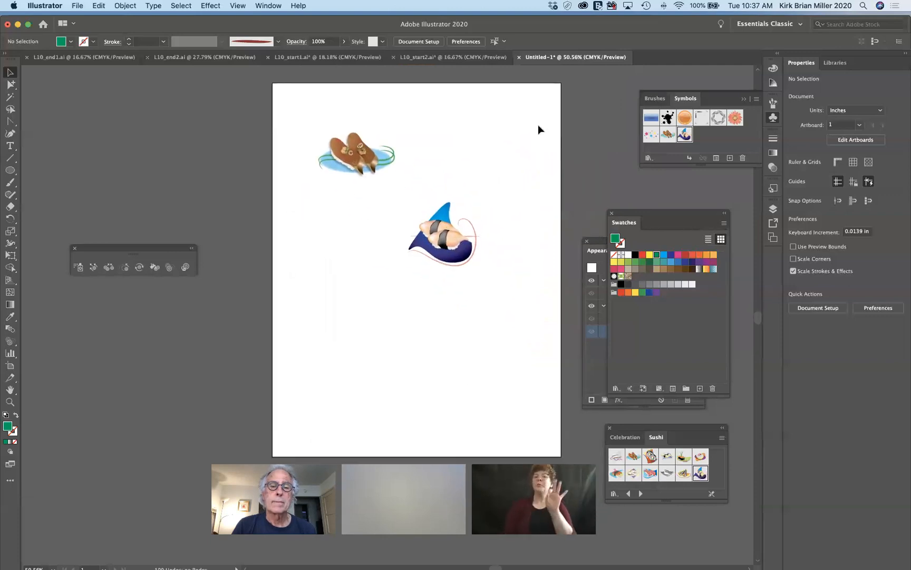
pyautogui.scroll(1, 538, 125)
pyautogui.hscroll(1, 538, 125)
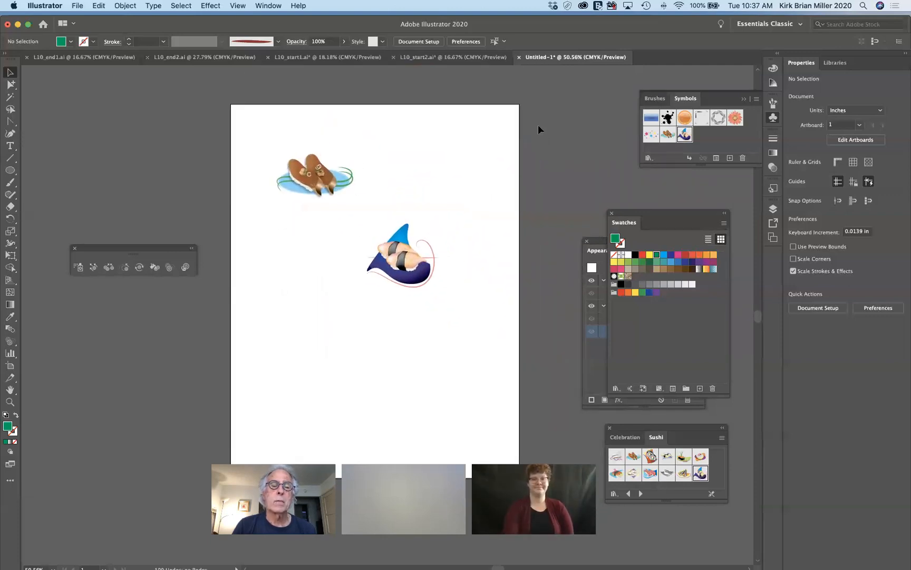
pyautogui.scroll(-1, 539, 130)
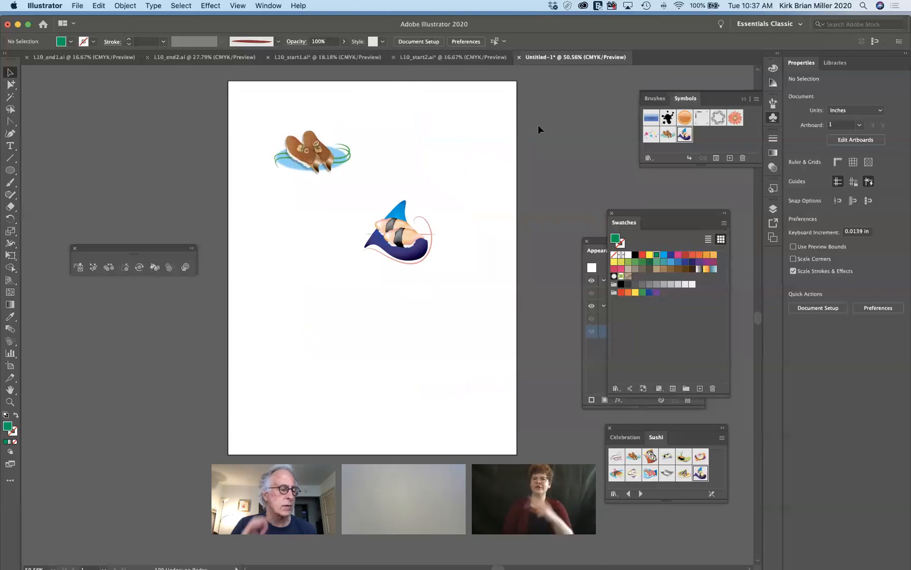